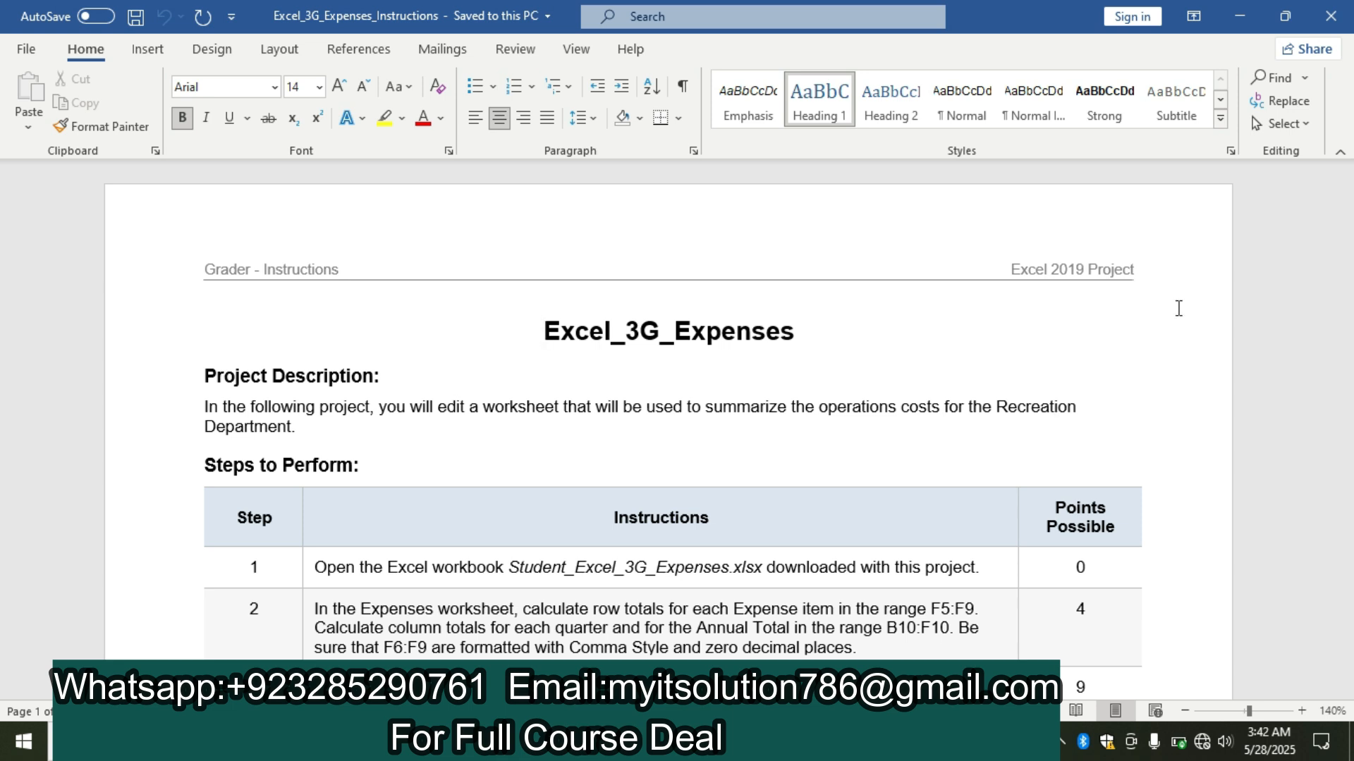
# Step: Skim the project instructions to the end, return to the start, and highlight the step 1 instruction in yellow
pyautogui.moveTo(1343, 229); pyautogui.dragTo(1350, 547)
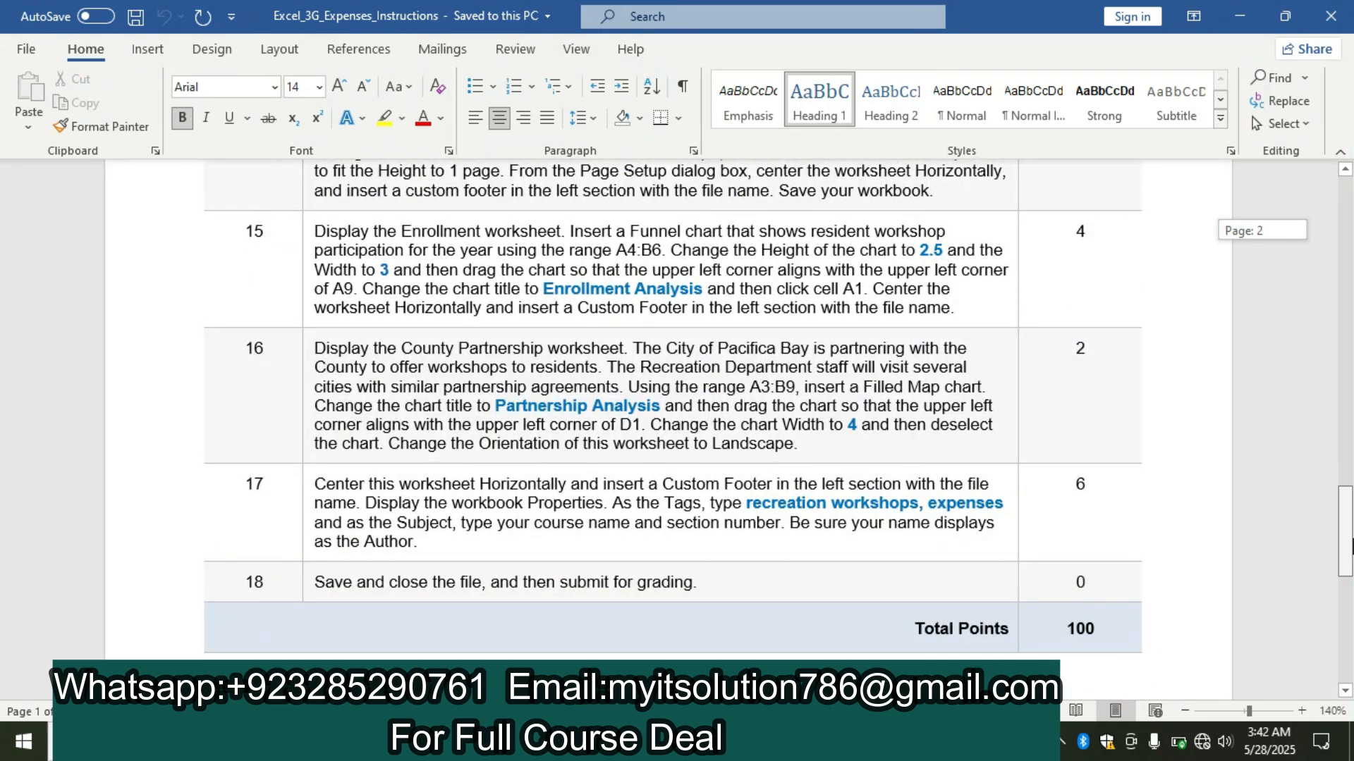
pyautogui.moveTo(1350, 546); pyautogui.dragTo(1350, 232)
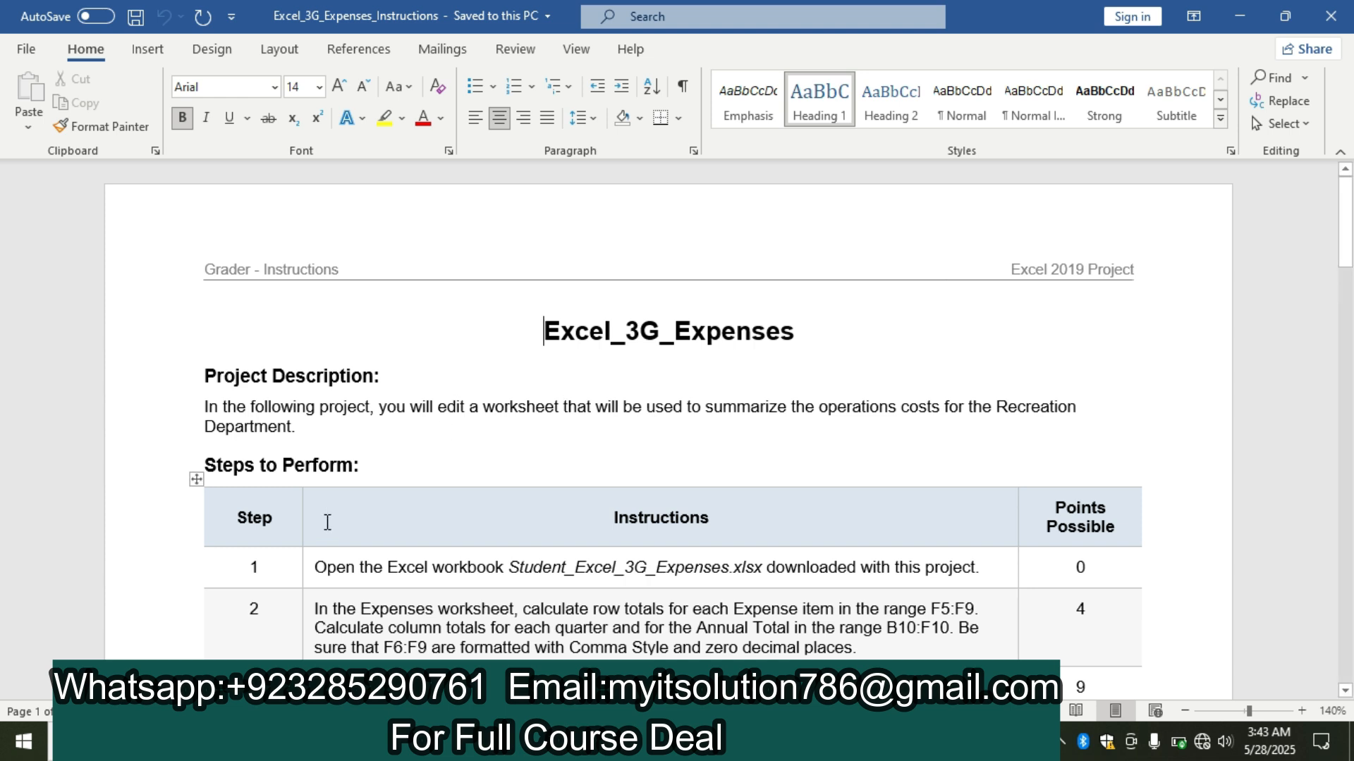
pyautogui.scroll(-3, 1350, 225)
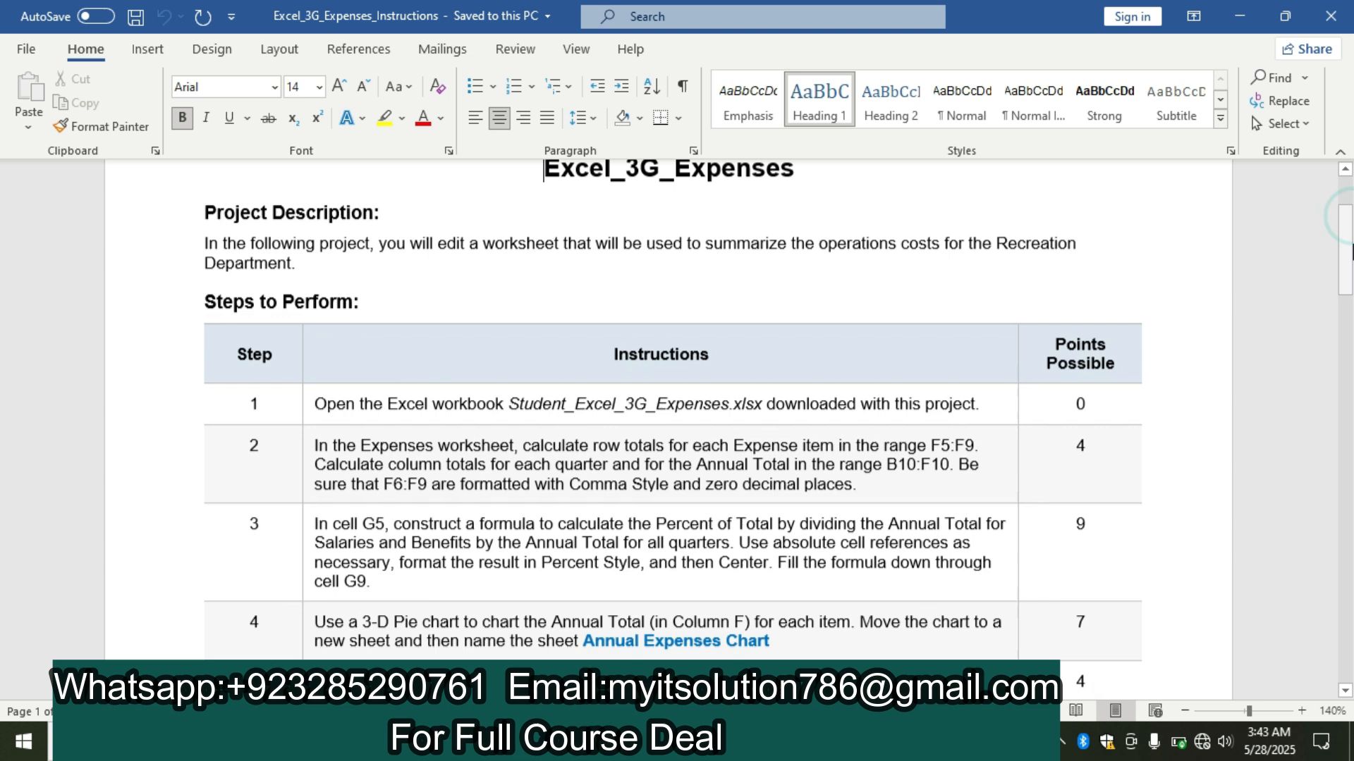
pyautogui.click(311, 404)
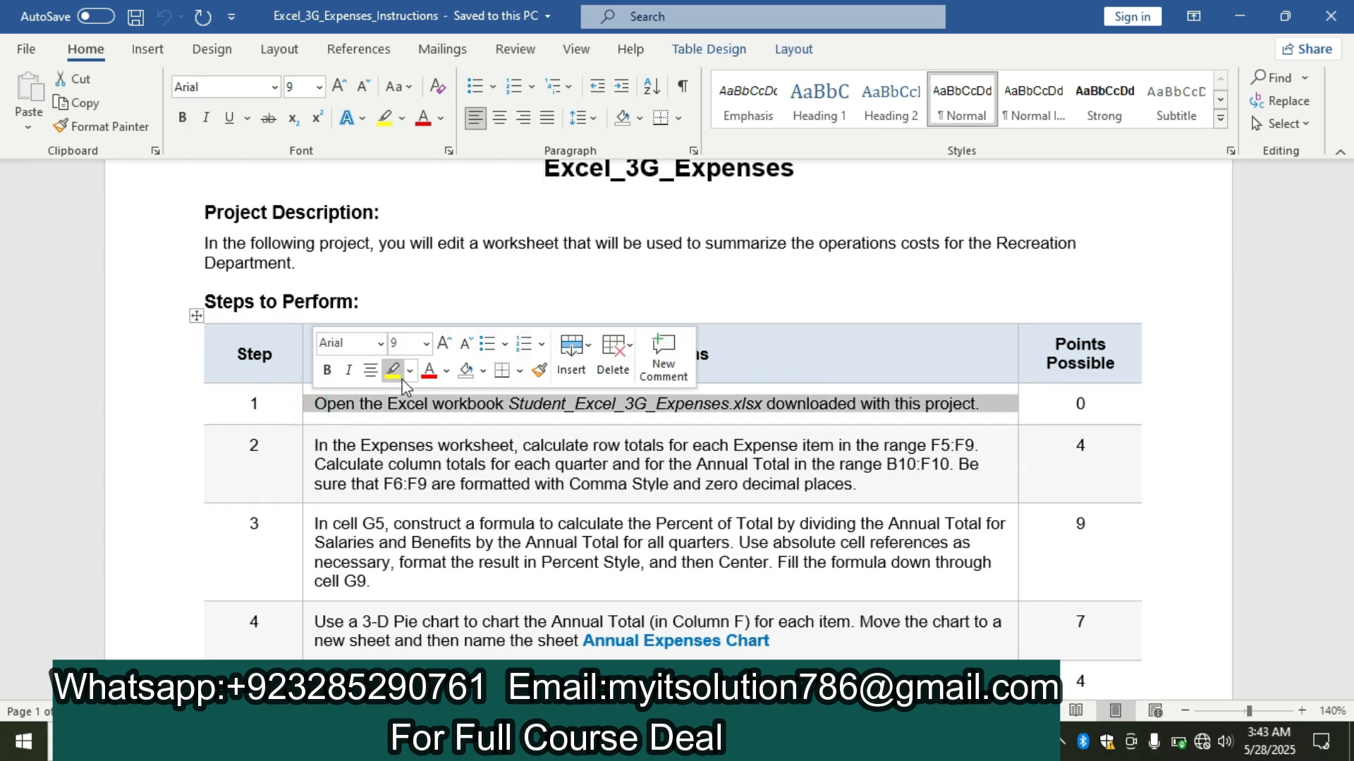
pyautogui.click(391, 372)
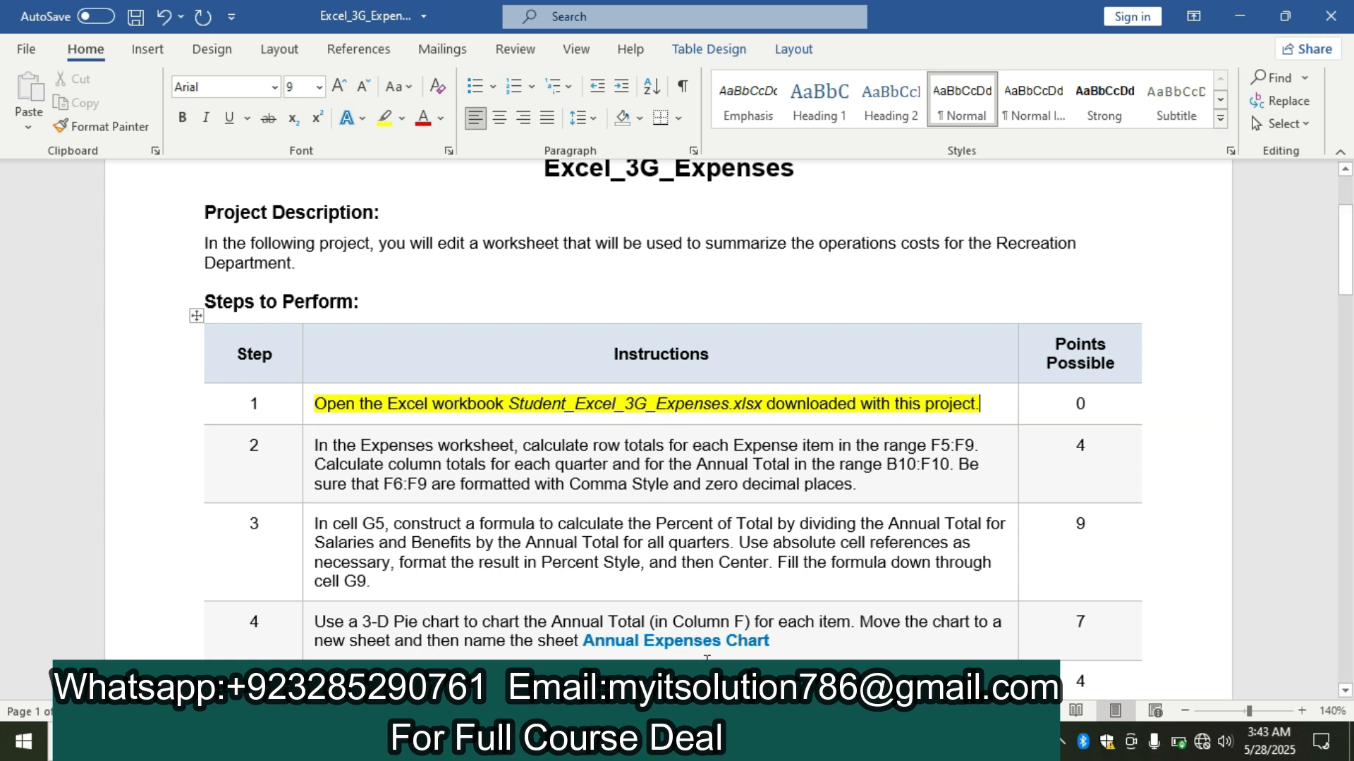
# Step: Check the expenses workbook in Excel, then highlight the step 2 instruction in yellow in the Word document
pyautogui.hotkey('alt', 'Tab')
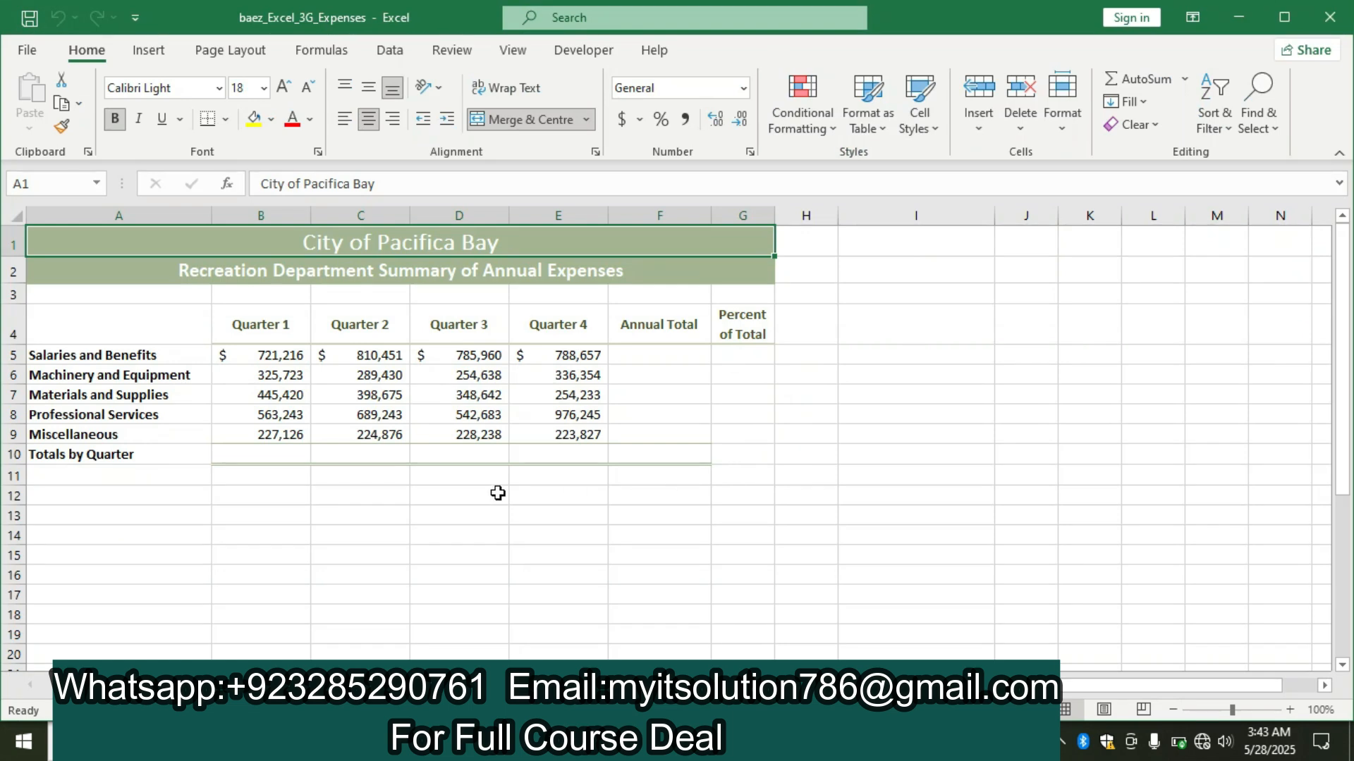
pyautogui.hotkey('alt', 'Tab')
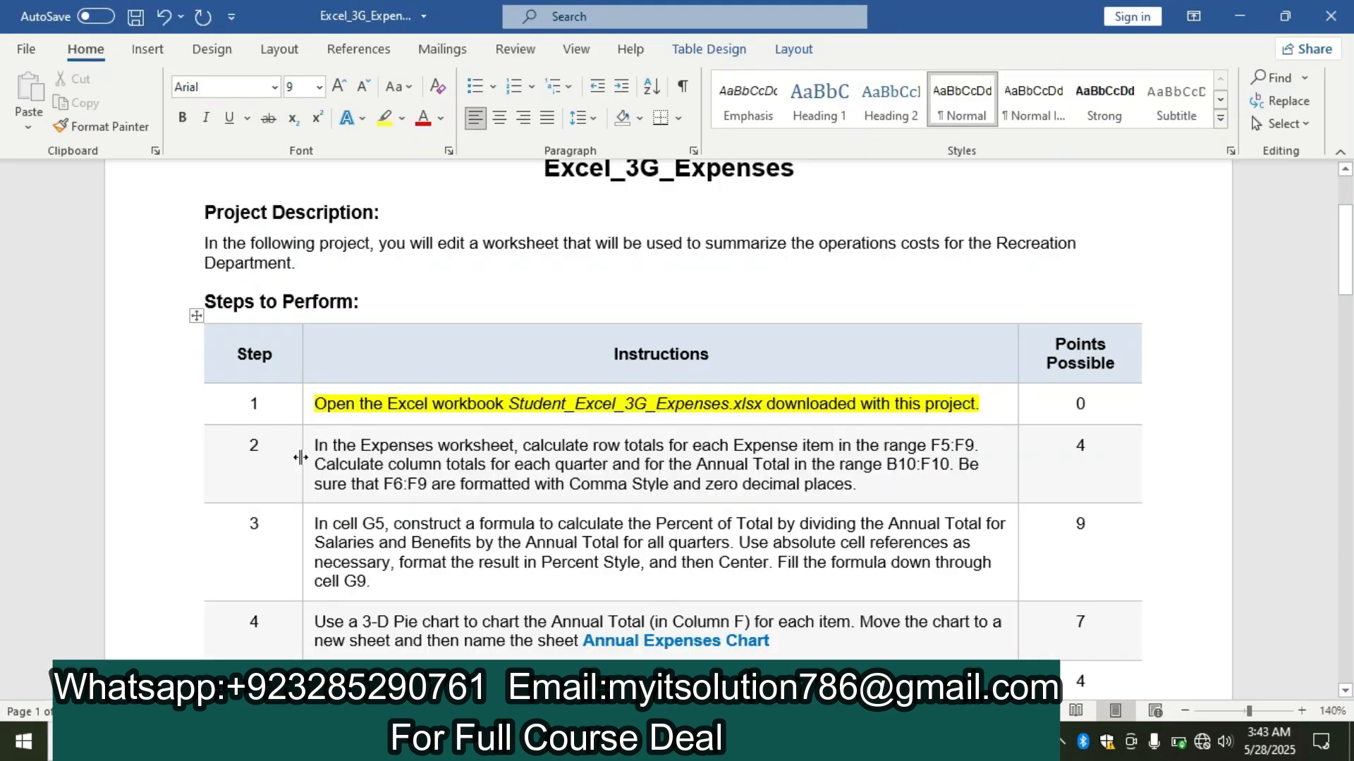
pyautogui.click(304, 456)
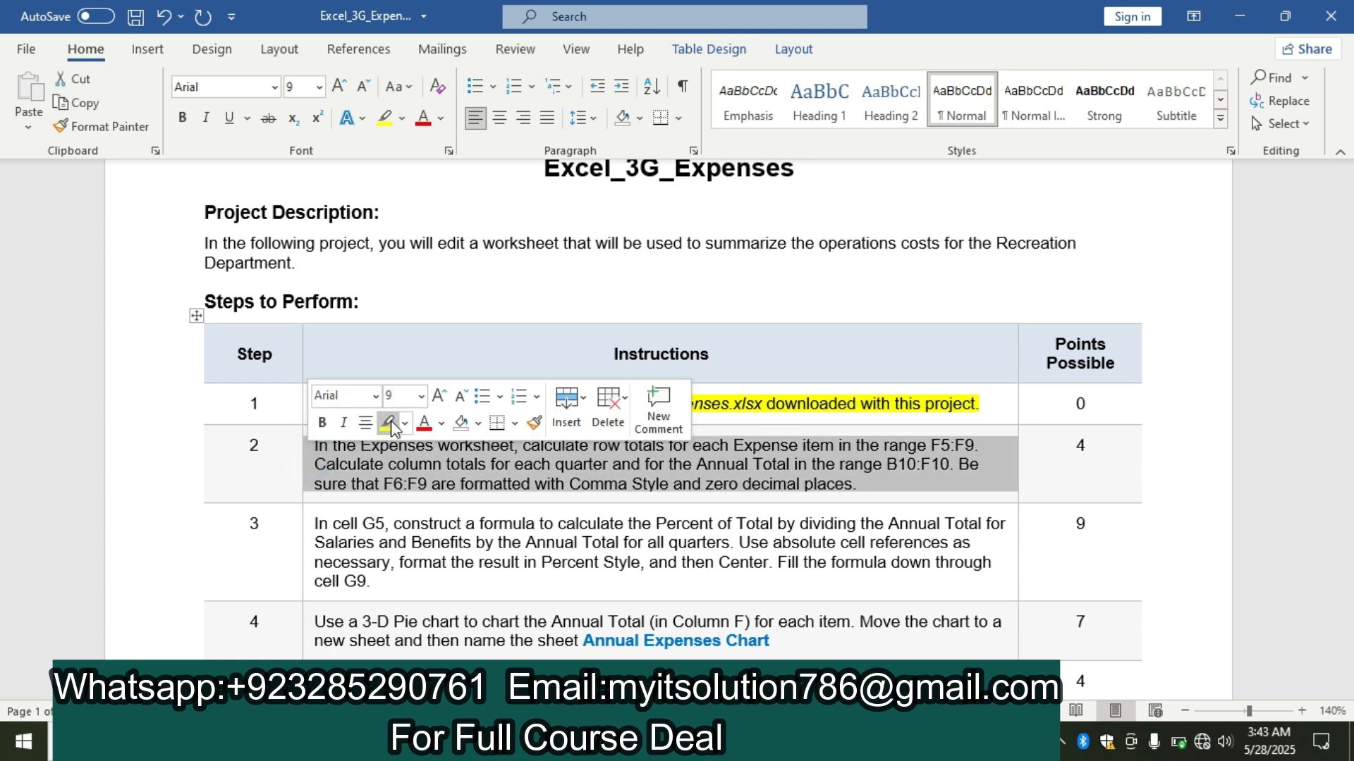
pyautogui.click(386, 422)
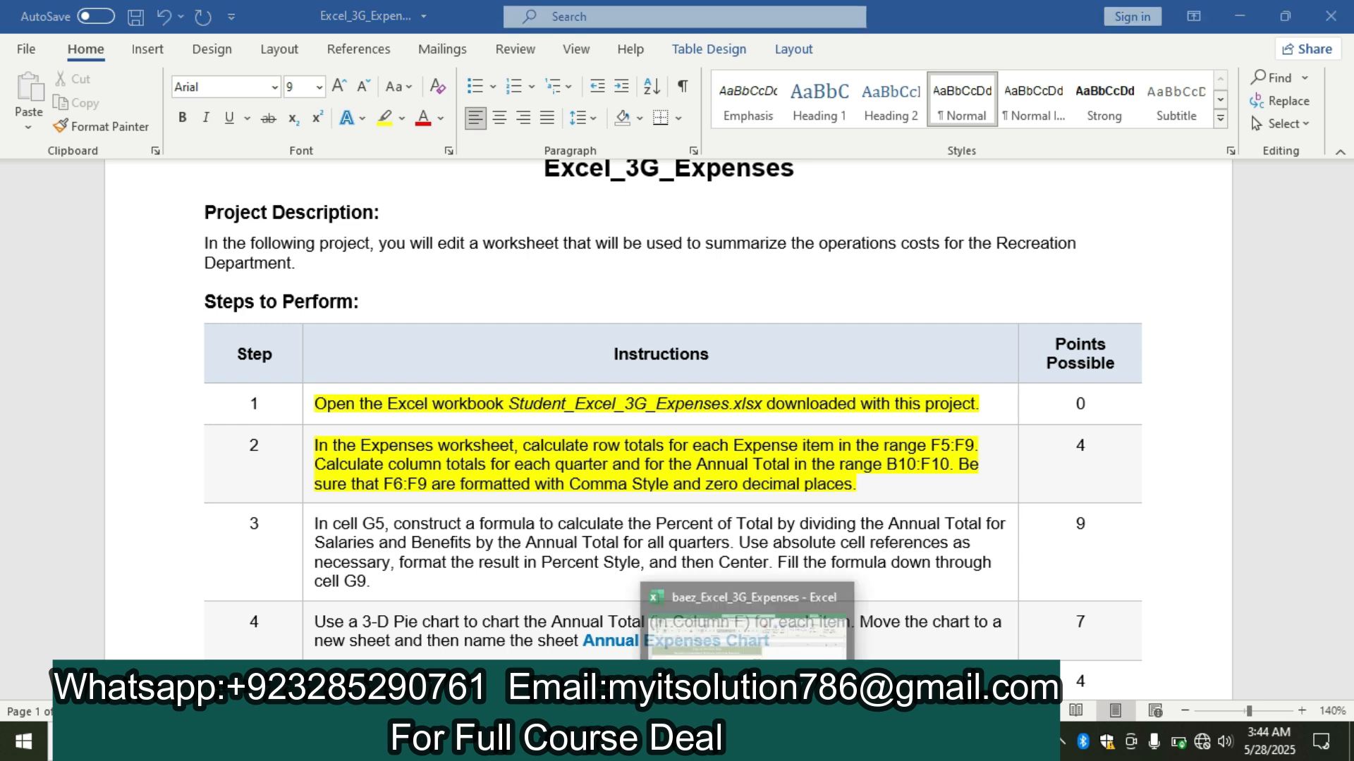
# Step: In the Excel workbook, calculate the annual total in F5 with =SUM(B5:E5) and fill the formula down through F9
pyautogui.click(747, 741)
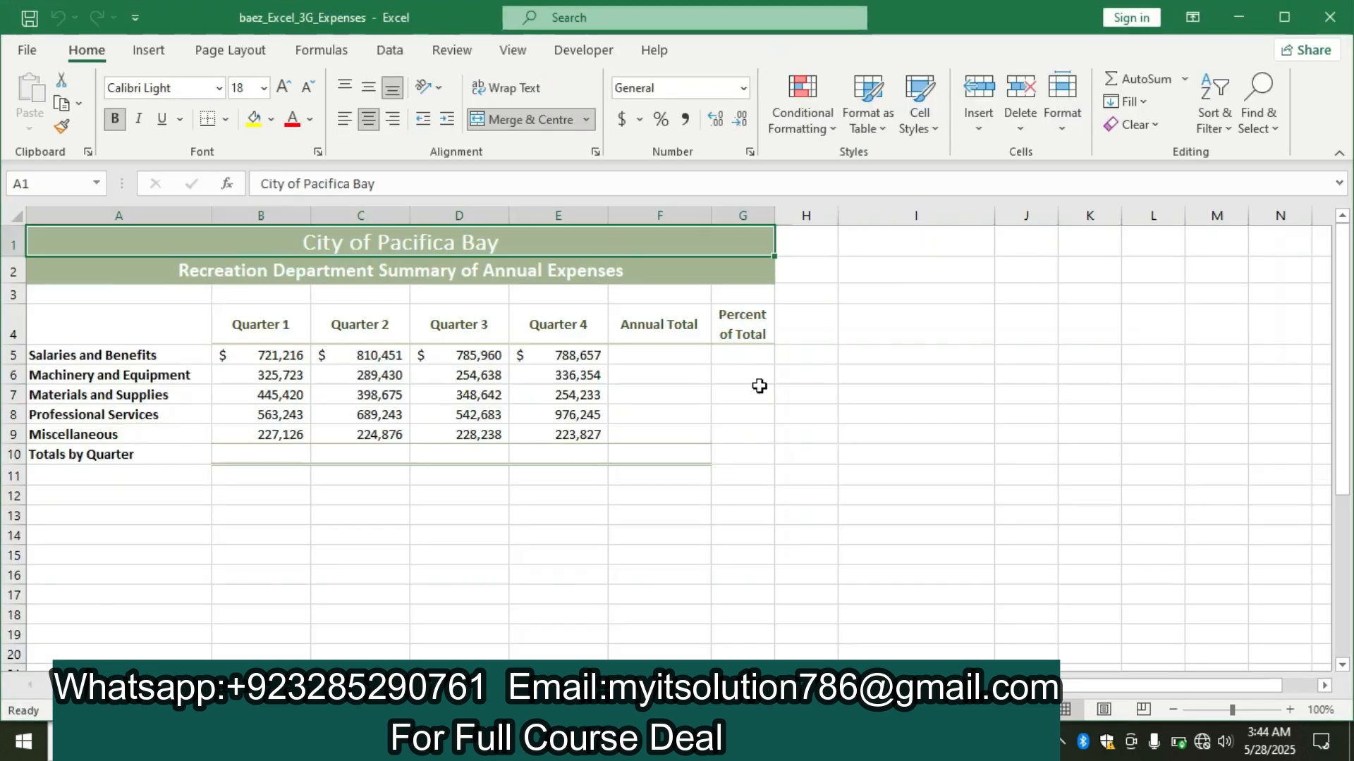
pyautogui.click(637, 352)
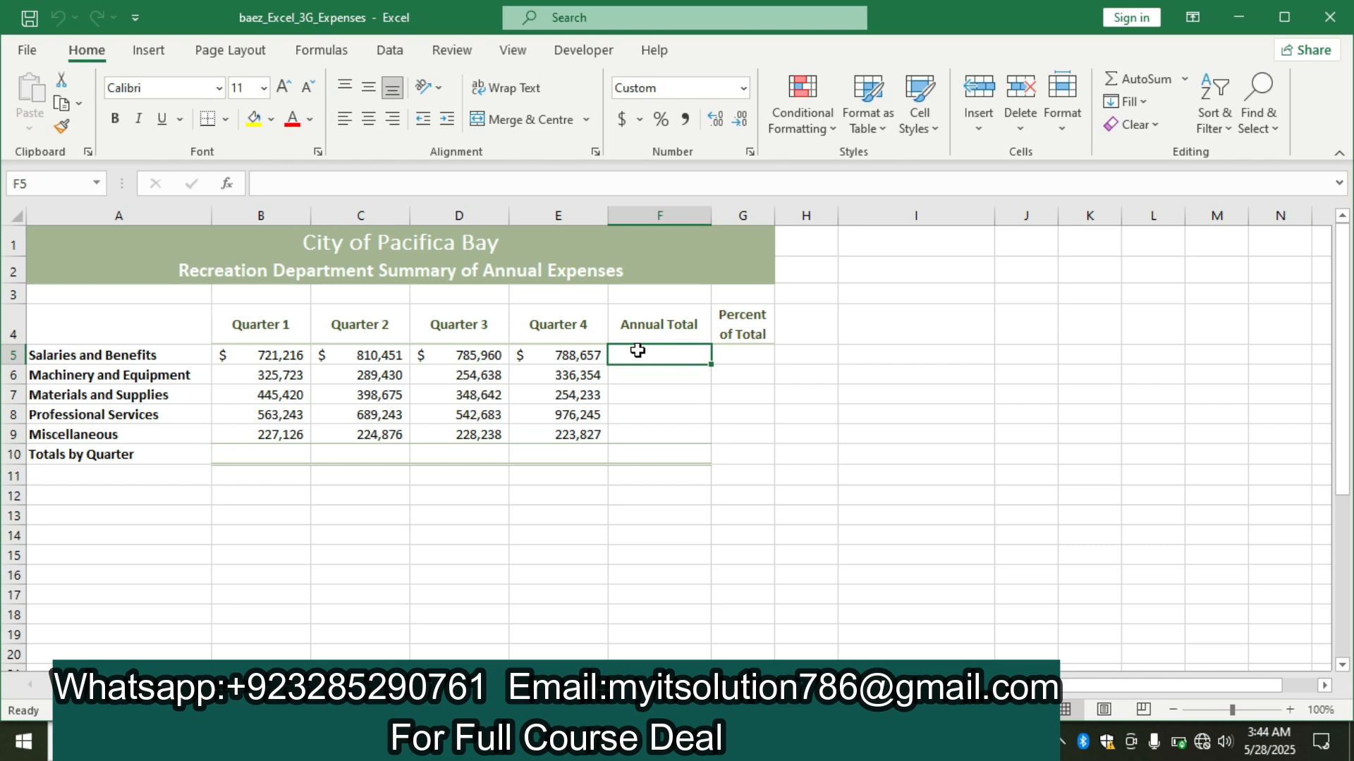
pyautogui.write('=su')
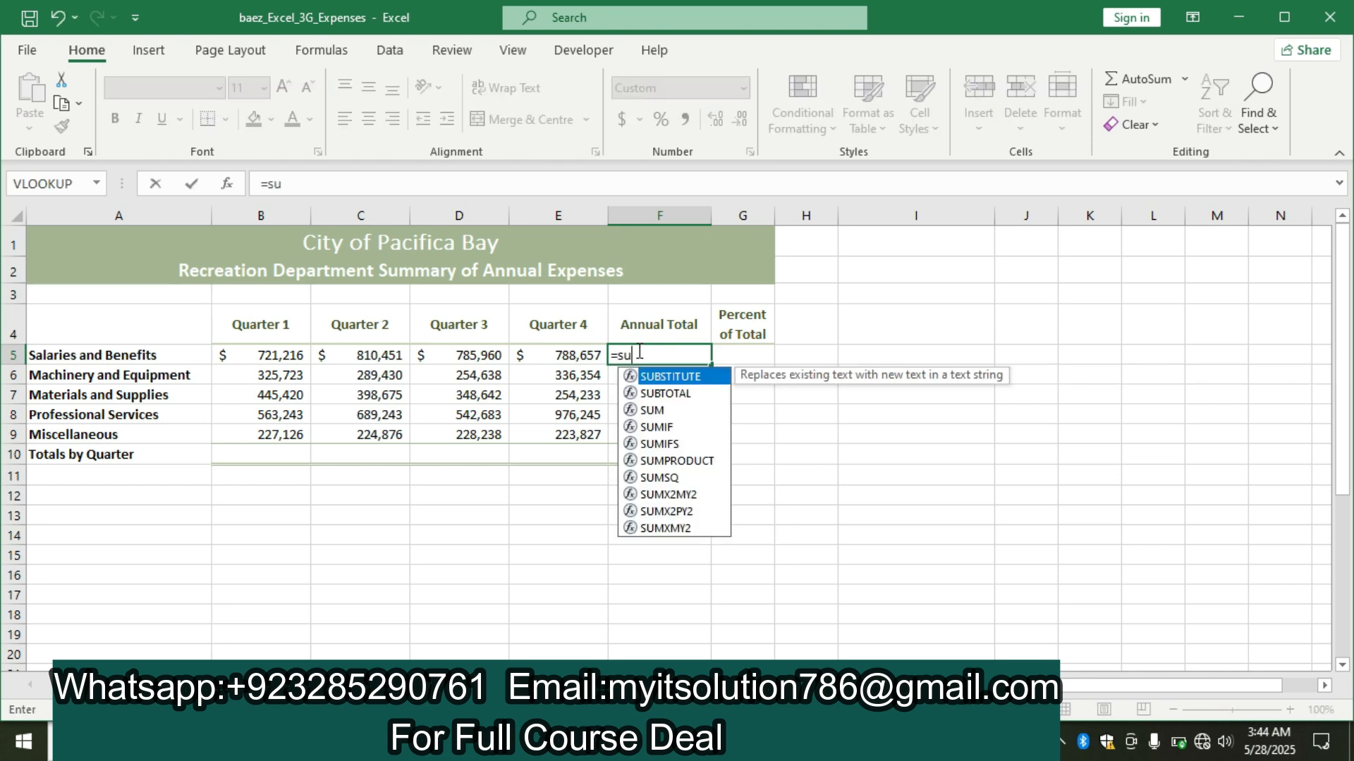
pyautogui.write('m(')
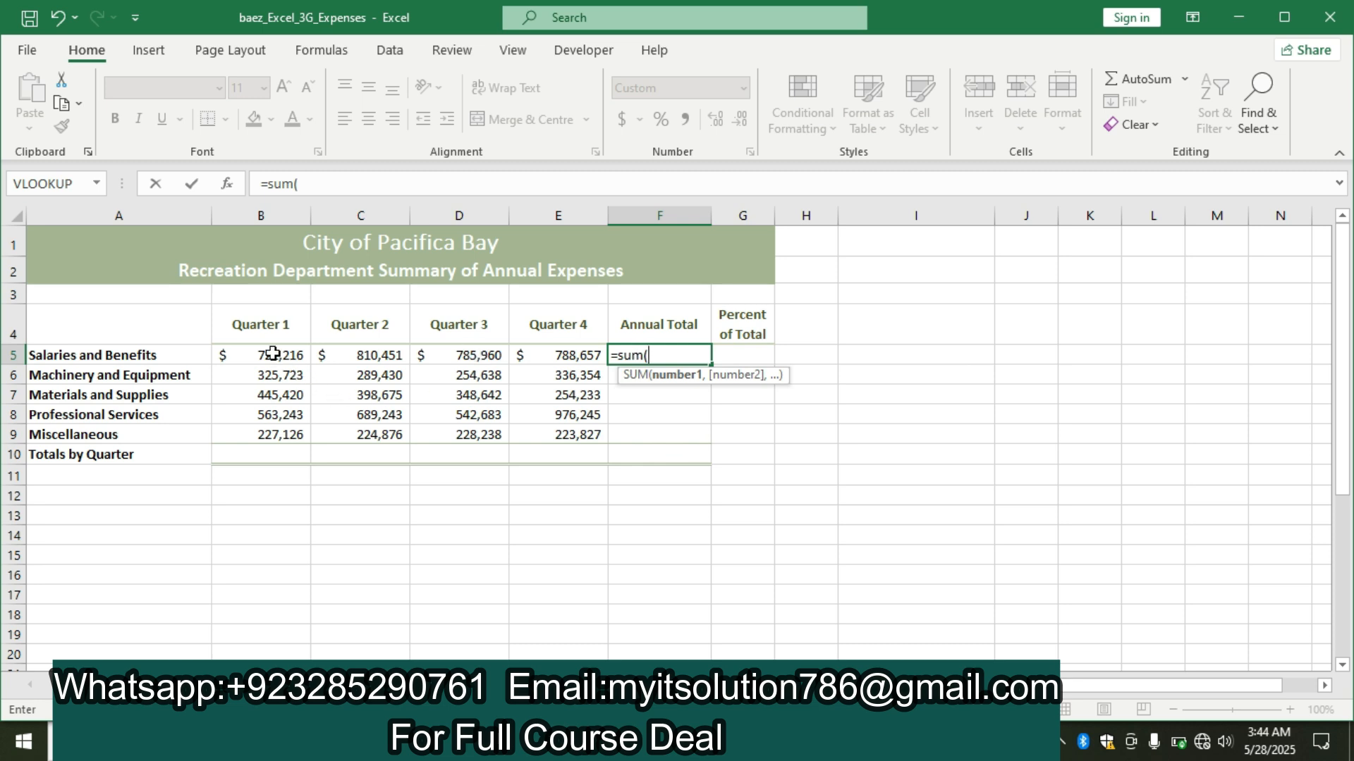
pyautogui.moveTo(273, 356); pyautogui.dragTo(583, 357)
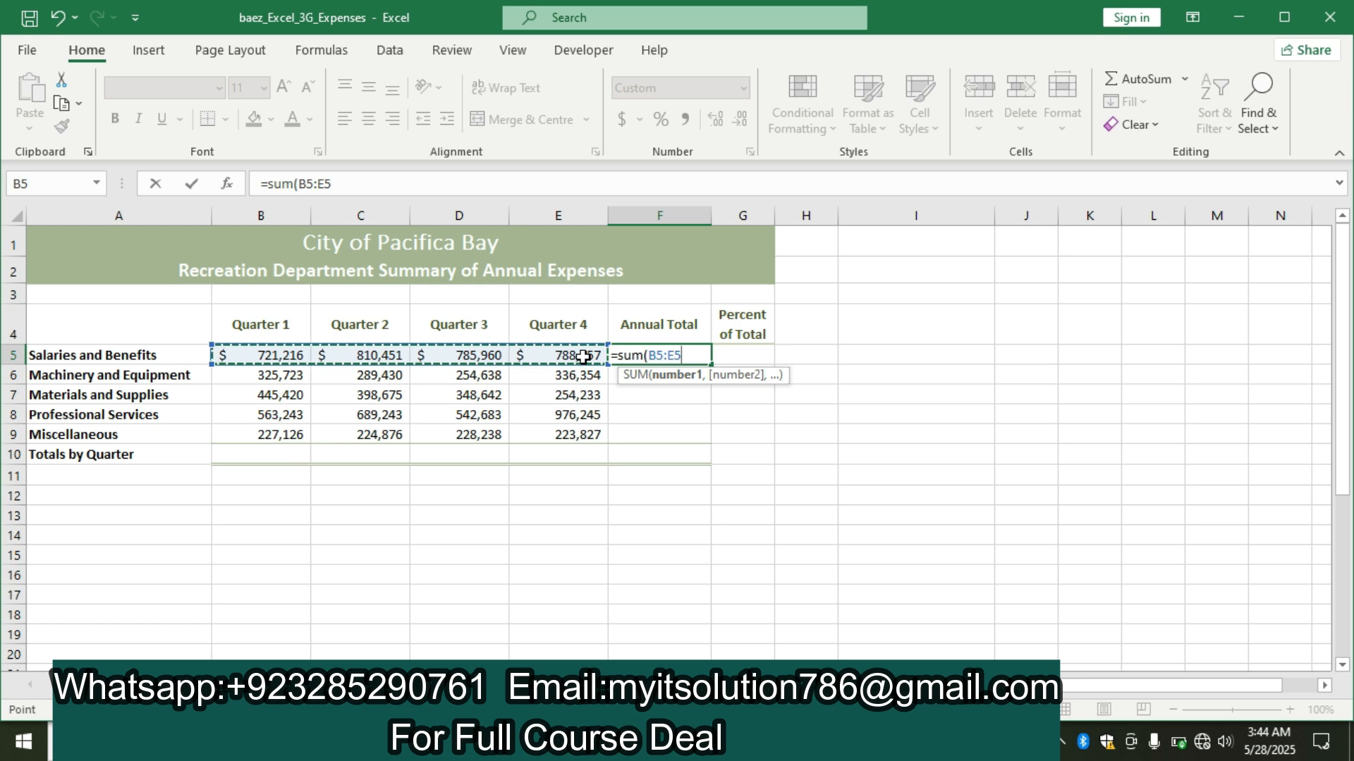
pyautogui.write(')')
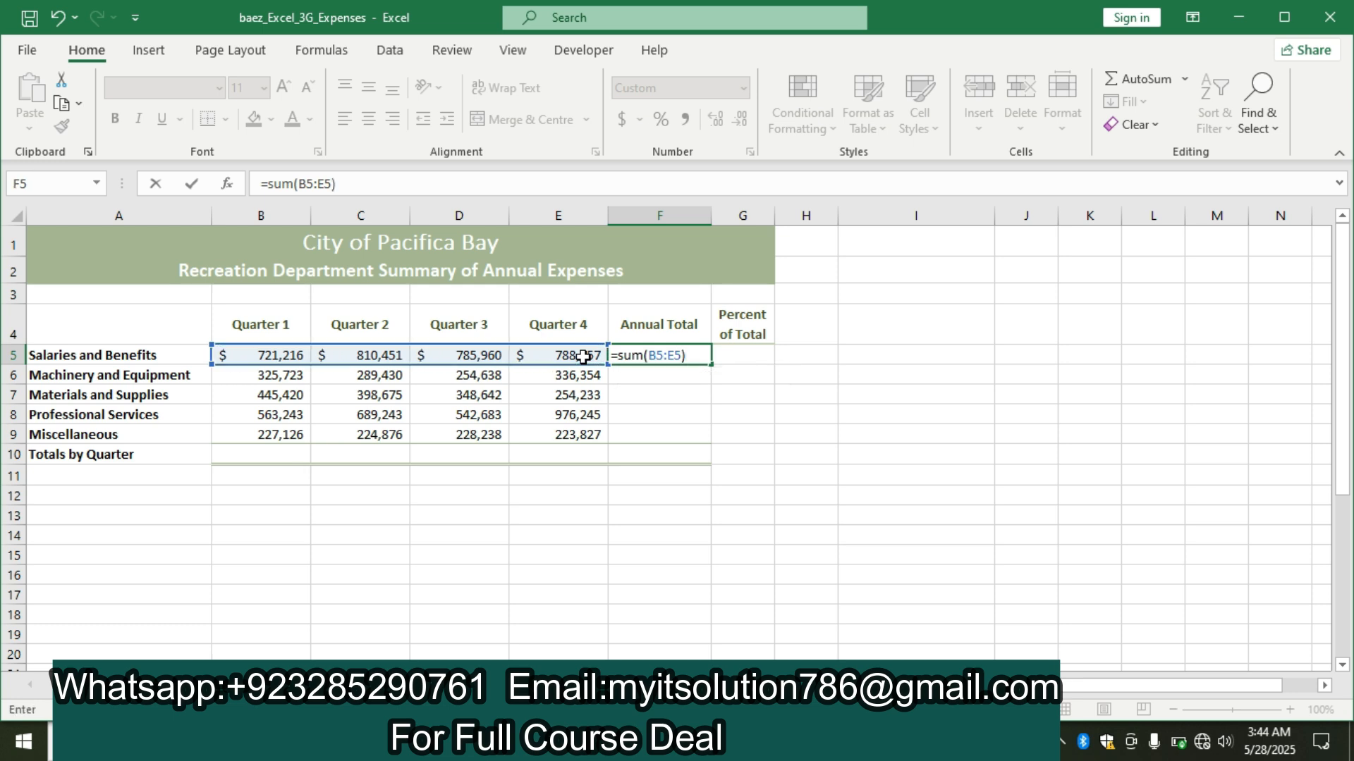
pyautogui.press('Return')
pyautogui.click(664, 354)
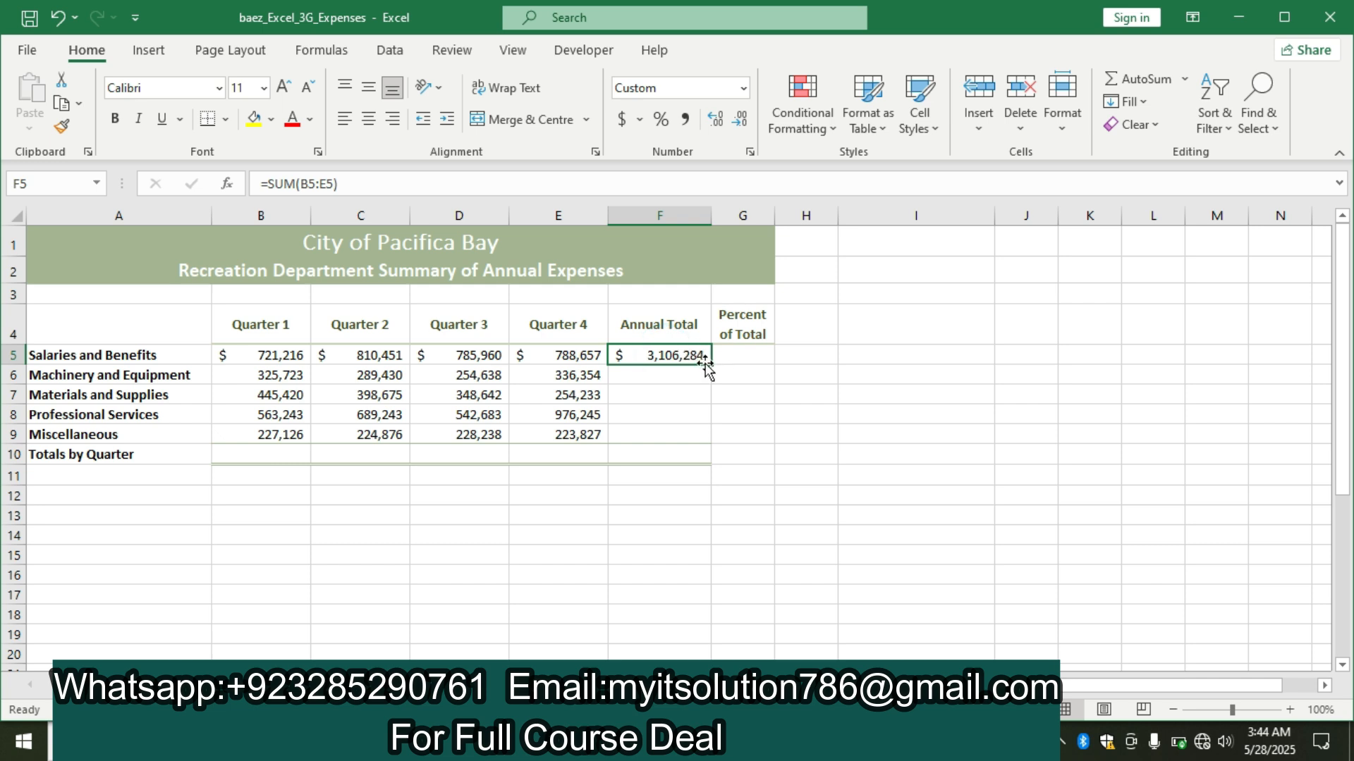
pyautogui.moveTo(710, 364); pyautogui.dragTo(716, 454)
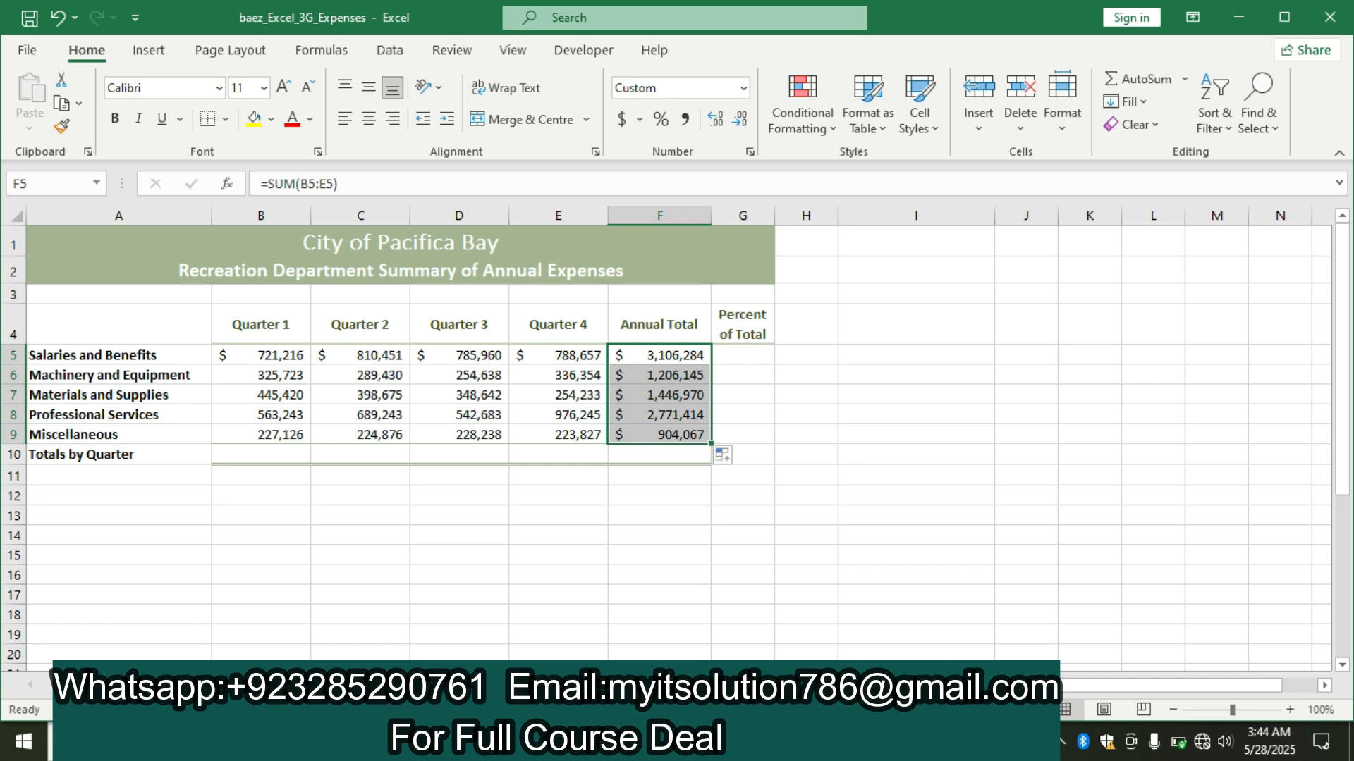
# Step: Recheck the Word instructions, then calculate the Quarter 1 total in Excel cell B10 with =SUM(B5:B9) and fill it across through F10
pyautogui.hotkey('alt', 'Tab')
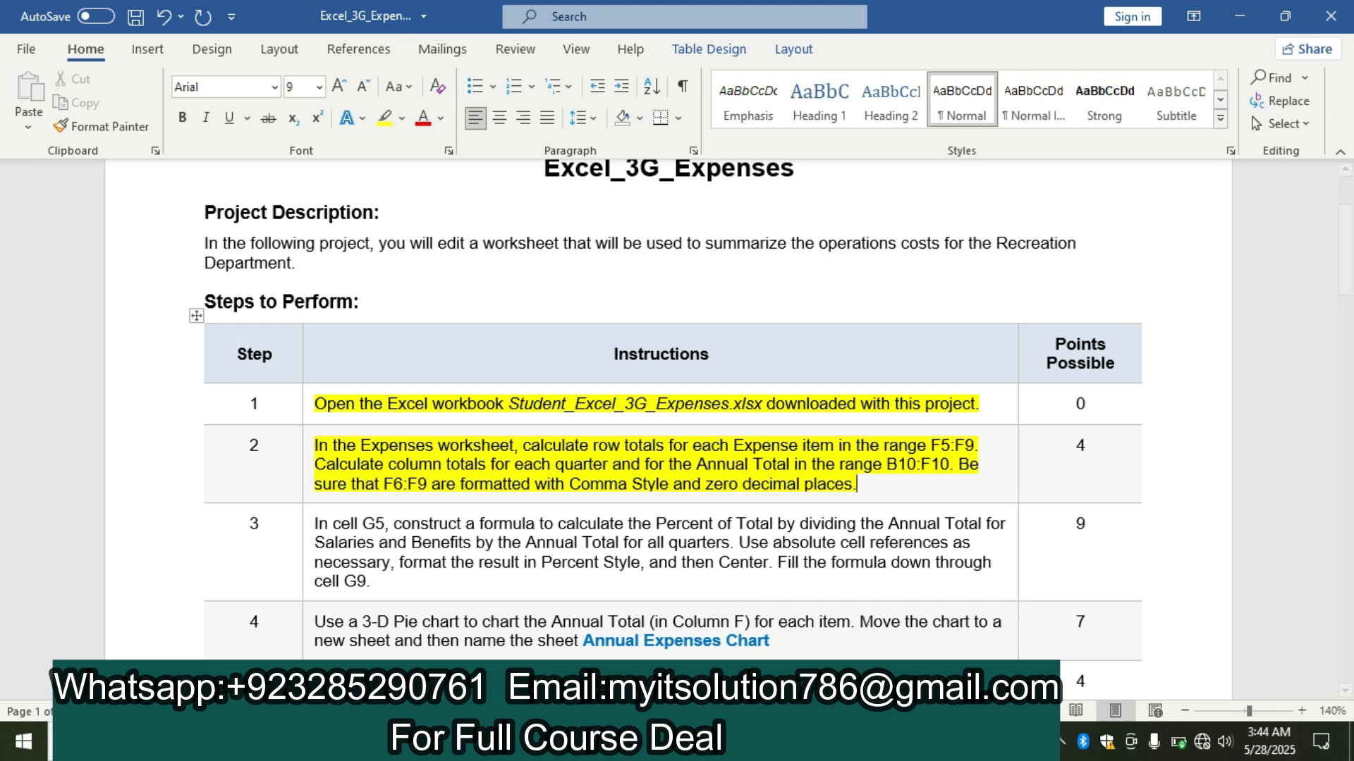
pyautogui.hotkey('alt', 'Tab')
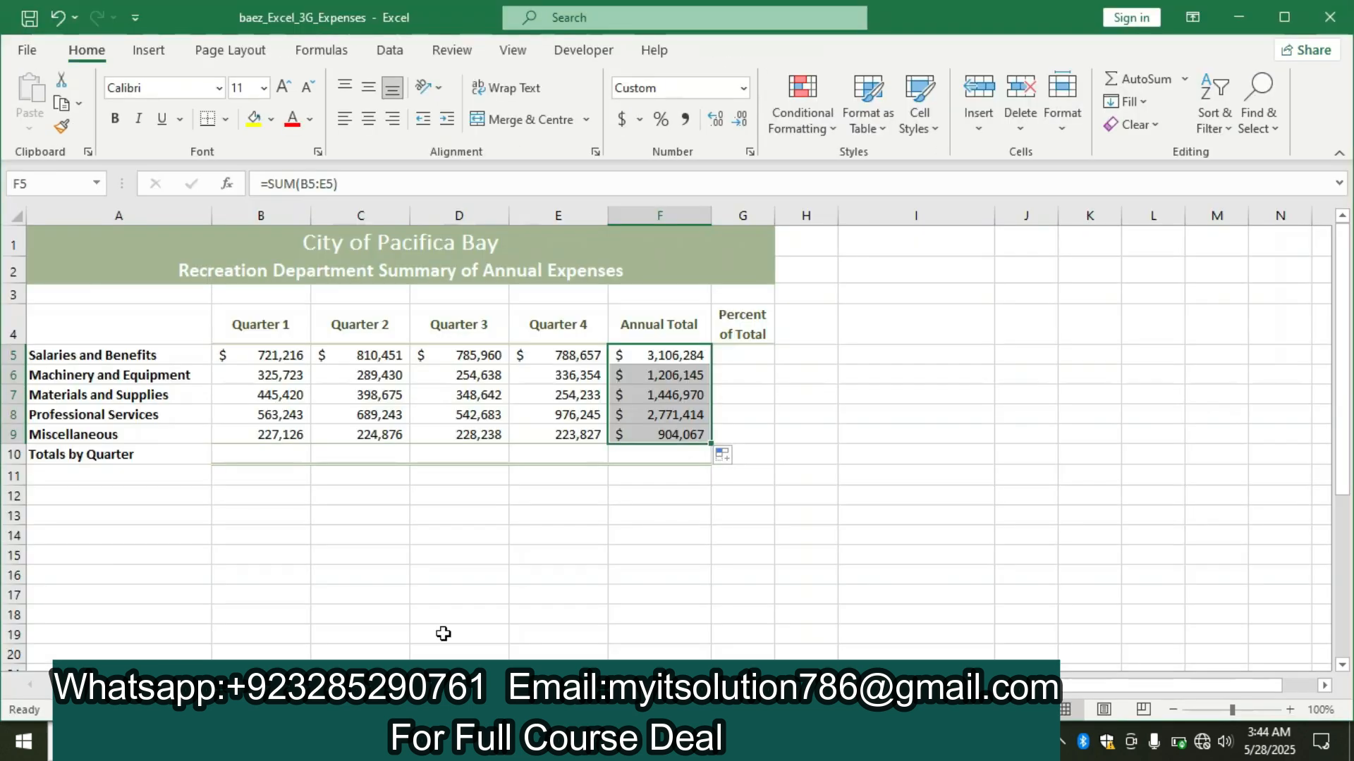
pyautogui.click(233, 455)
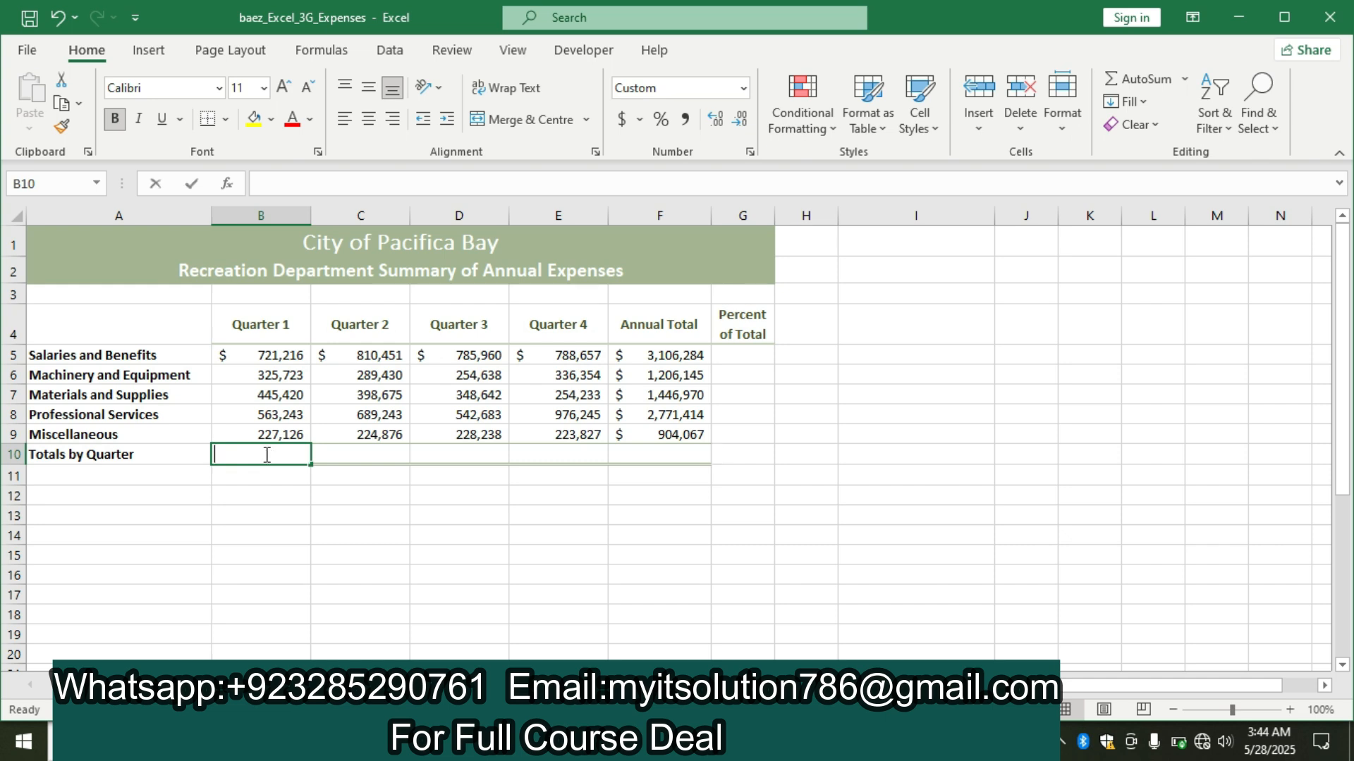
pyautogui.write('=sum')
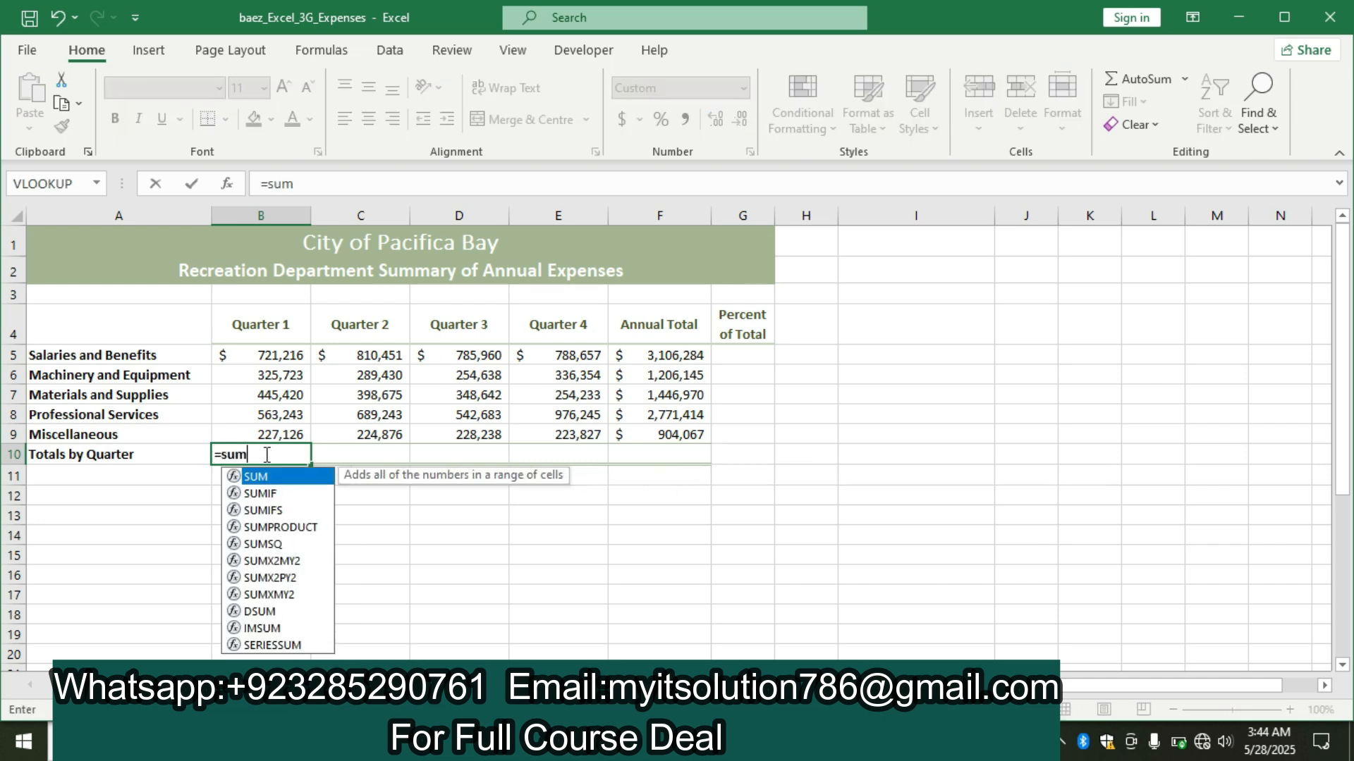
pyautogui.write('(')
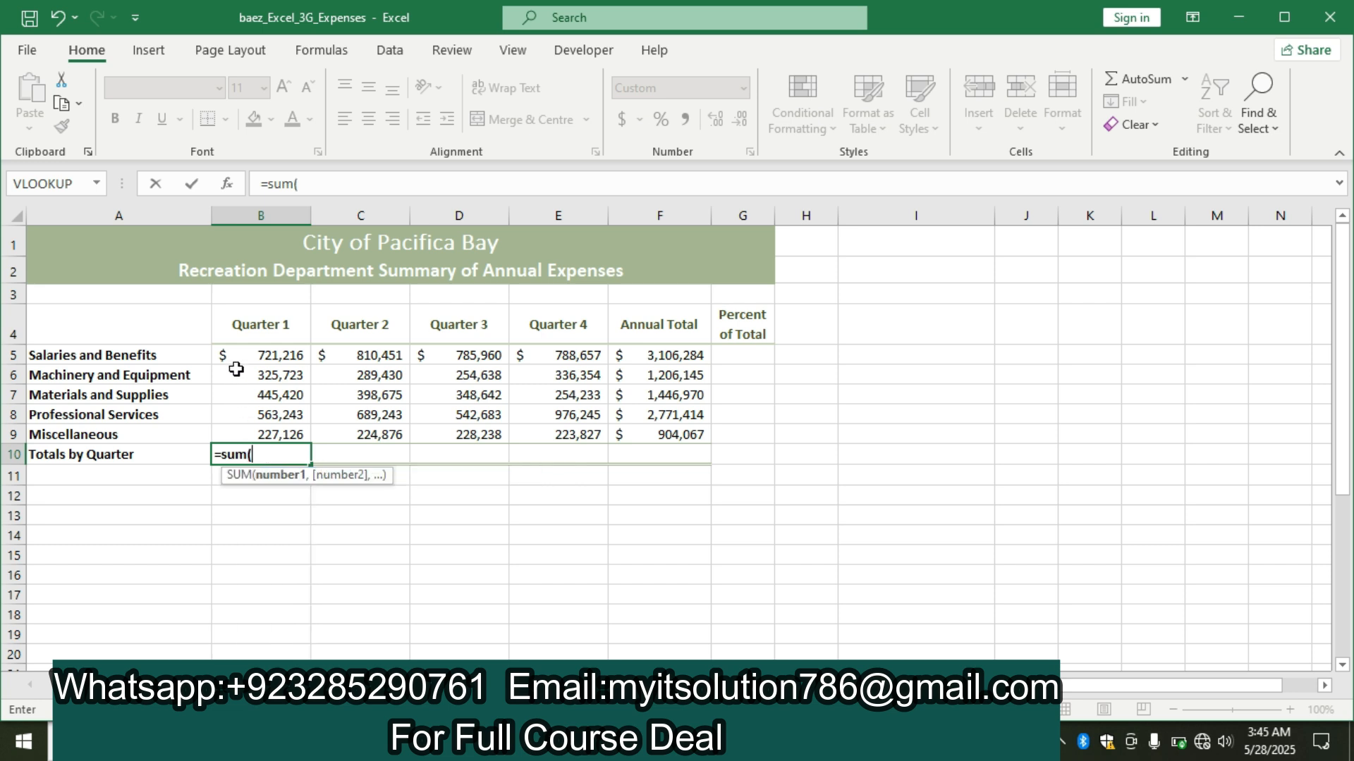
pyautogui.moveTo(238, 354); pyautogui.dragTo(257, 429)
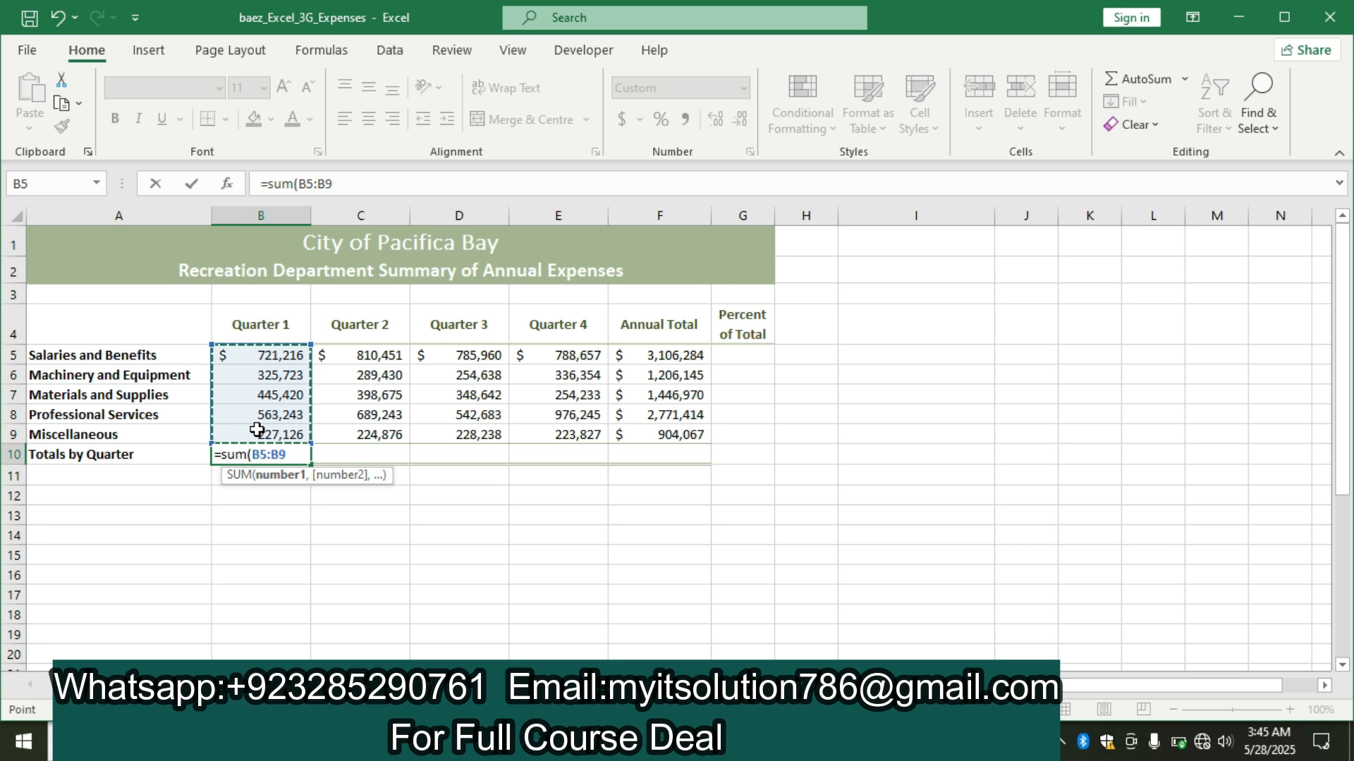
pyautogui.write(')')
pyautogui.press('Return')
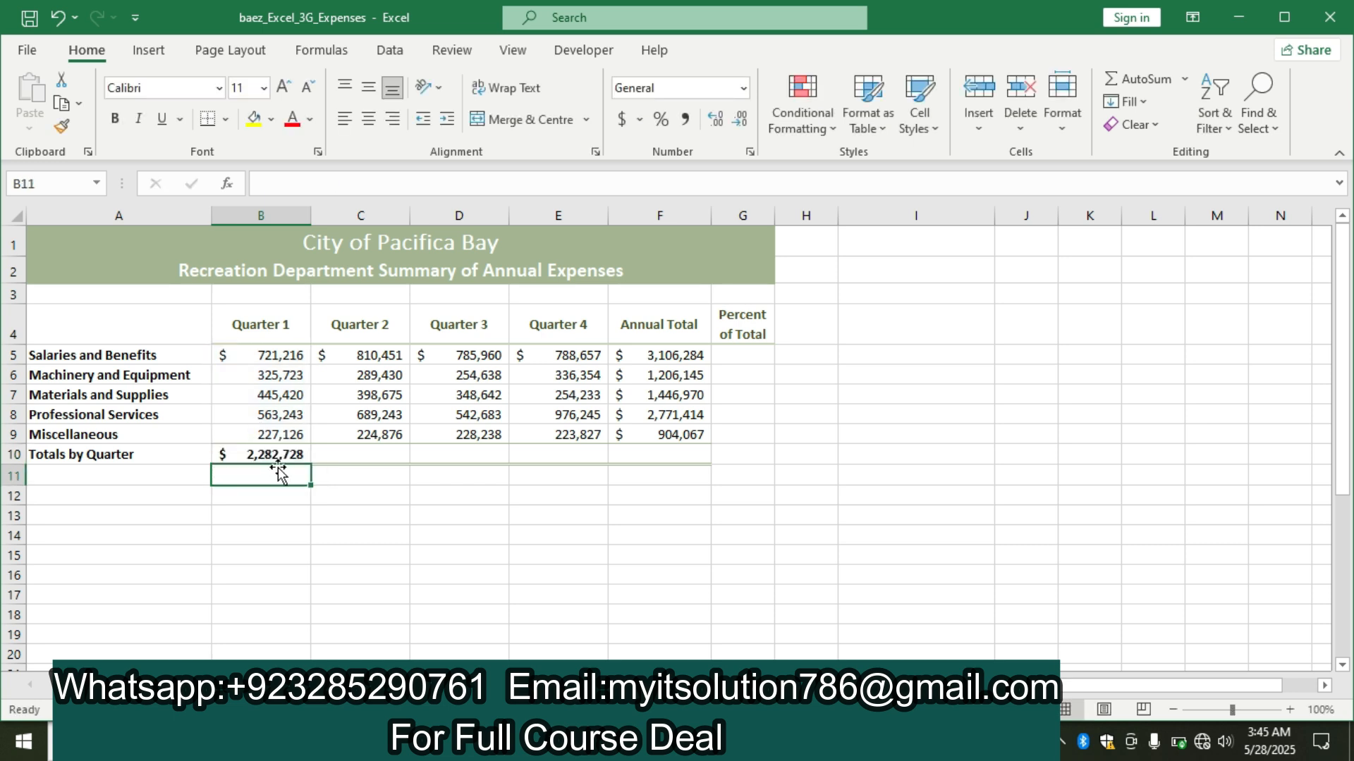
pyautogui.click(277, 455)
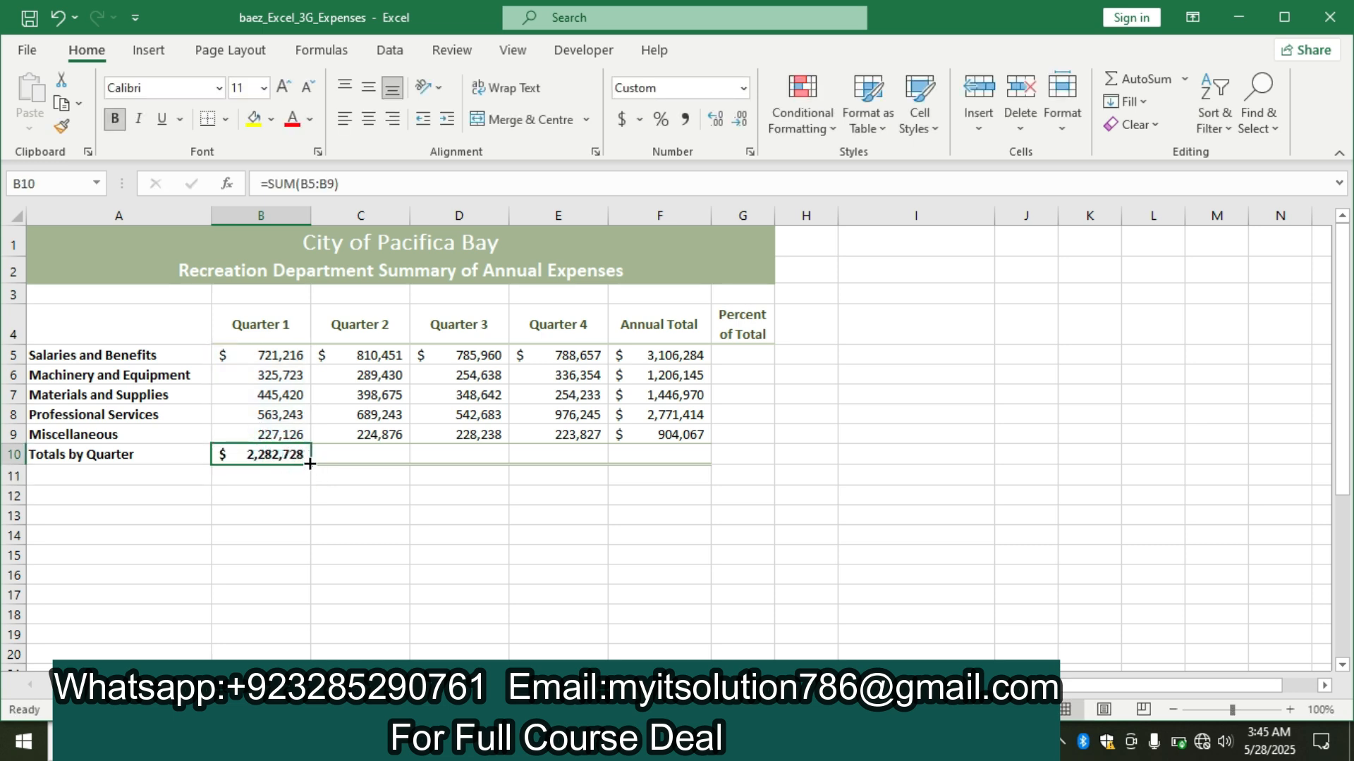
pyautogui.moveTo(310, 463); pyautogui.dragTo(700, 456)
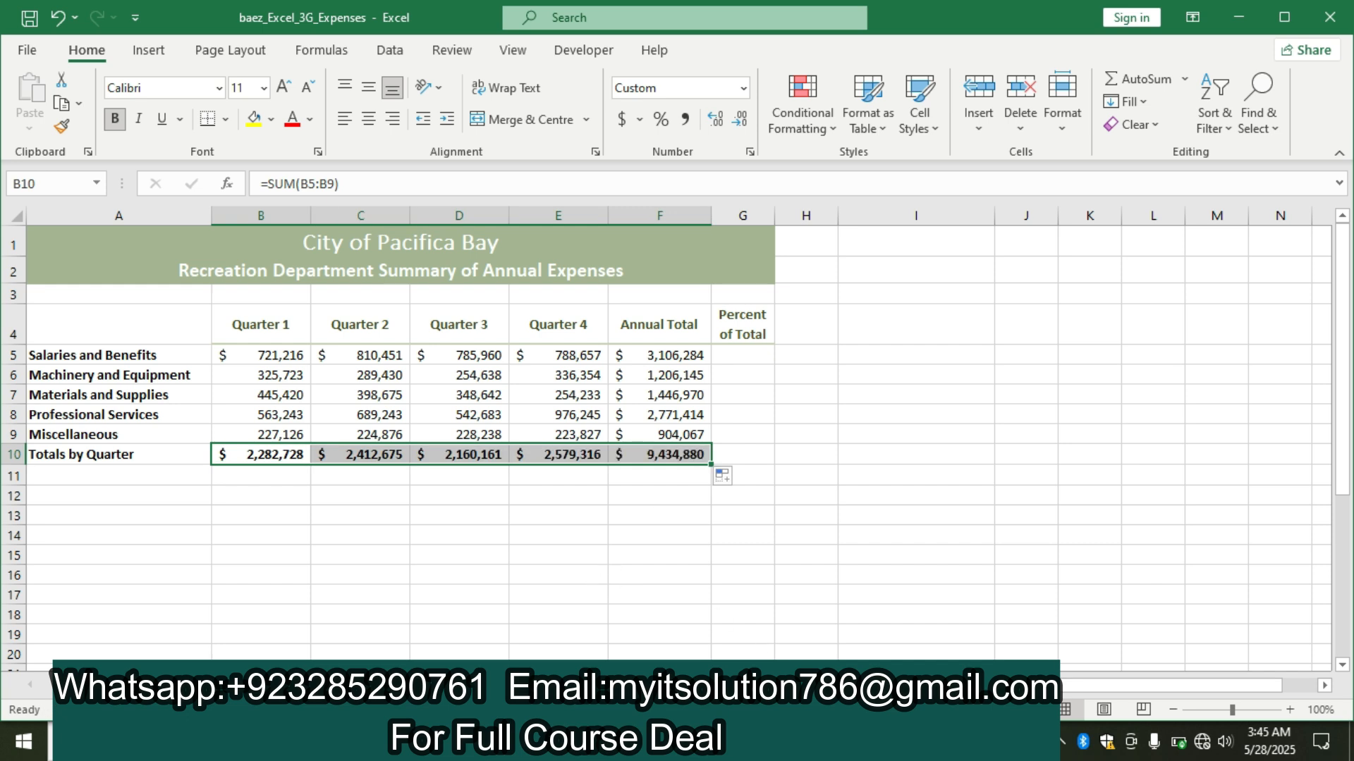
# Step: Recheck the number format instruction in Word, then format F6:F9 in Excel with Comma Style and zero decimal places
pyautogui.click(702, 742)
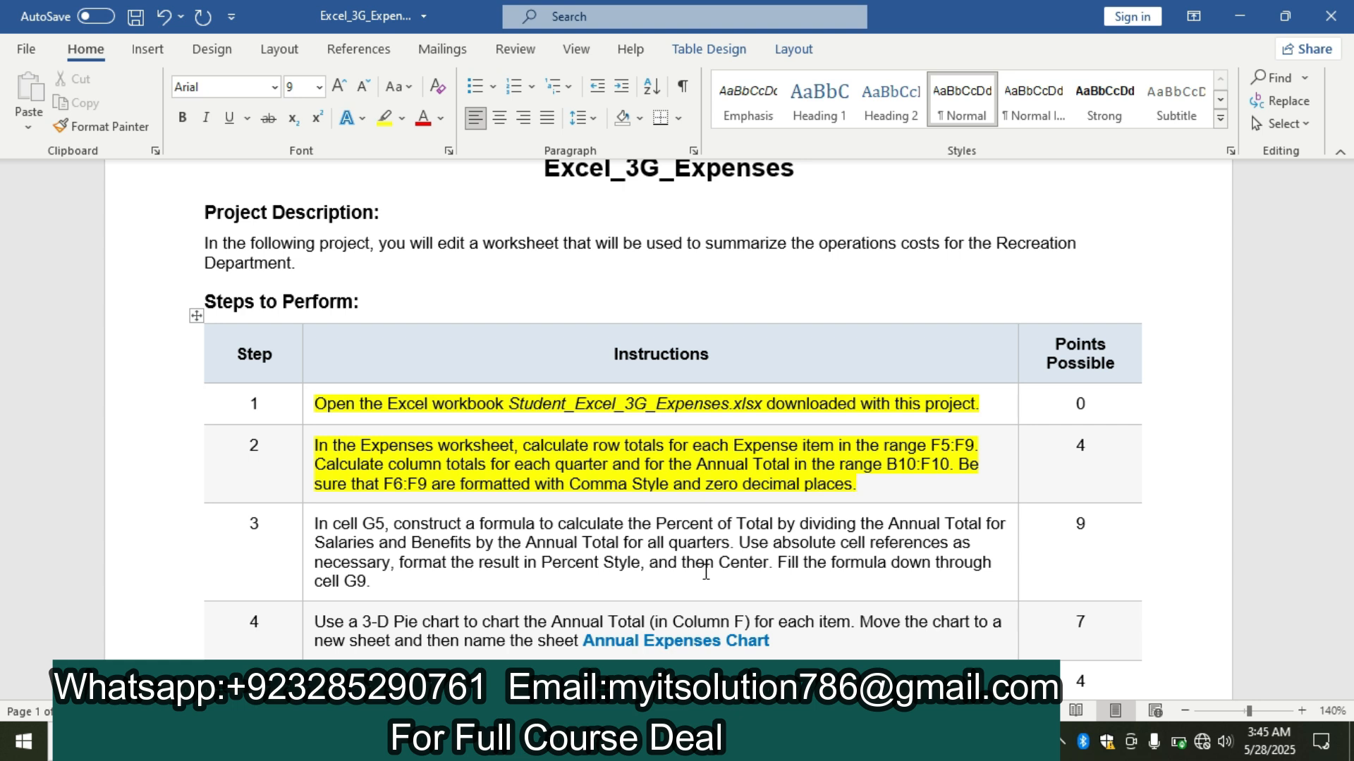
pyautogui.click(712, 741)
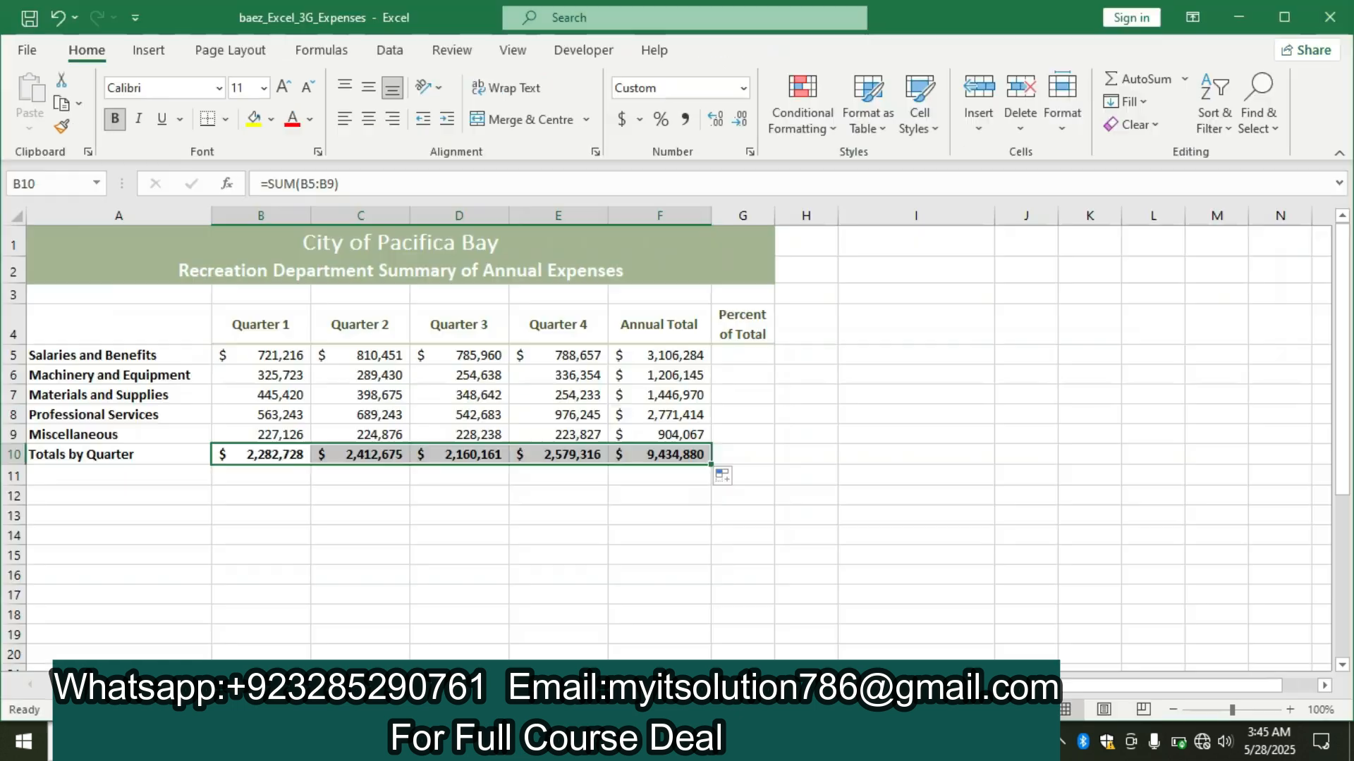
pyautogui.moveTo(657, 372); pyautogui.dragTo(660, 433)
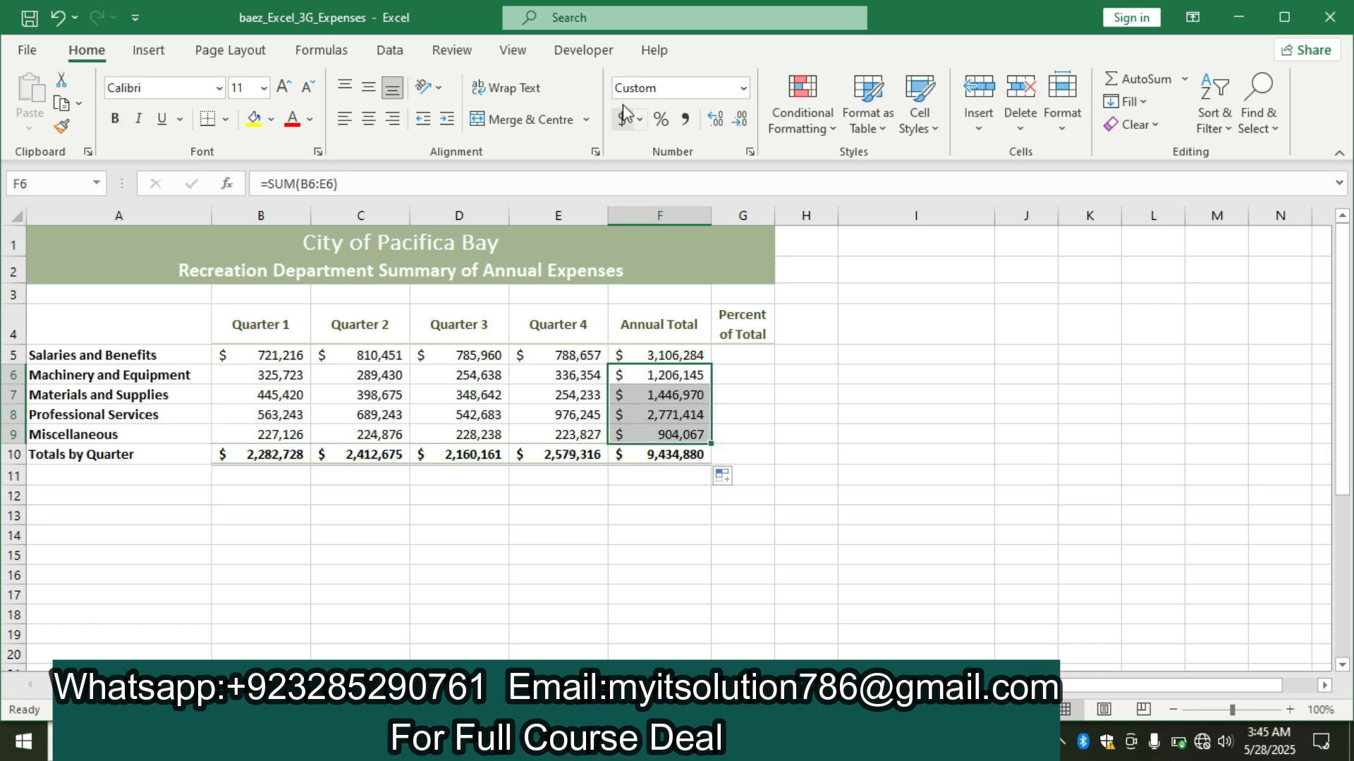
pyautogui.click(686, 119)
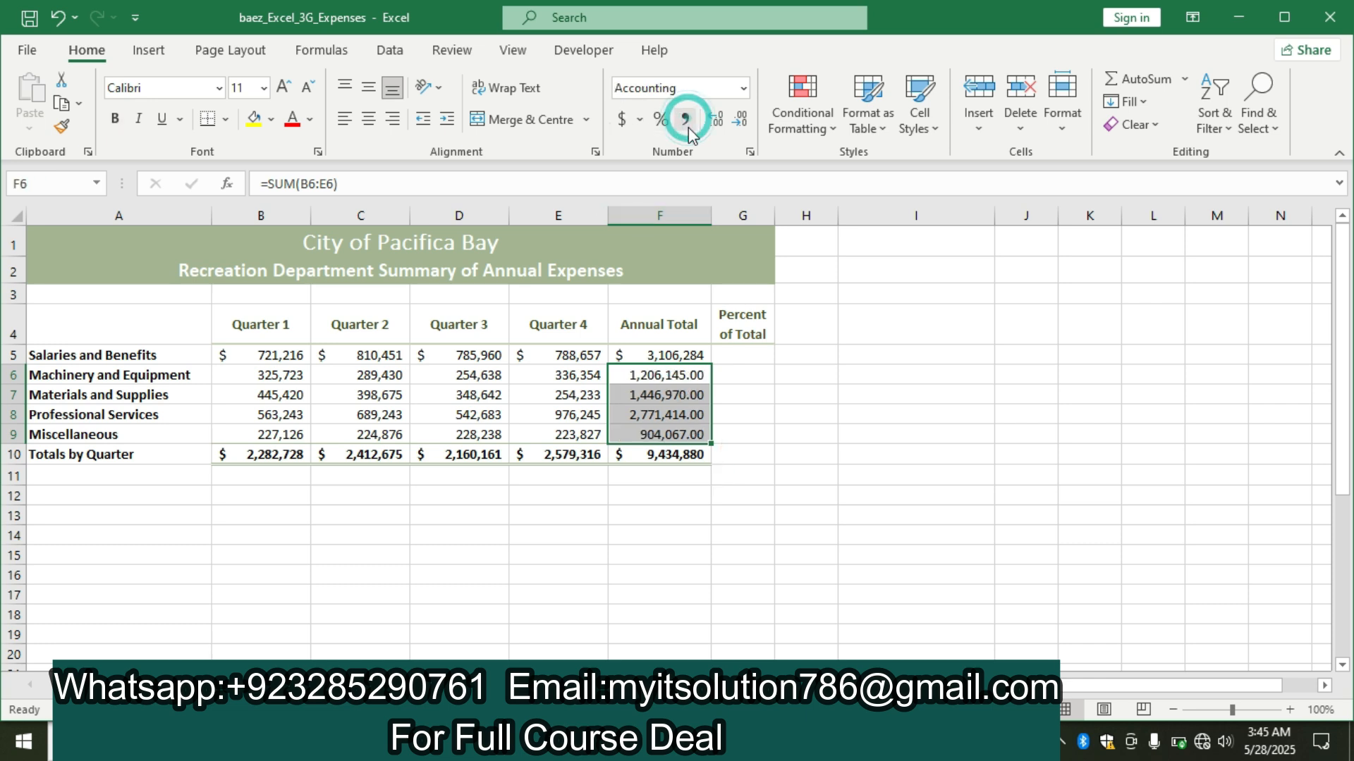
pyautogui.rightClick(667, 378)
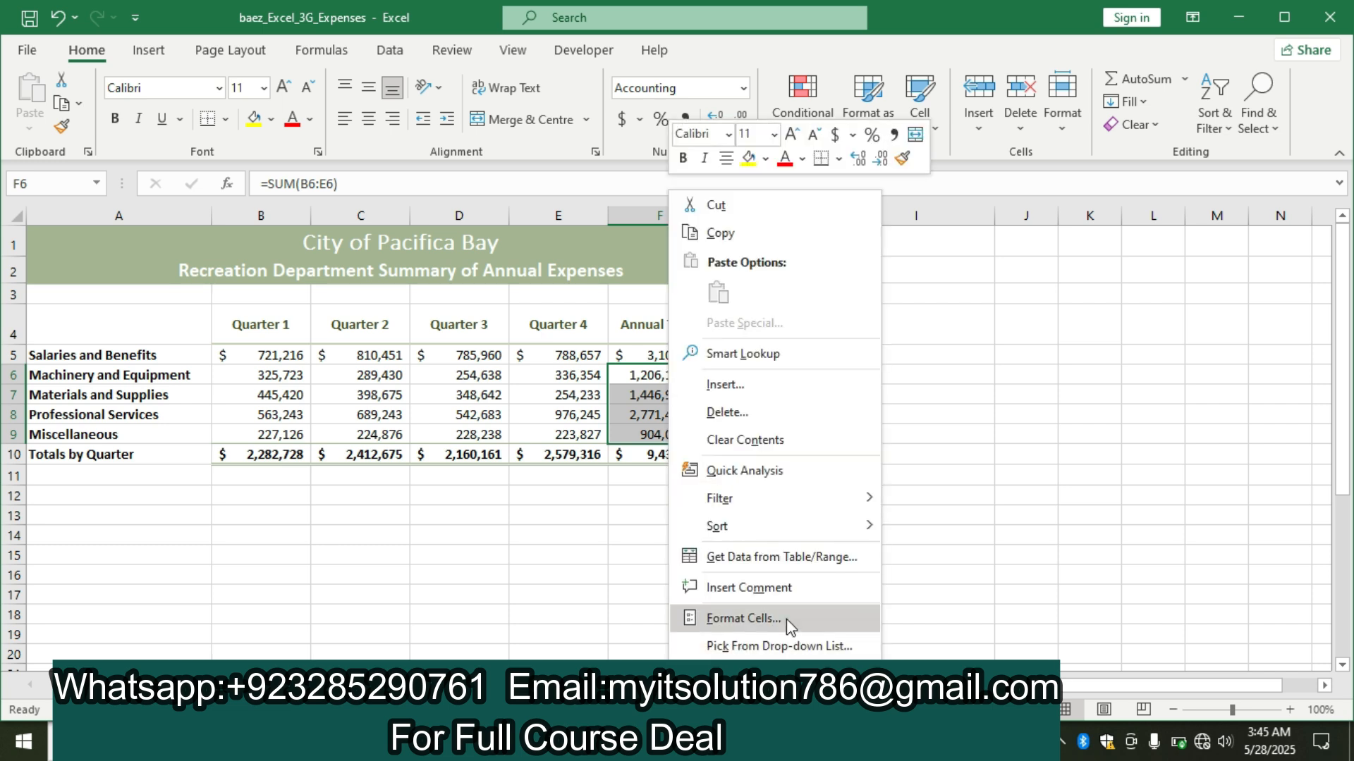
pyautogui.click(786, 619)
pyautogui.click(804, 375)
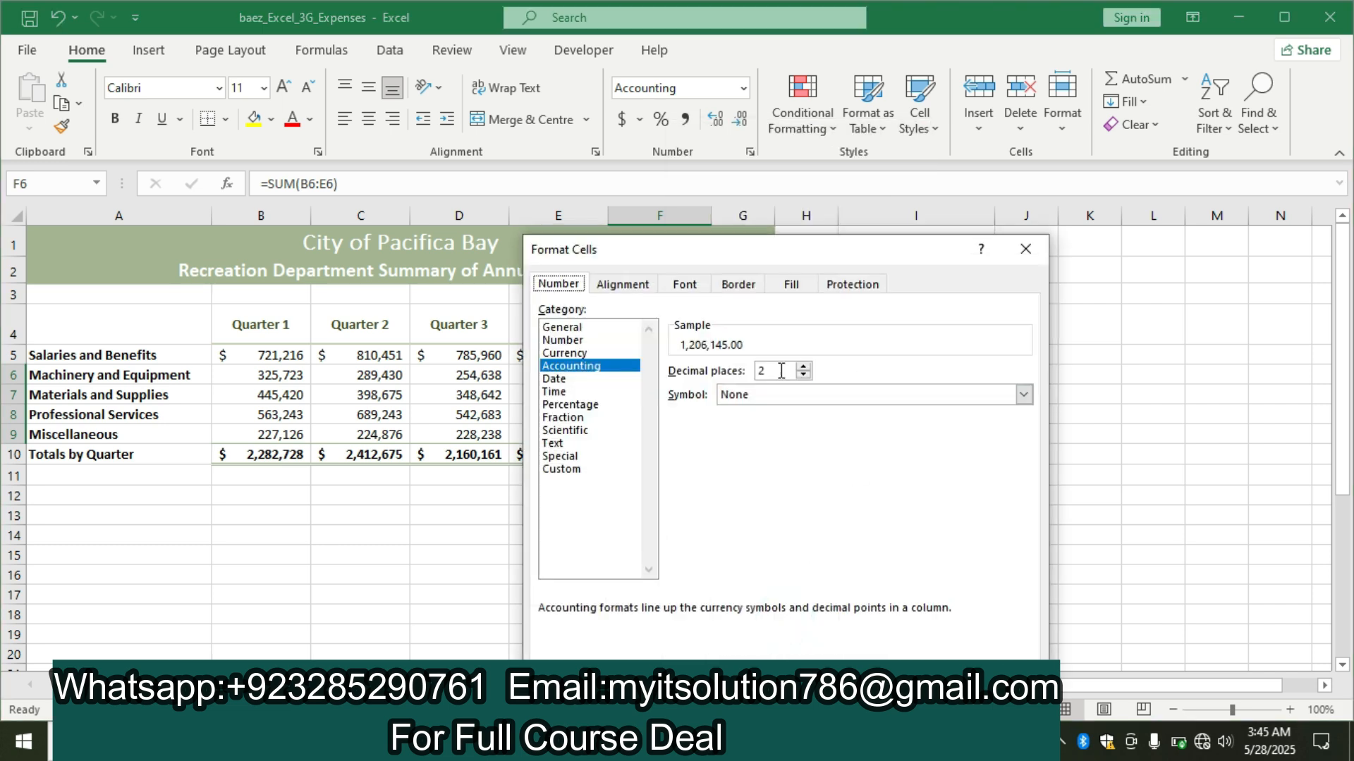
pyautogui.click(804, 374)
pyautogui.press('Return')
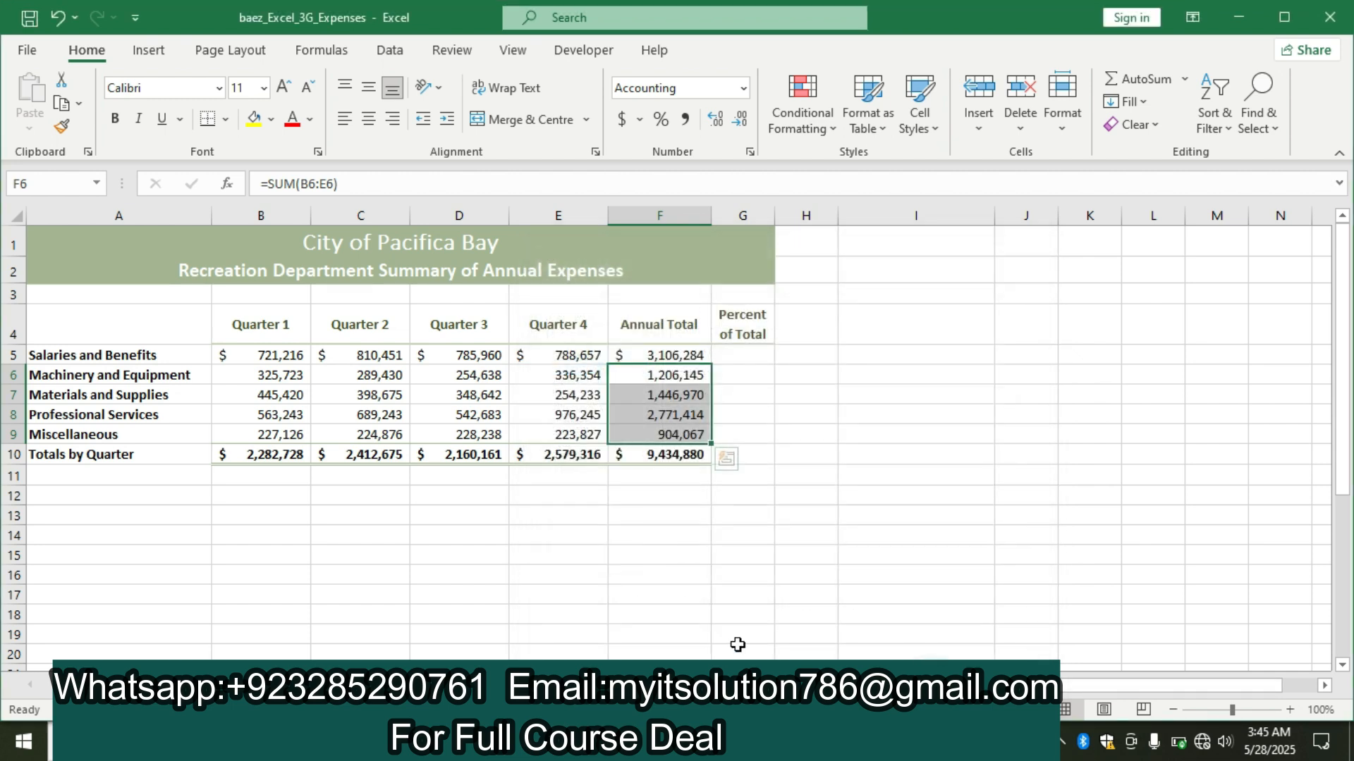
# Step: Switch to the Word instructions and highlight the step 3 instruction in yellow
pyautogui.hotkey('alt', 'Tab')
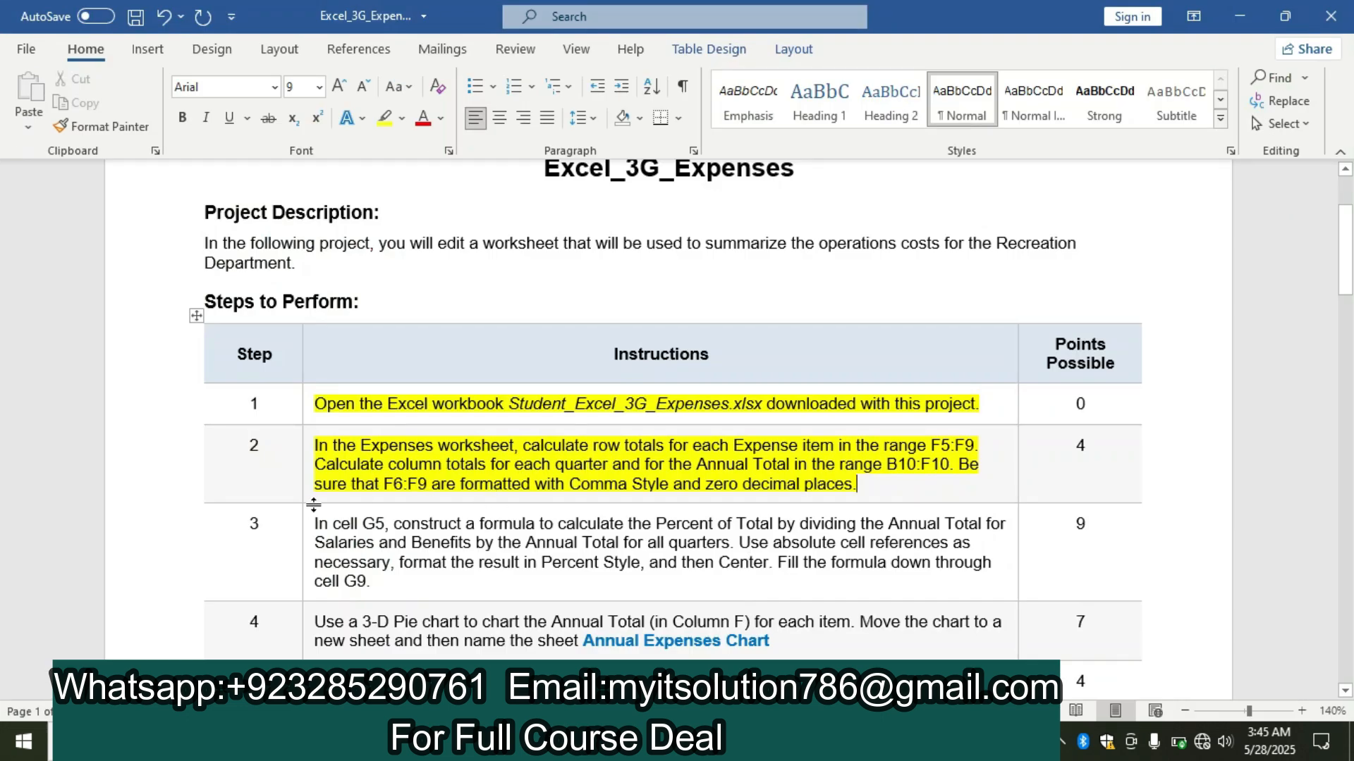
pyautogui.rightClick(310, 538)
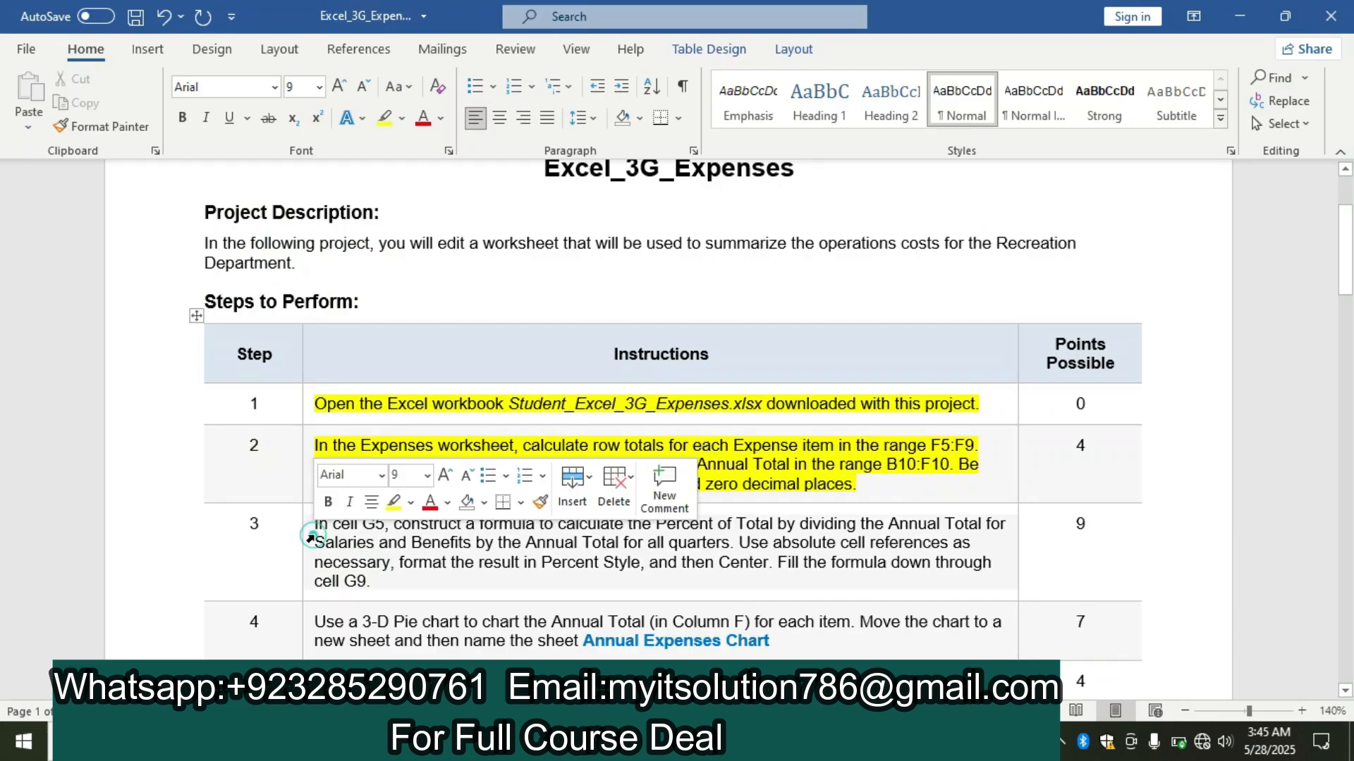
pyautogui.click(390, 499)
pyautogui.moveTo(1345, 251); pyautogui.dragTo(1348, 271)
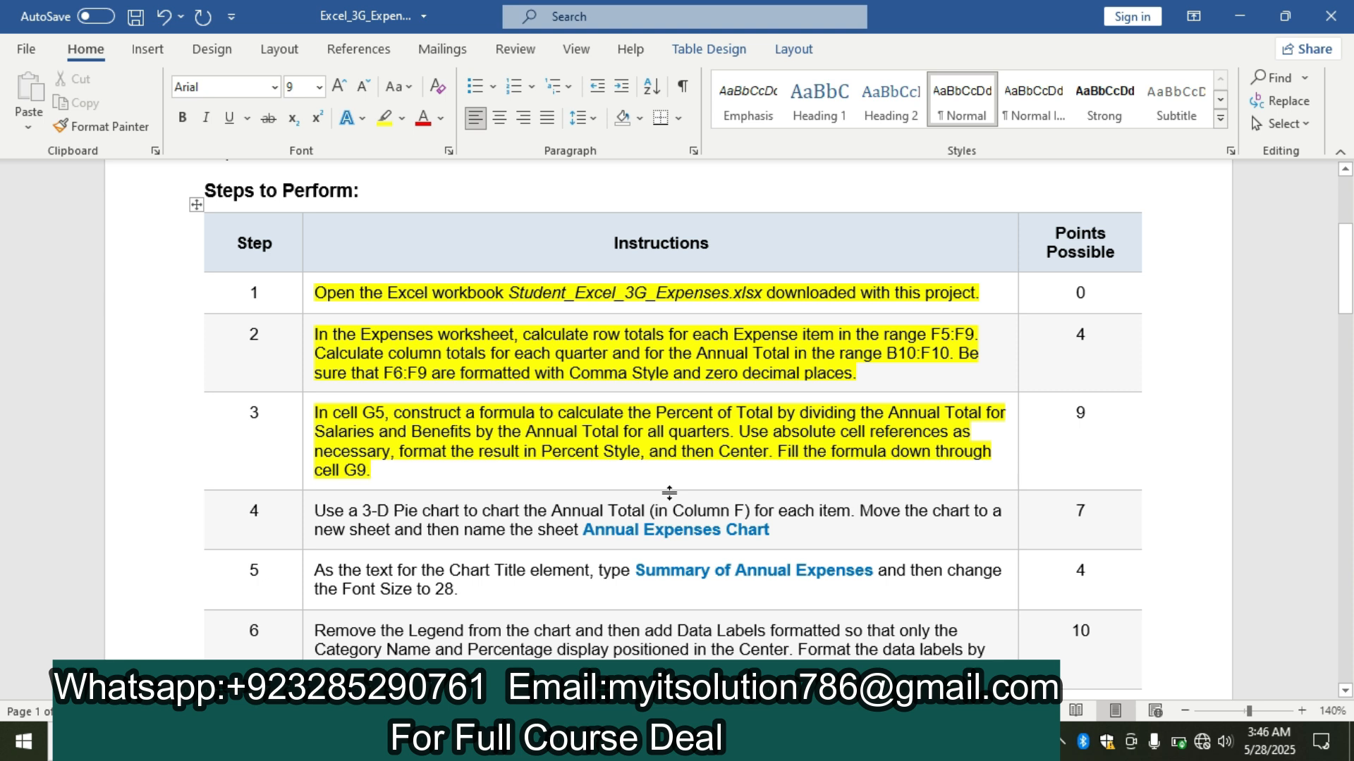
# Step: In the Excel workbook, calculate the Salaries and Benefits percent of total in G5 with =F5/$F$10
pyautogui.click(768, 742)
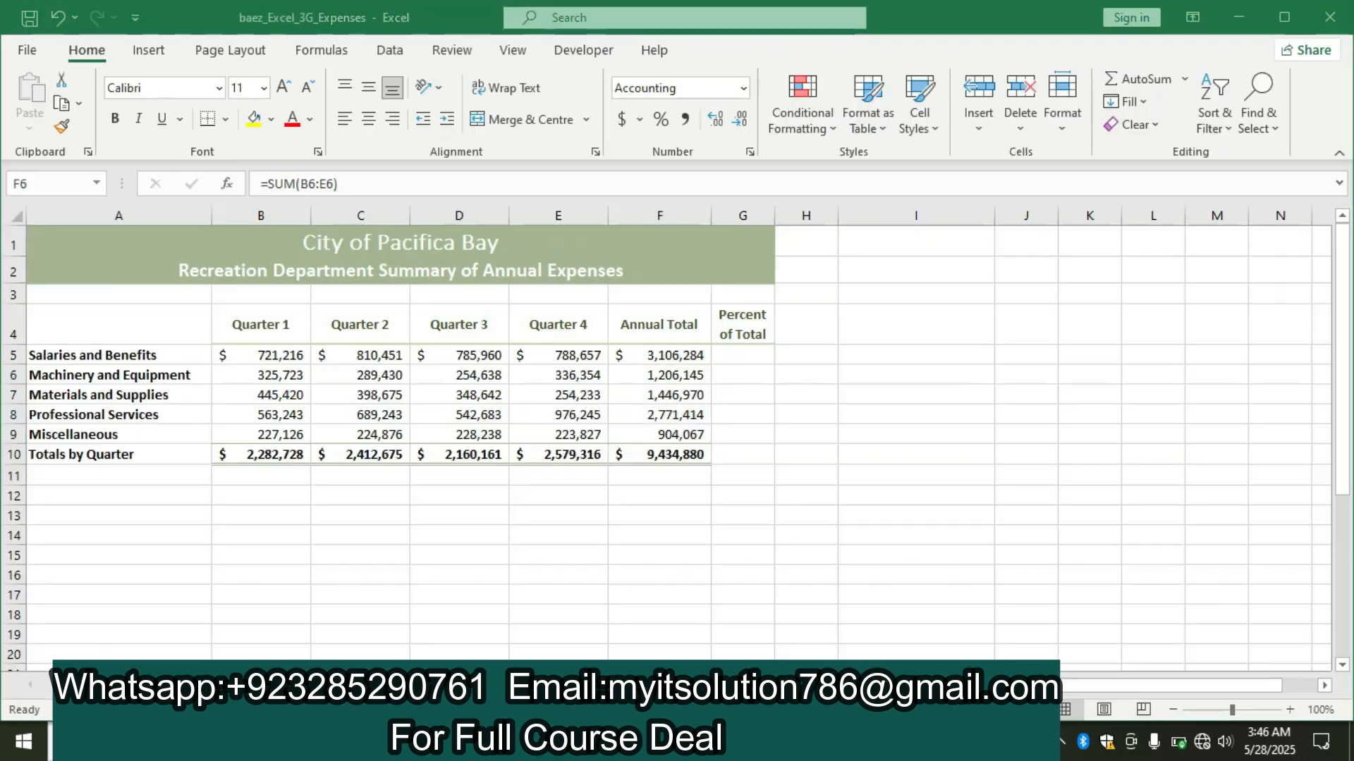
pyautogui.click(735, 356)
pyautogui.write('=')
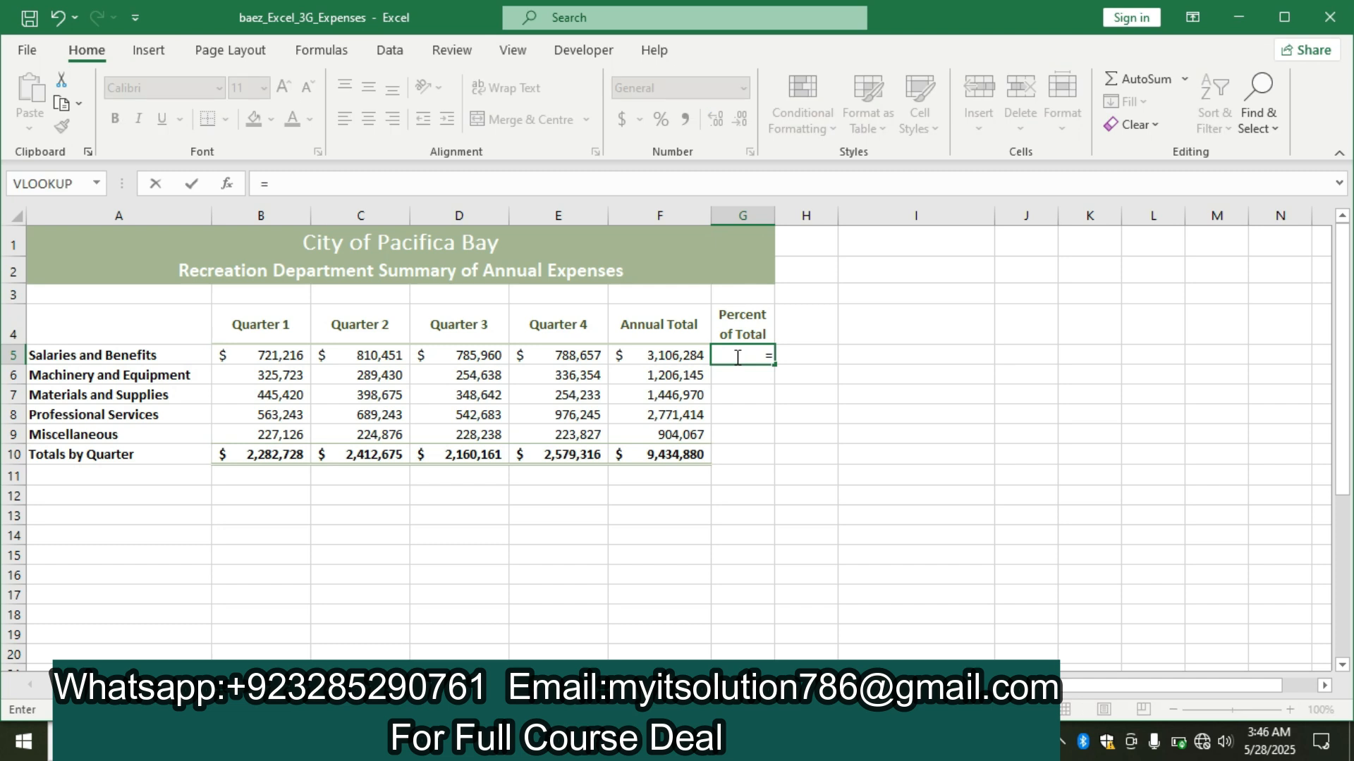
pyautogui.click(678, 359)
pyautogui.write('/')
pyautogui.click(662, 456)
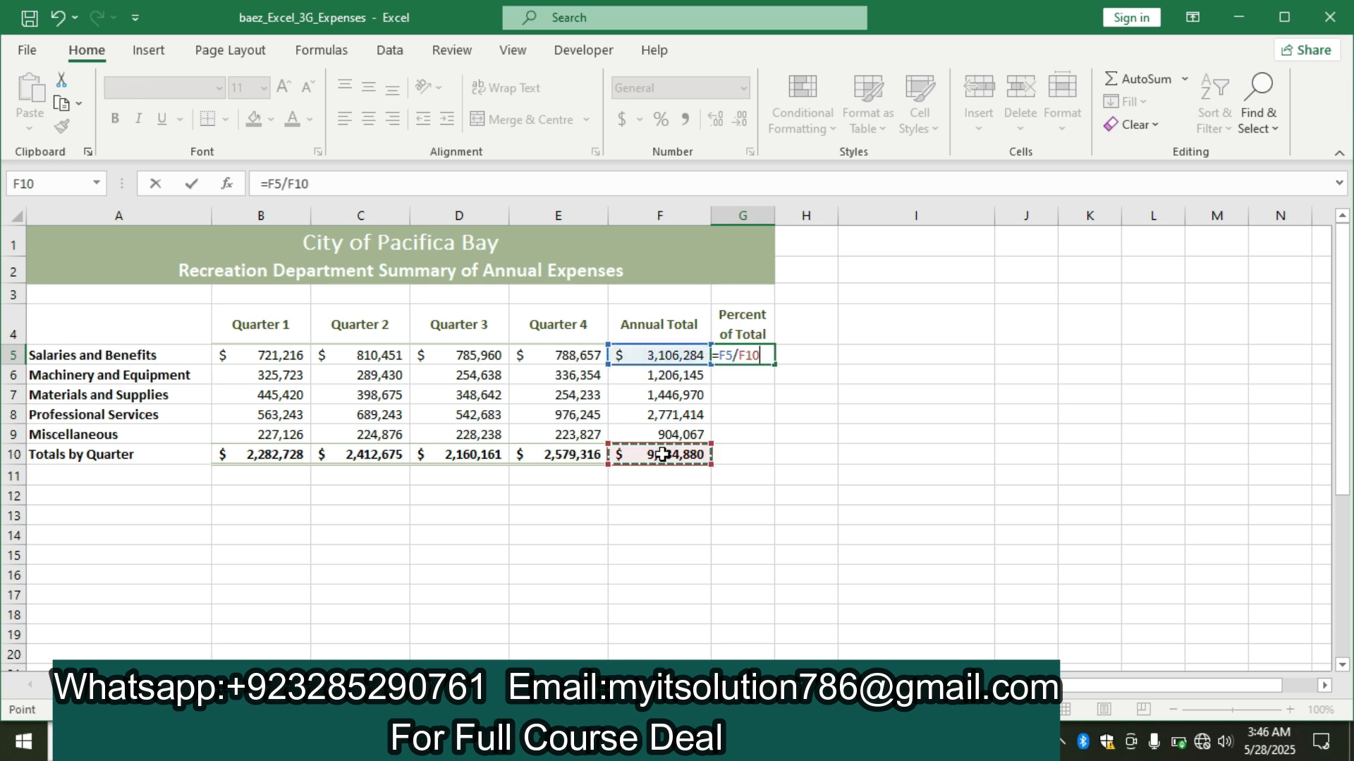
pyautogui.press('F4')
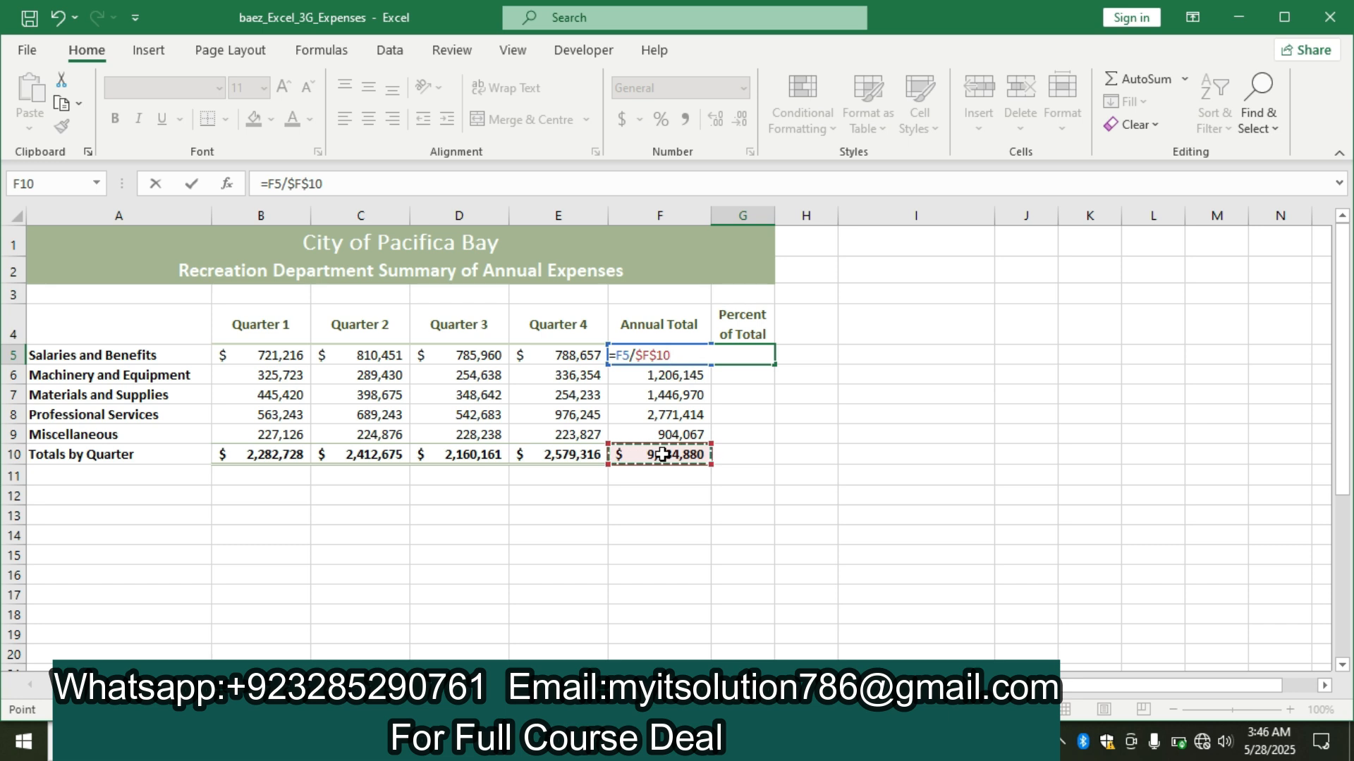
pyautogui.press('Return')
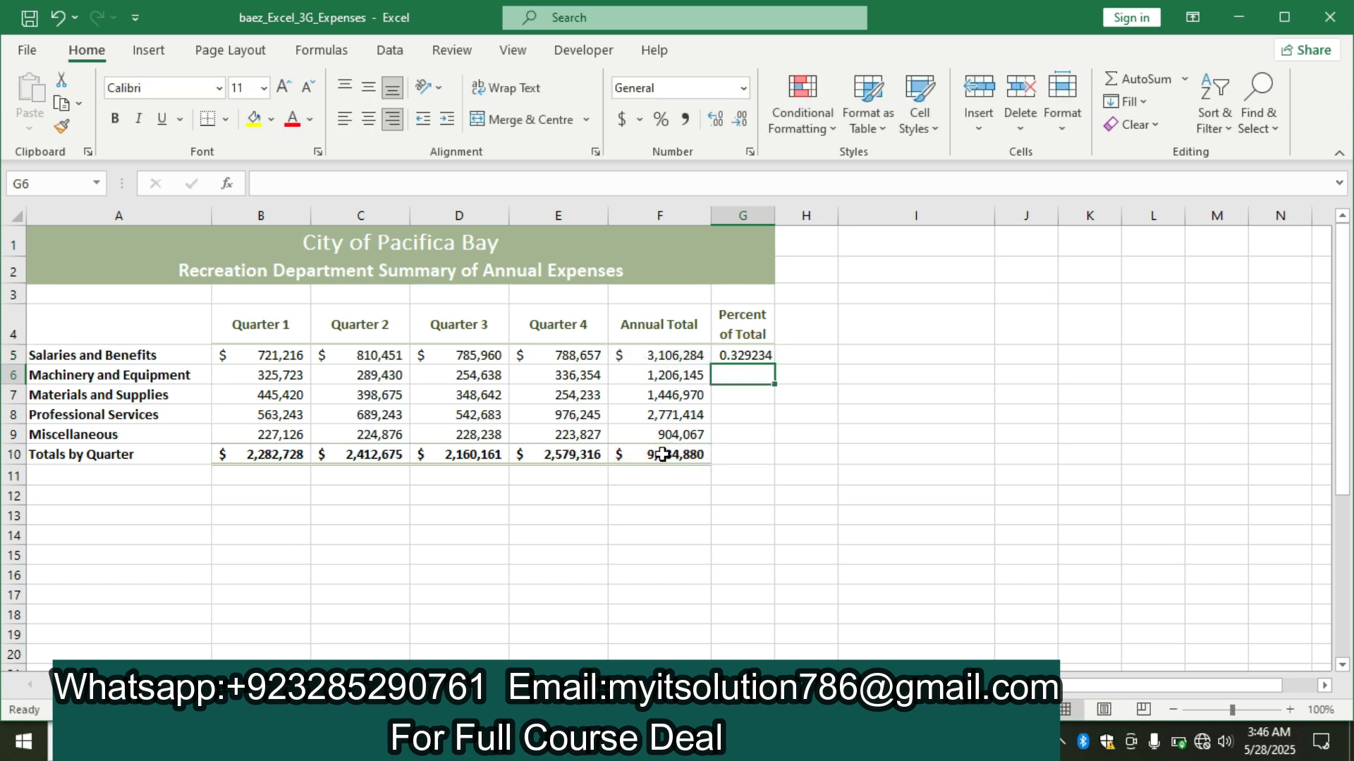
# Step: Recheck the Word instructions, then format Excel cell G5 in Percent Style with Middle Align and fill it down through G9
pyautogui.click(741, 352)
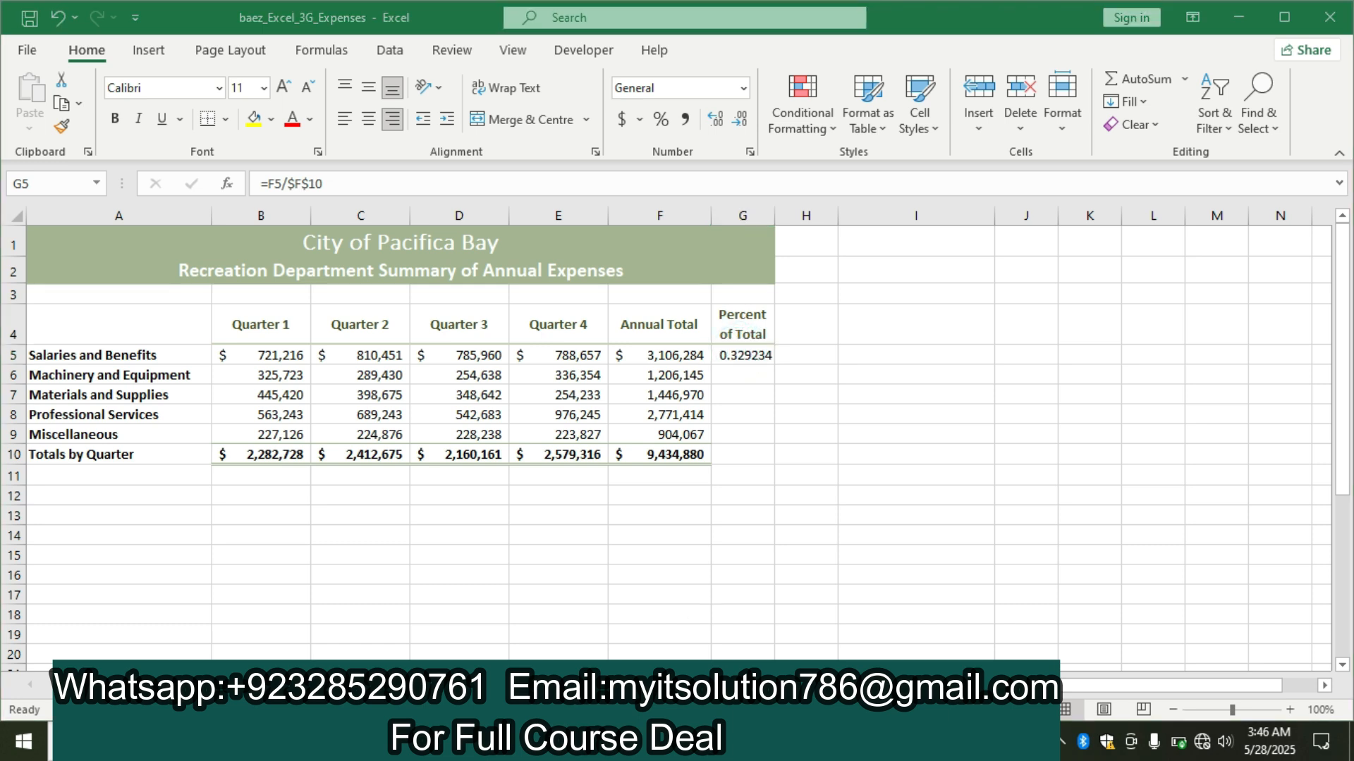
pyautogui.hotkey('alt', 'Tab')
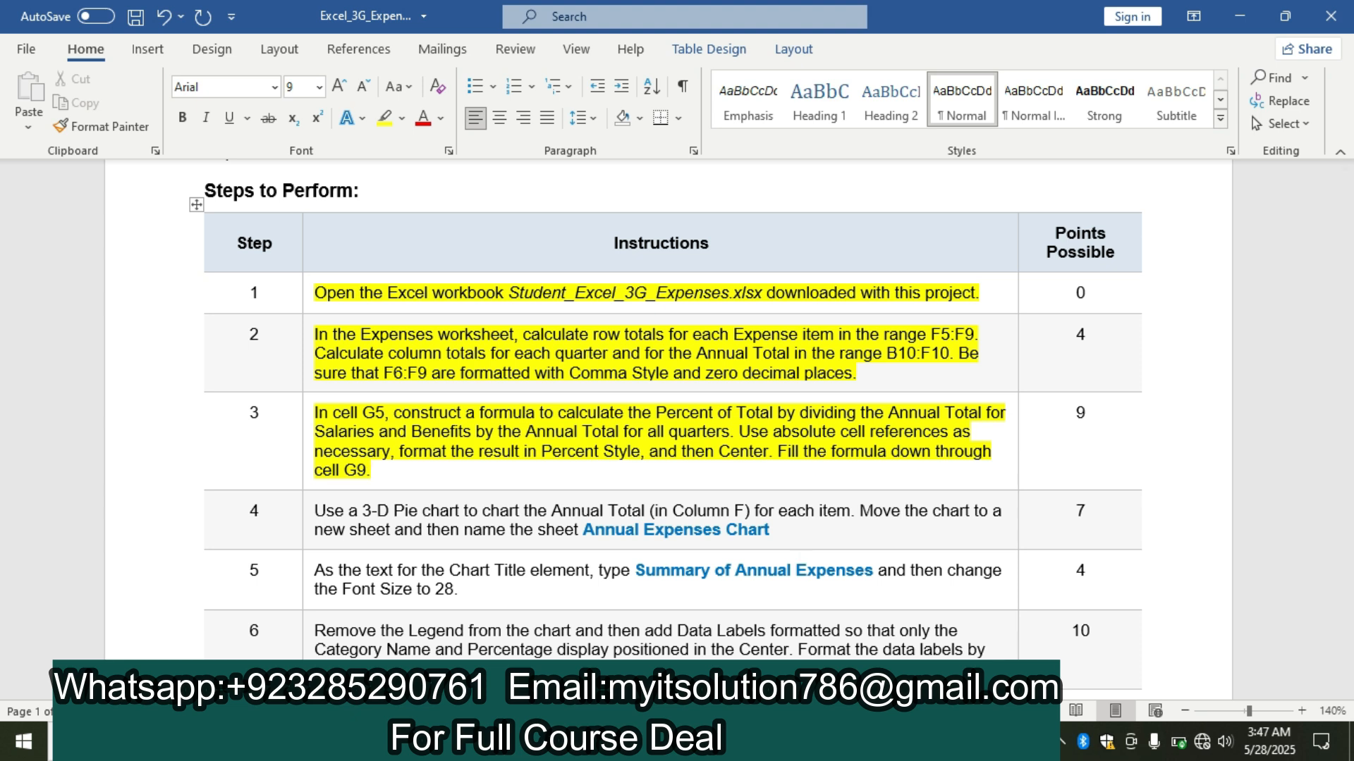
pyautogui.hotkey('alt', 'Tab')
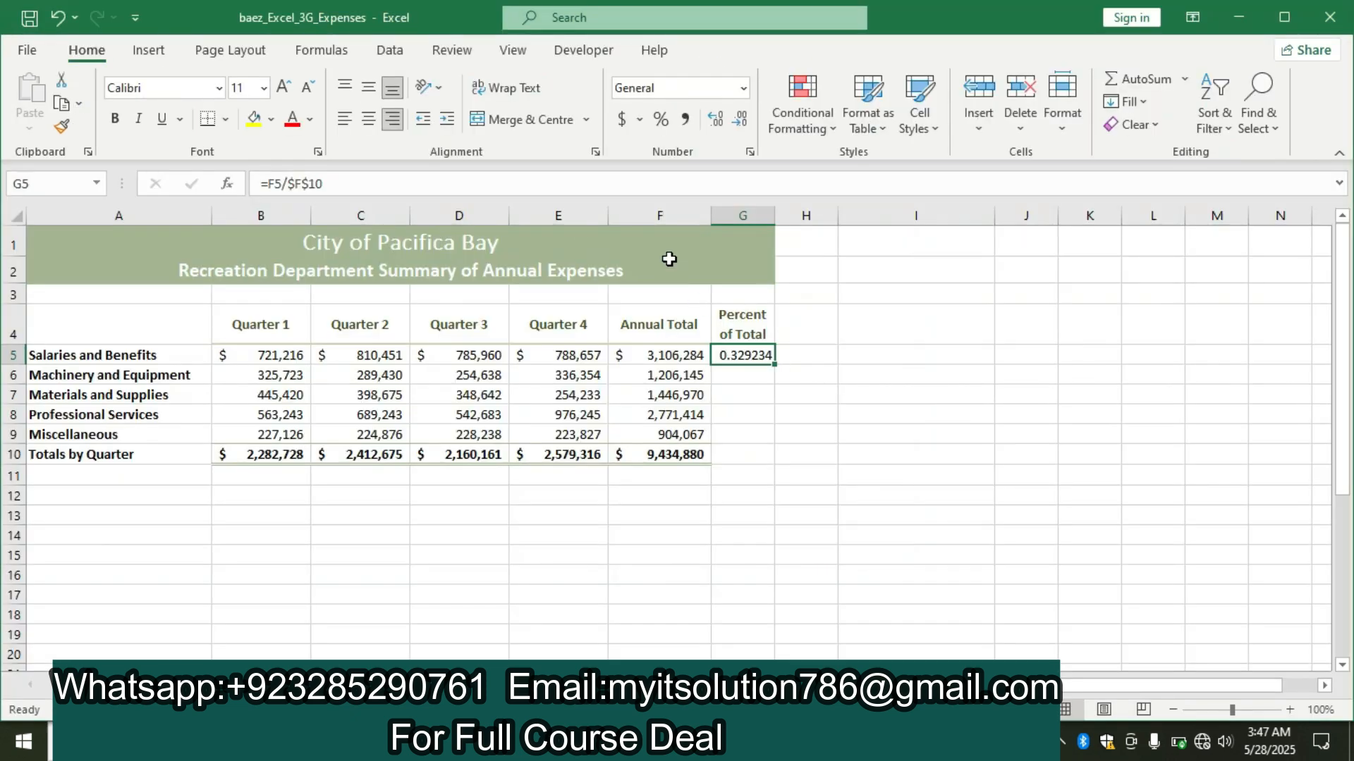
pyautogui.click(661, 118)
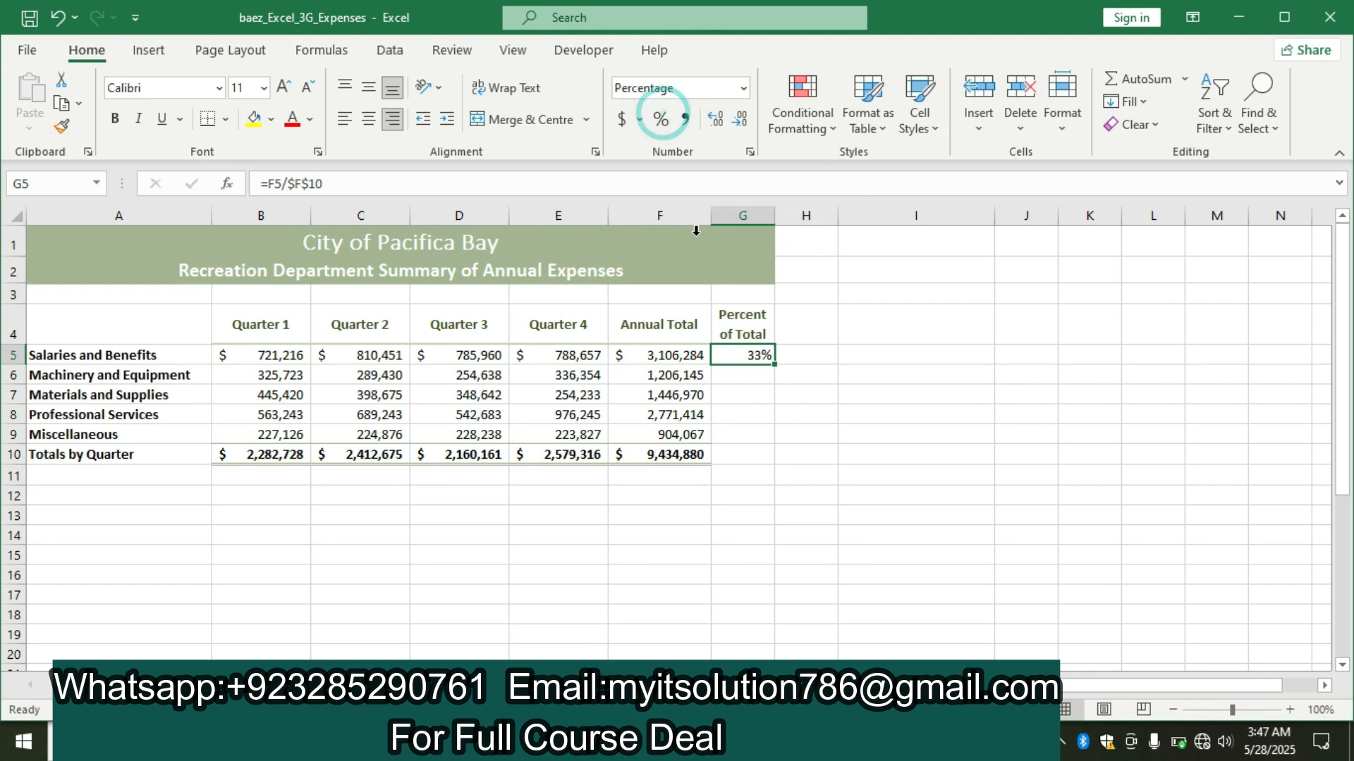
pyautogui.click(368, 88)
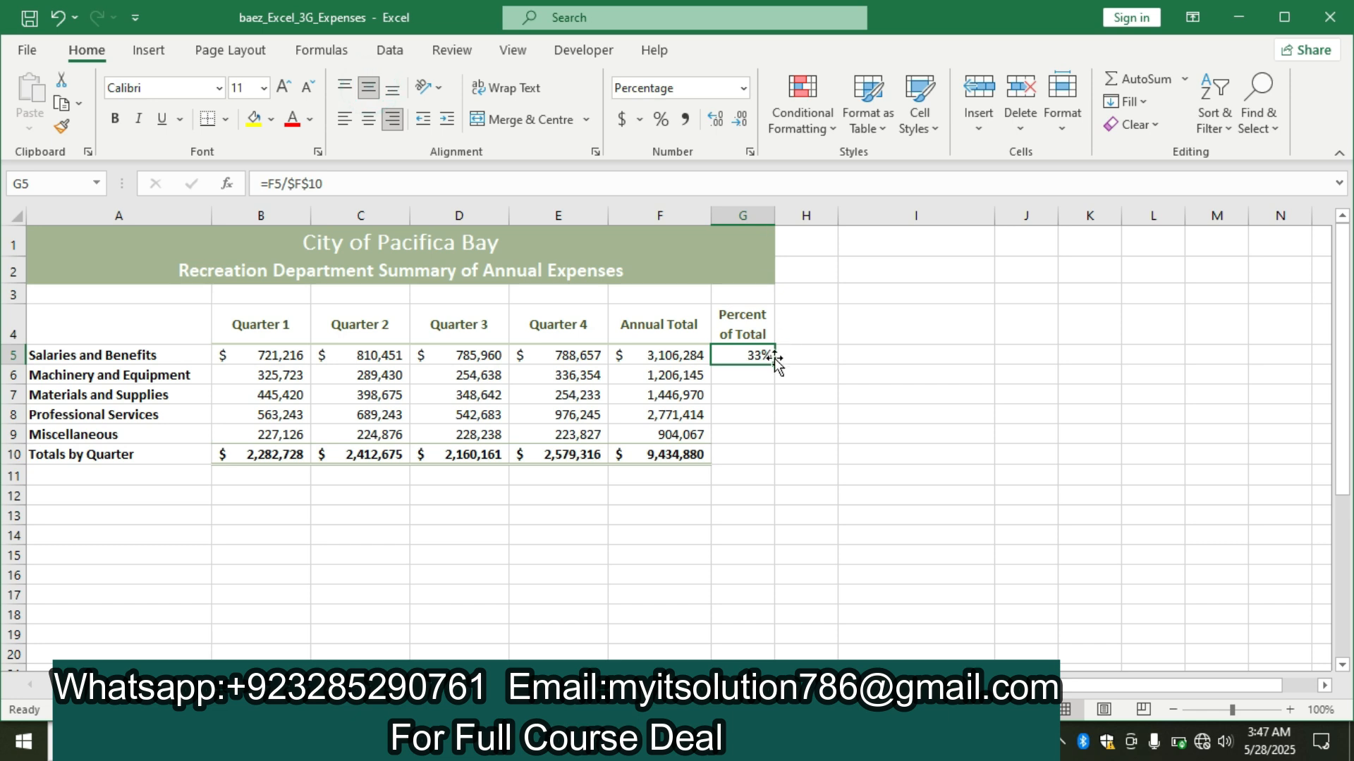
pyautogui.moveTo(774, 368); pyautogui.dragTo(772, 439)
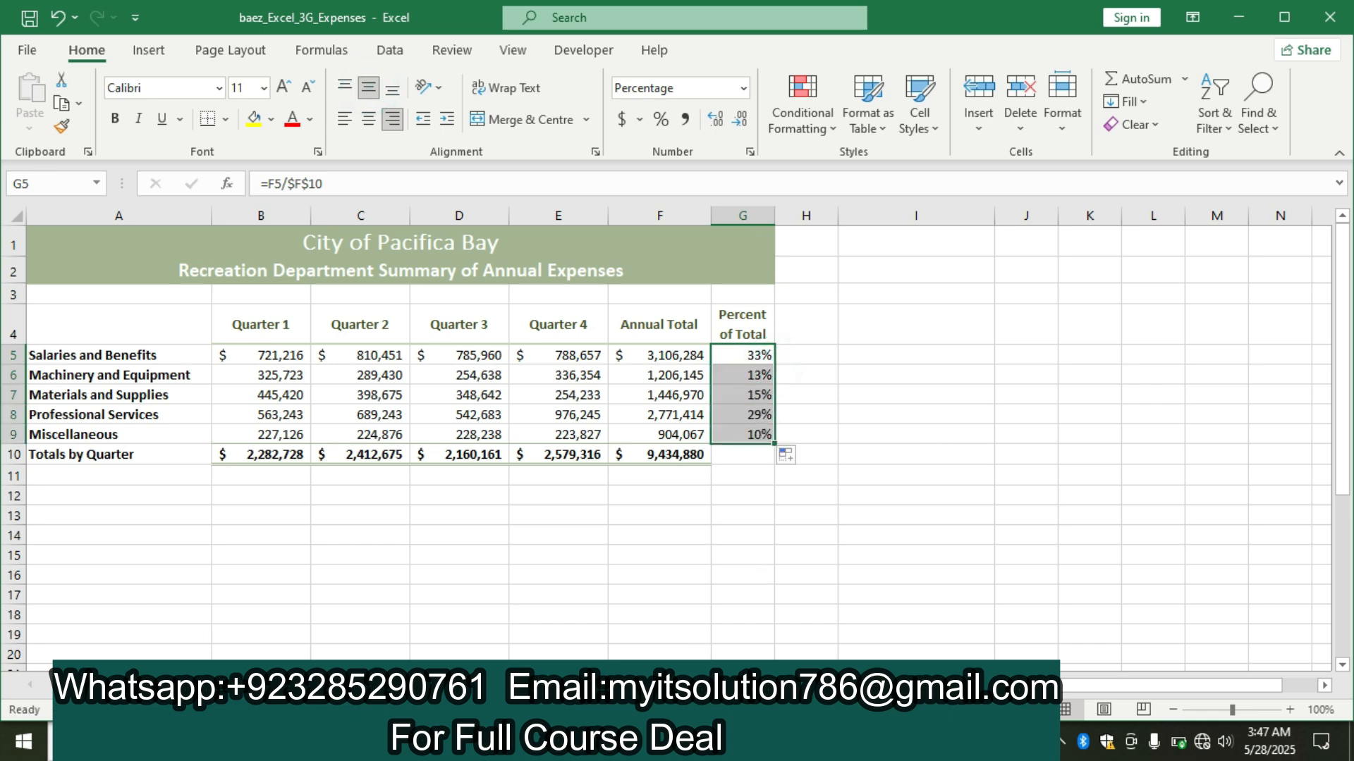
# Step: Switch to the Word instructions and highlight the step 4 instruction about the 3-D Pie chart in yellow
pyautogui.click(627, 742)
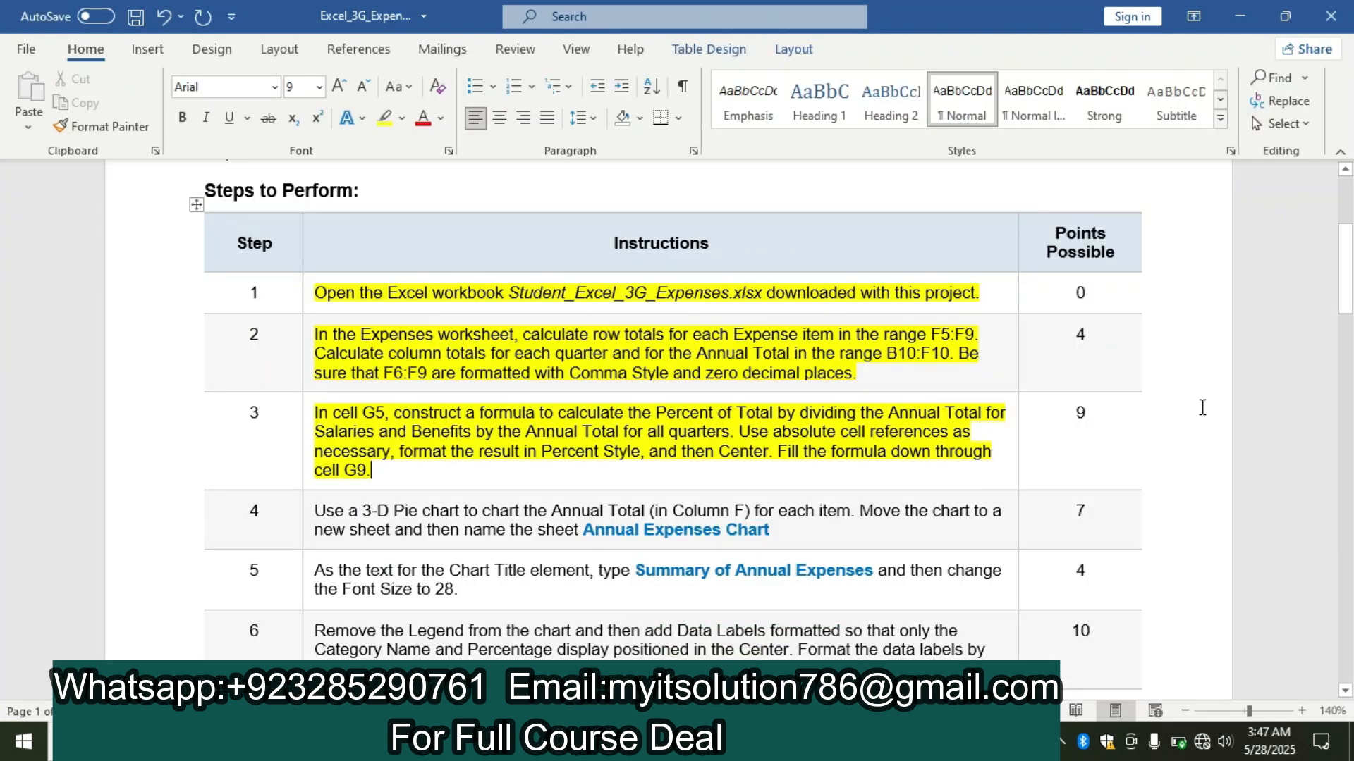
pyautogui.moveTo(1347, 315); pyautogui.dragTo(1347, 349)
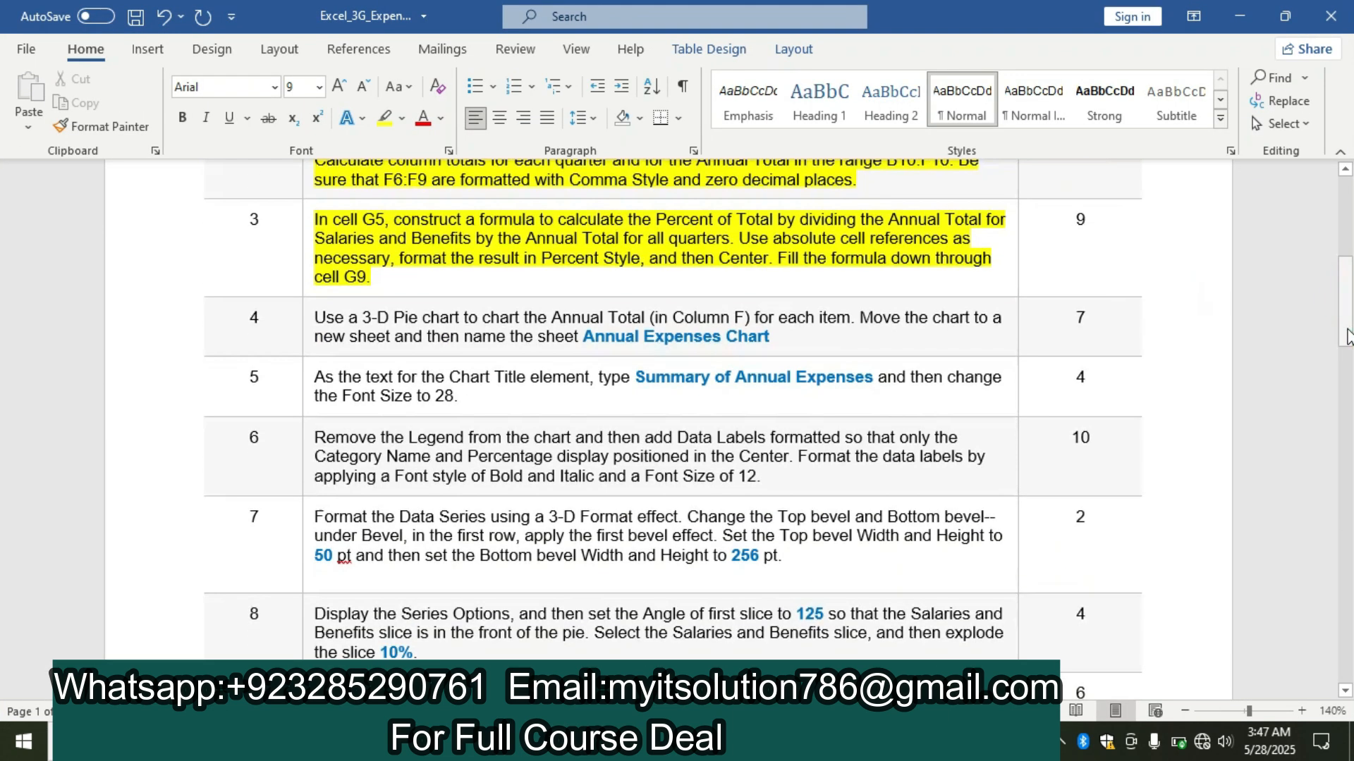
pyautogui.click(304, 333)
pyautogui.click(311, 295)
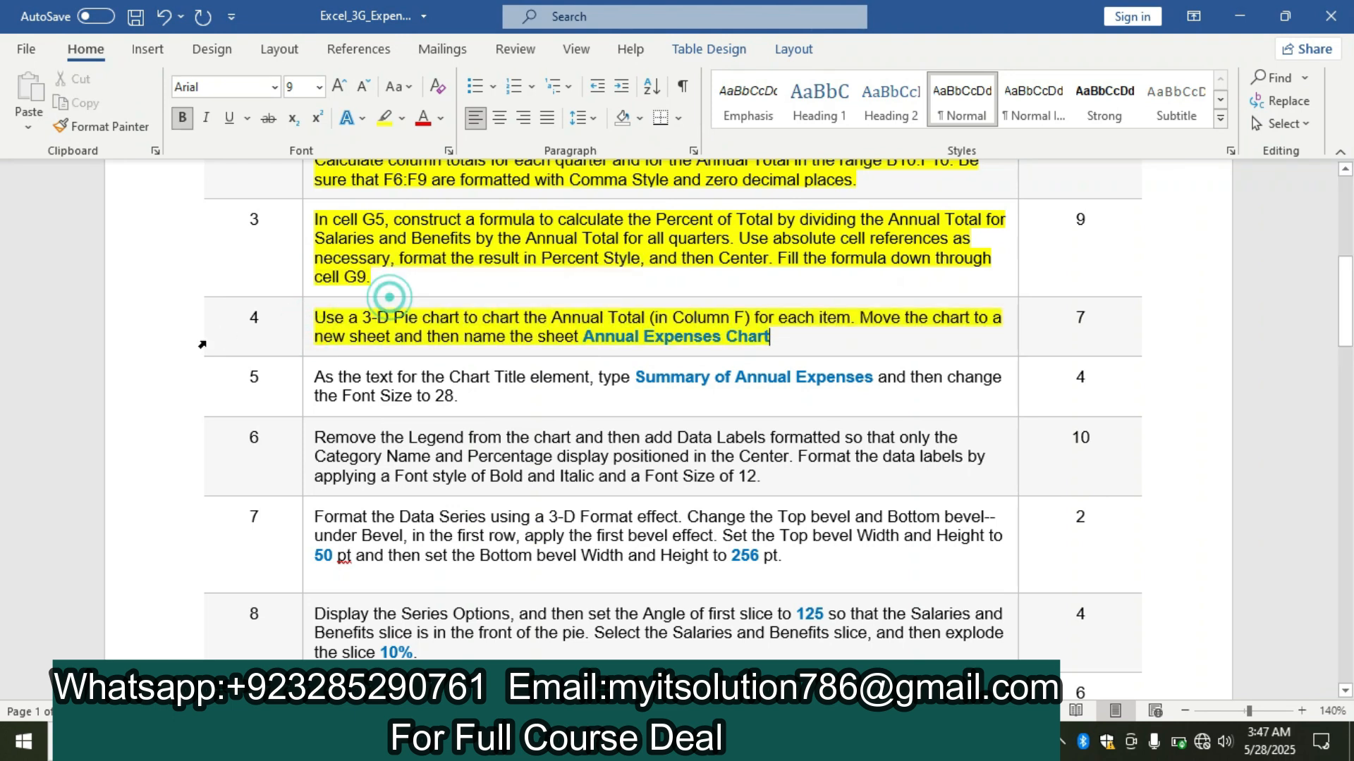
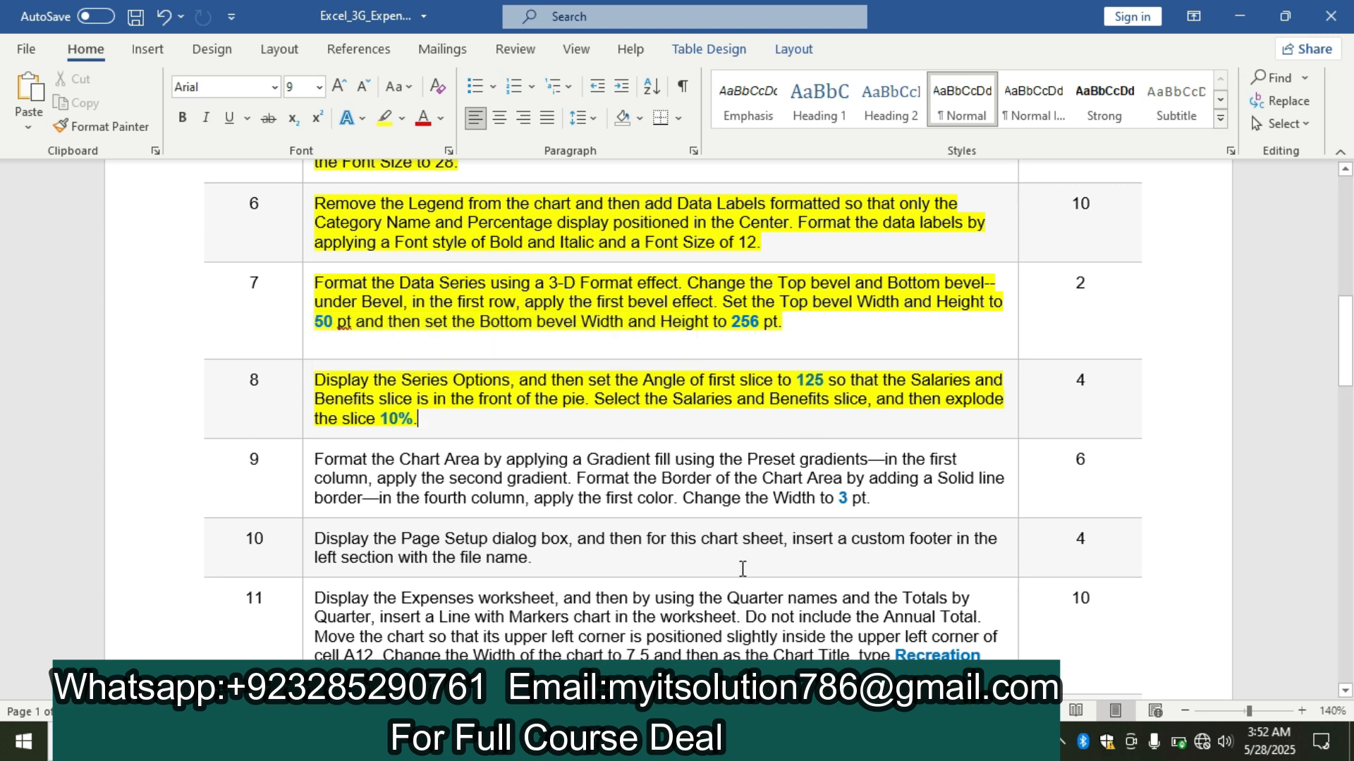
# Step: In the Excel pie chart, set the data series' angle of first slice to 125°
pyautogui.hotkey('alt', 'Tab')
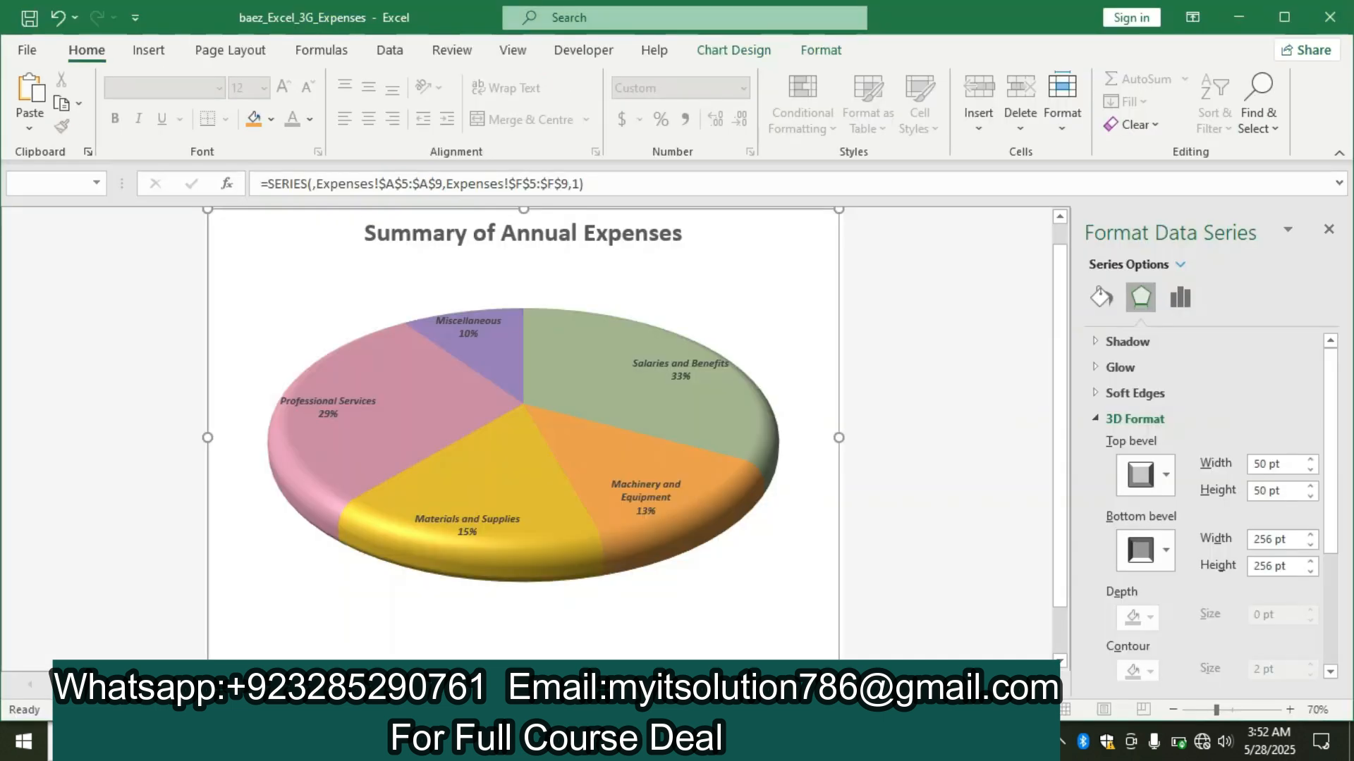
pyautogui.click(615, 391)
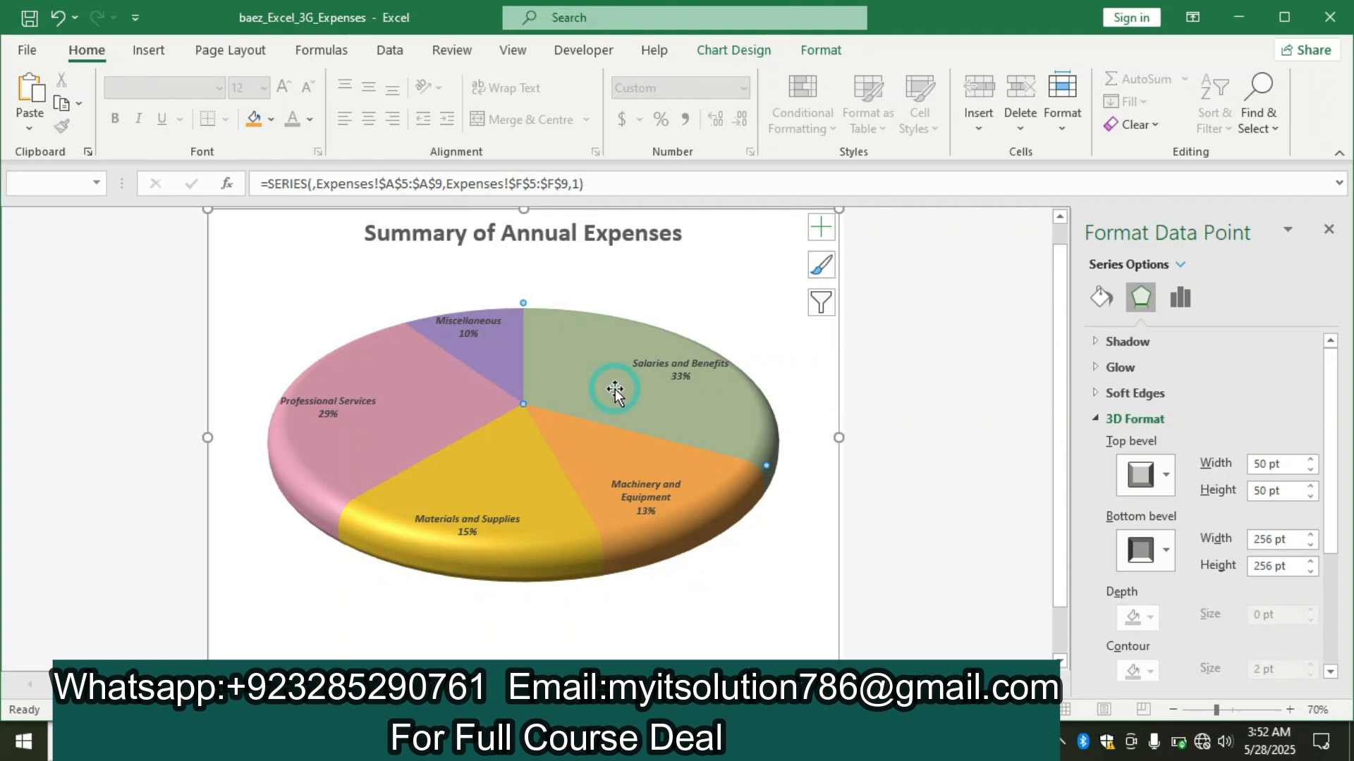
pyautogui.click(543, 448)
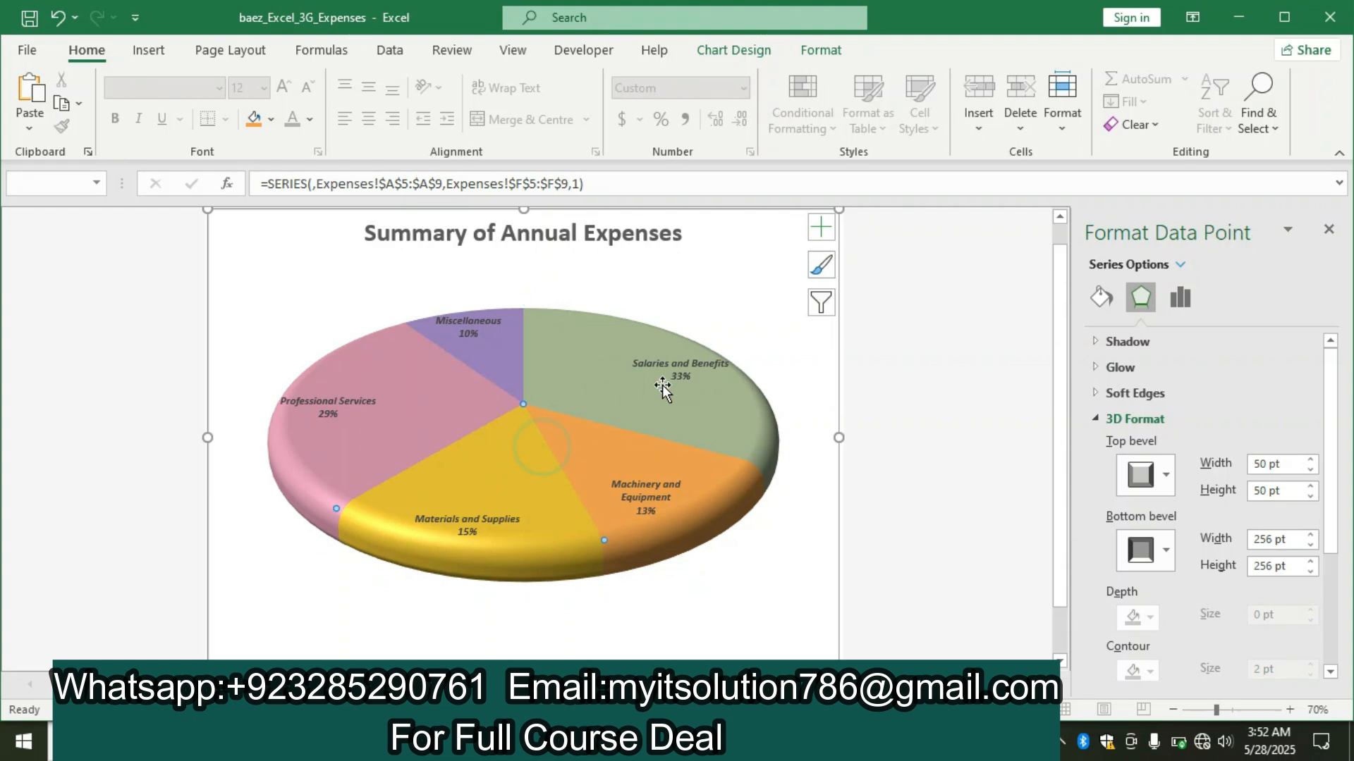
pyautogui.click(785, 301)
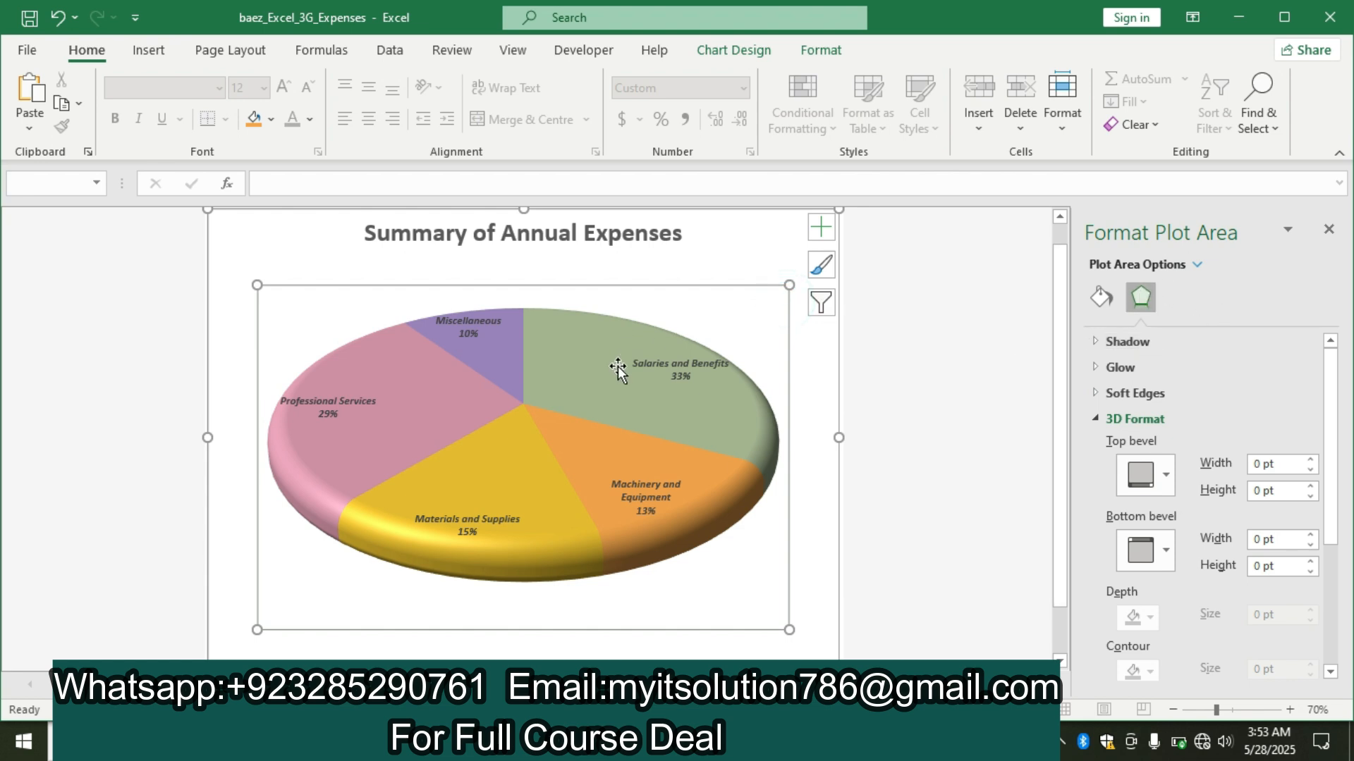
pyautogui.click(608, 386)
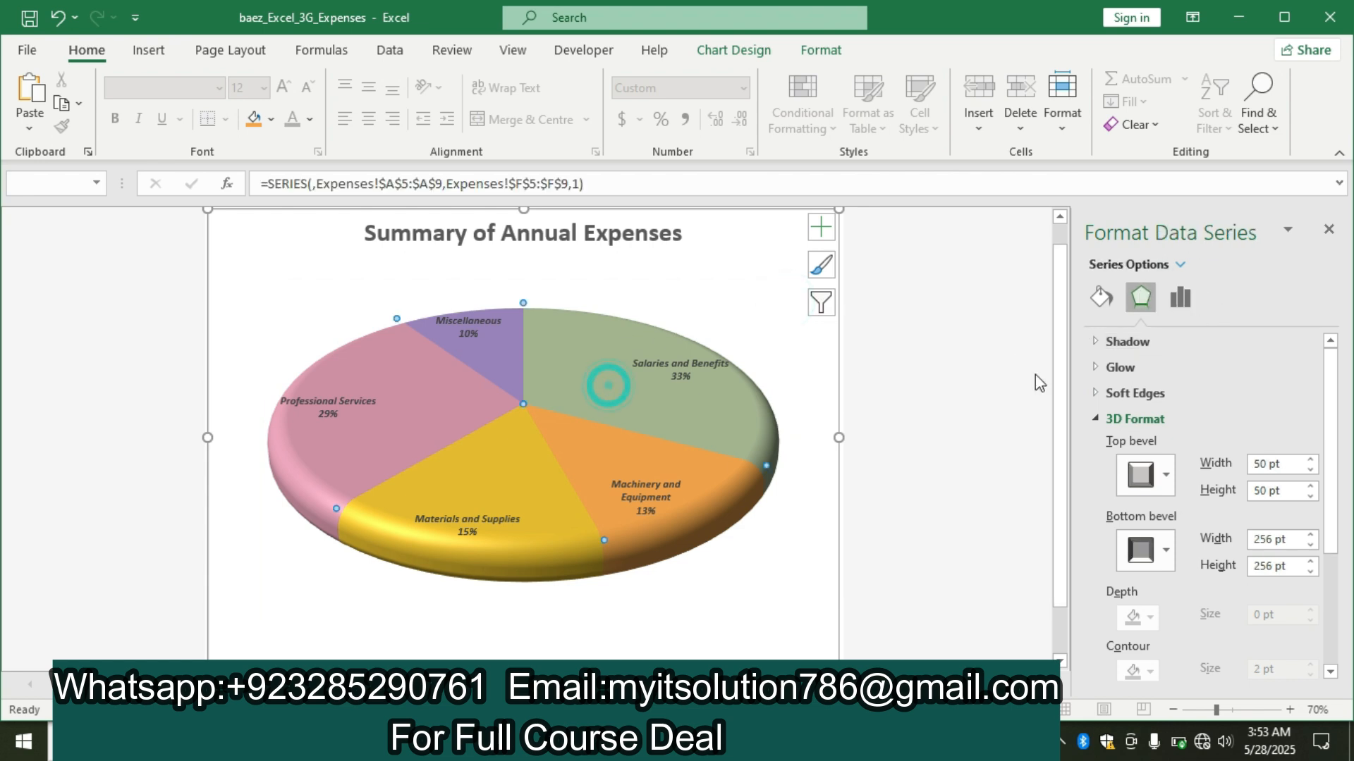
pyautogui.click(1177, 306)
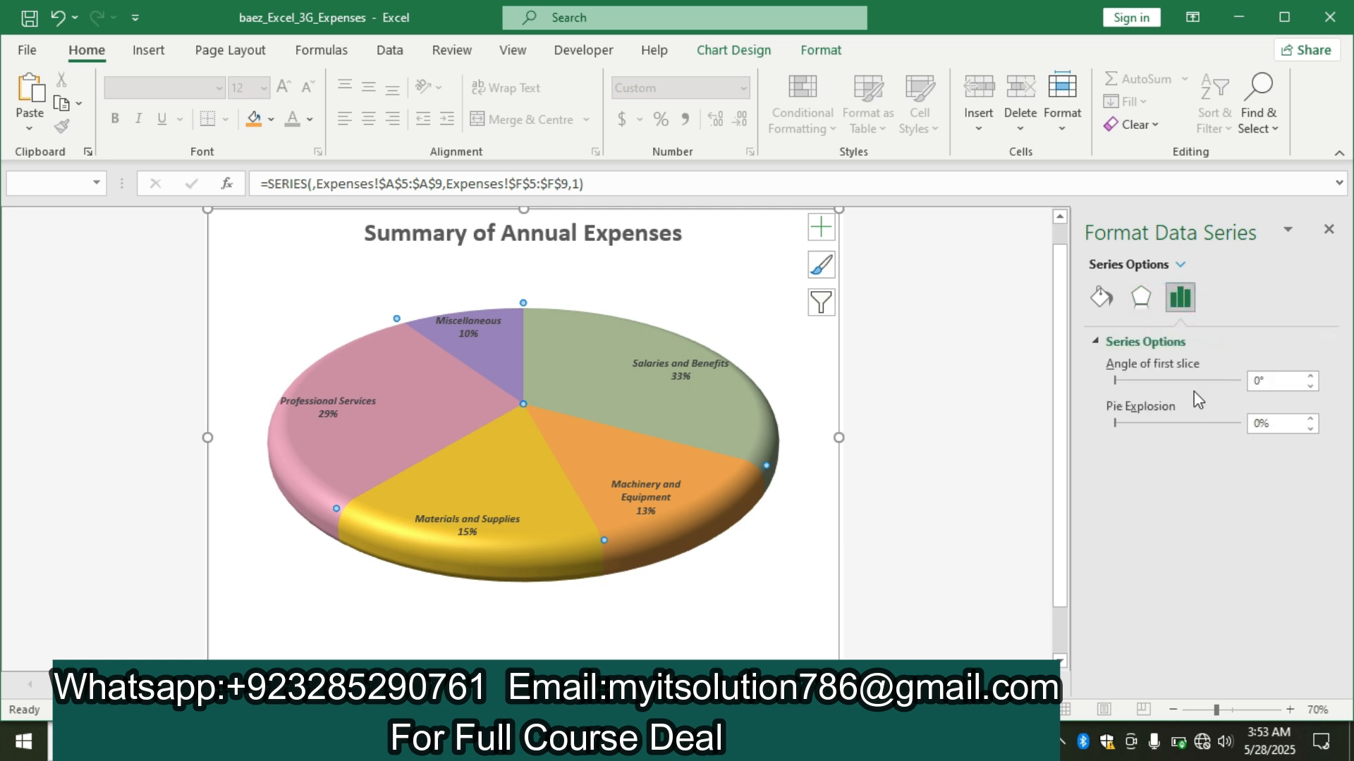
pyautogui.click(1276, 378)
pyautogui.press('BackSpace')
pyautogui.press('BackSpace')
pyautogui.write('125')
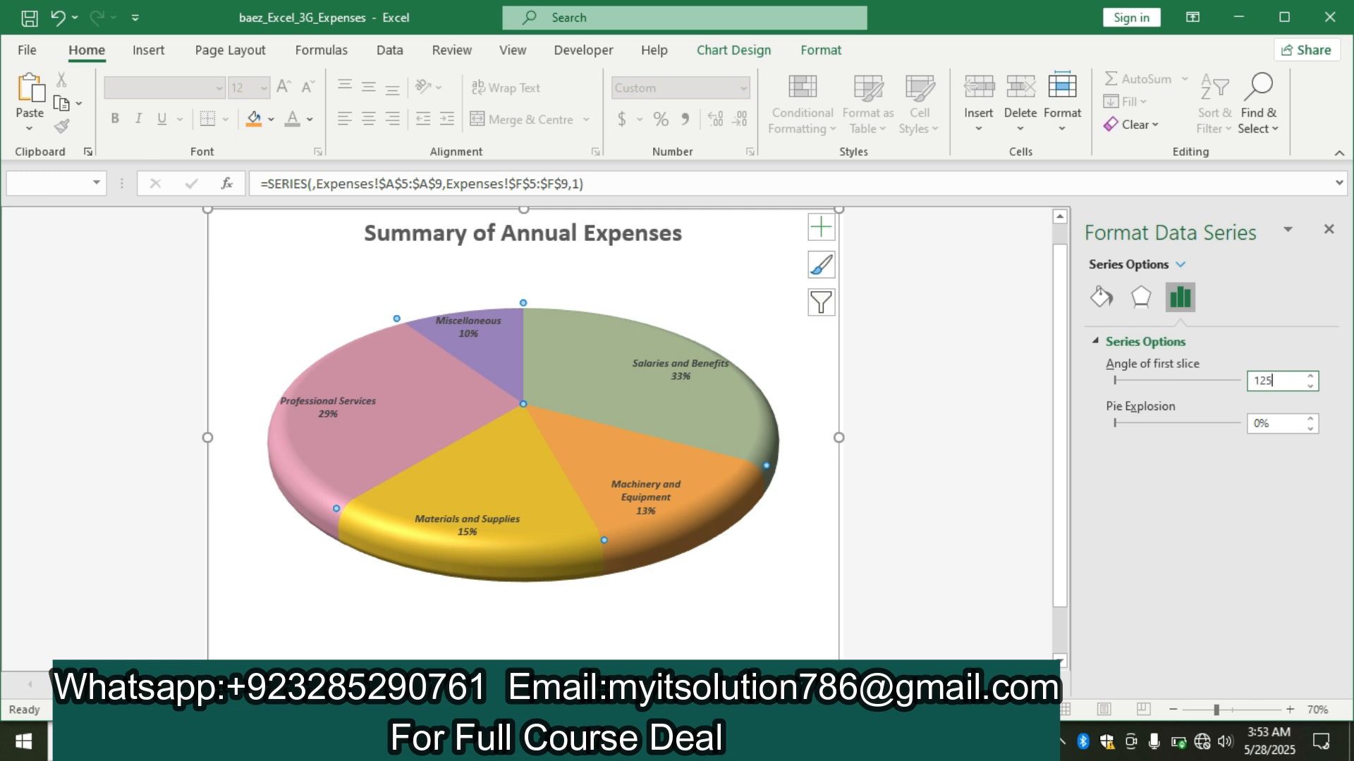
pyautogui.press('Return')
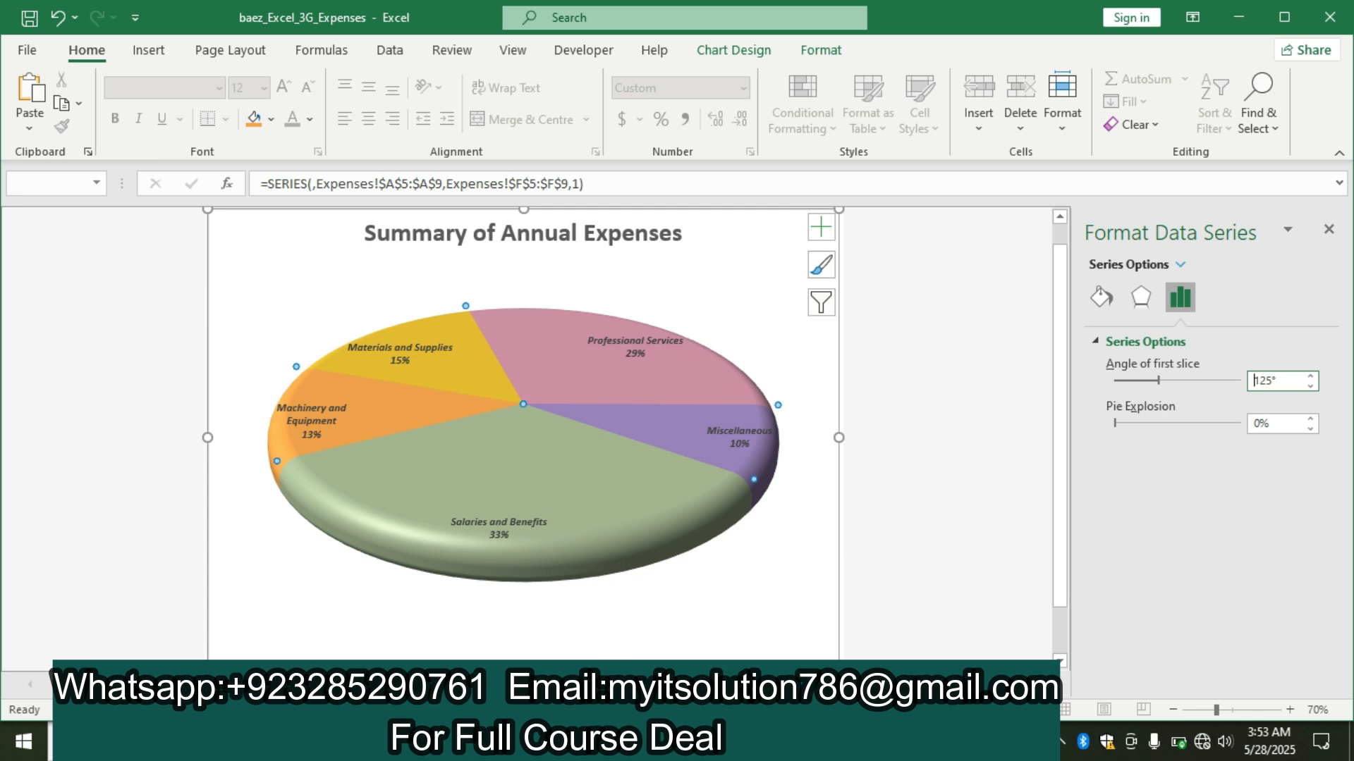
# Step: Recheck step 8 in Word, then set the point explosion of the Salaries and Benefits slice in Excel to 10%
pyautogui.click(627, 742)
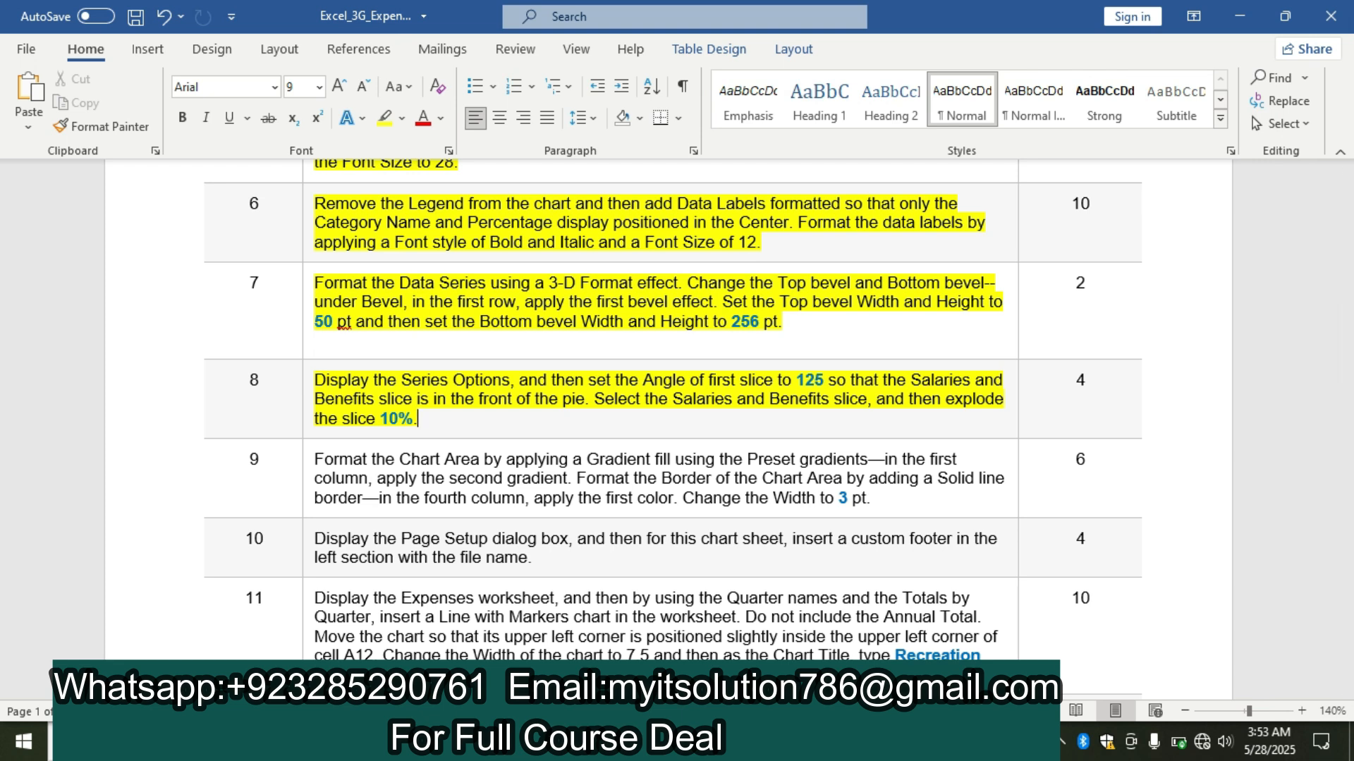
pyautogui.click(749, 741)
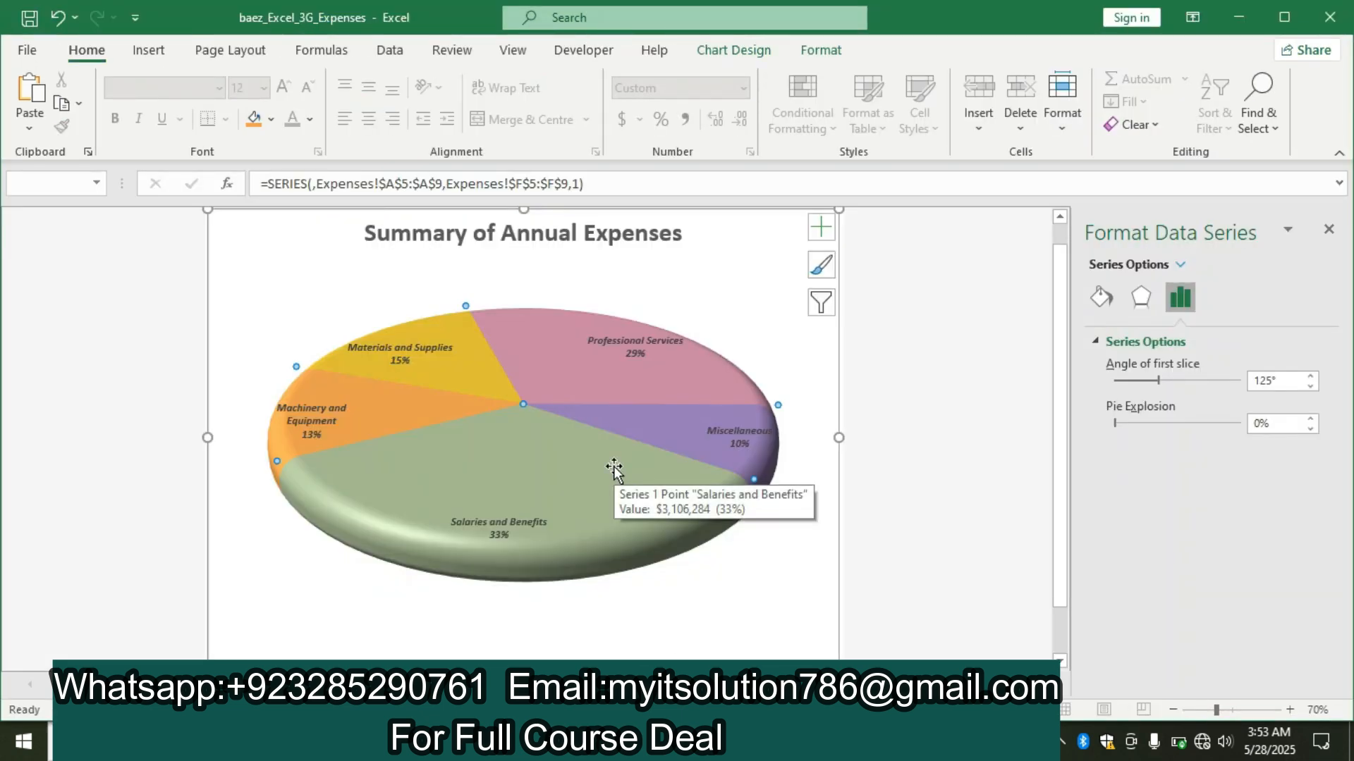
pyautogui.click(494, 485)
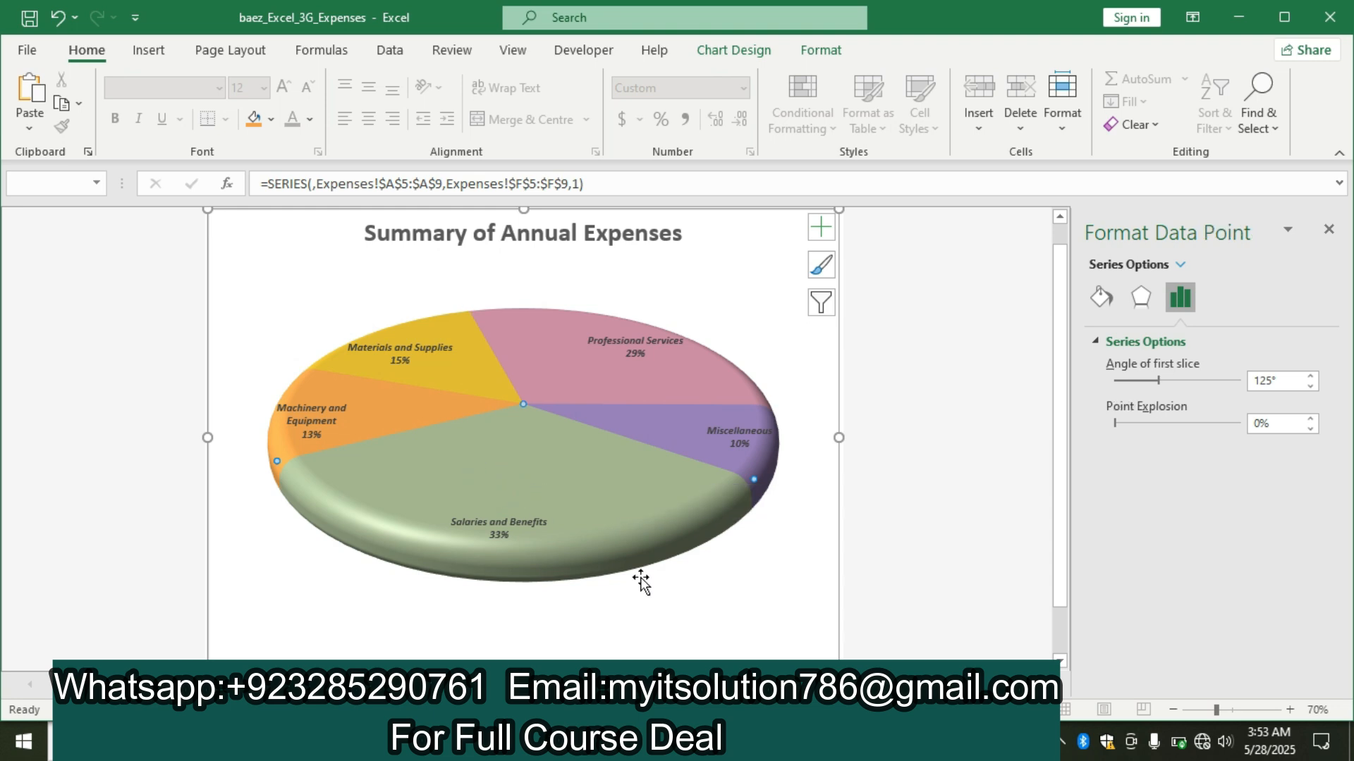
pyautogui.hotkey('alt', 'Tab')
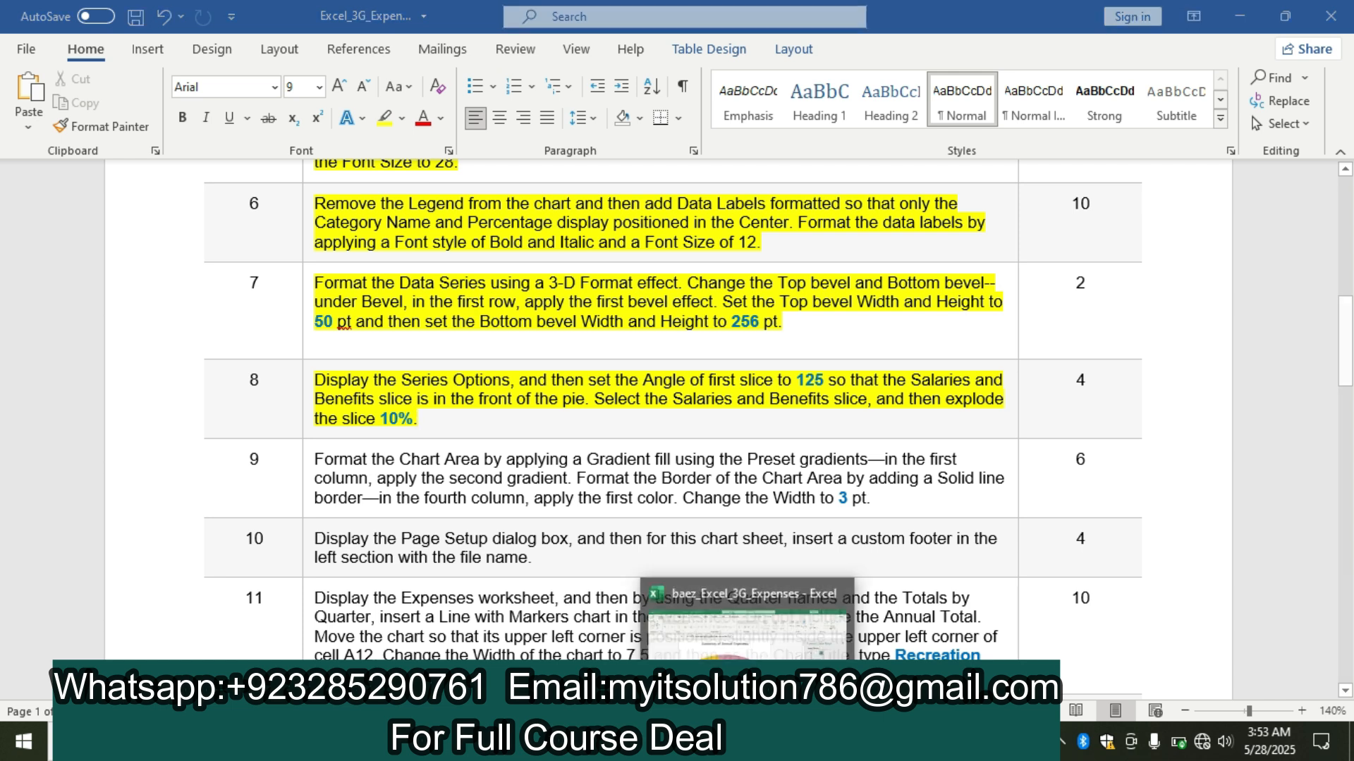
pyautogui.click(748, 742)
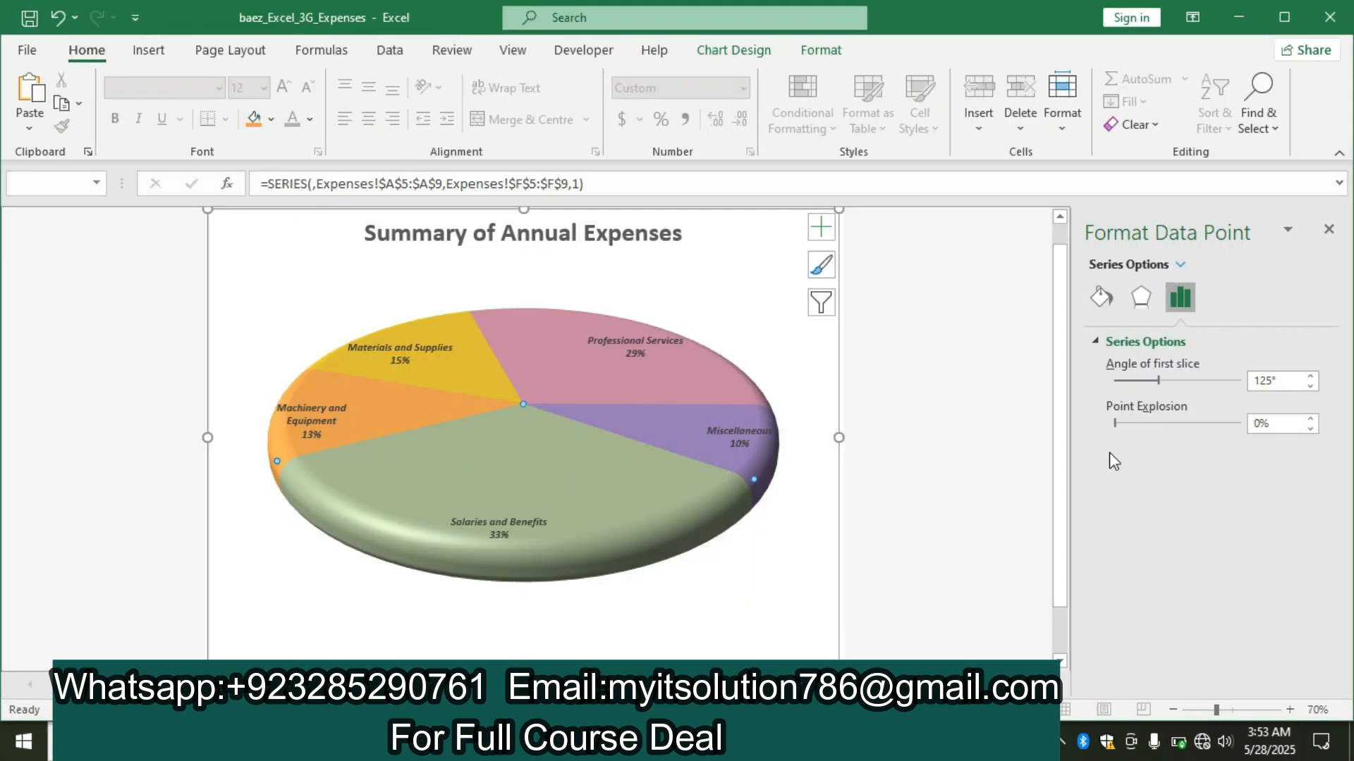
pyautogui.click(1310, 418)
pyautogui.click(1310, 419)
pyautogui.click(1309, 419)
pyautogui.click(1310, 419)
pyautogui.click(1310, 419)
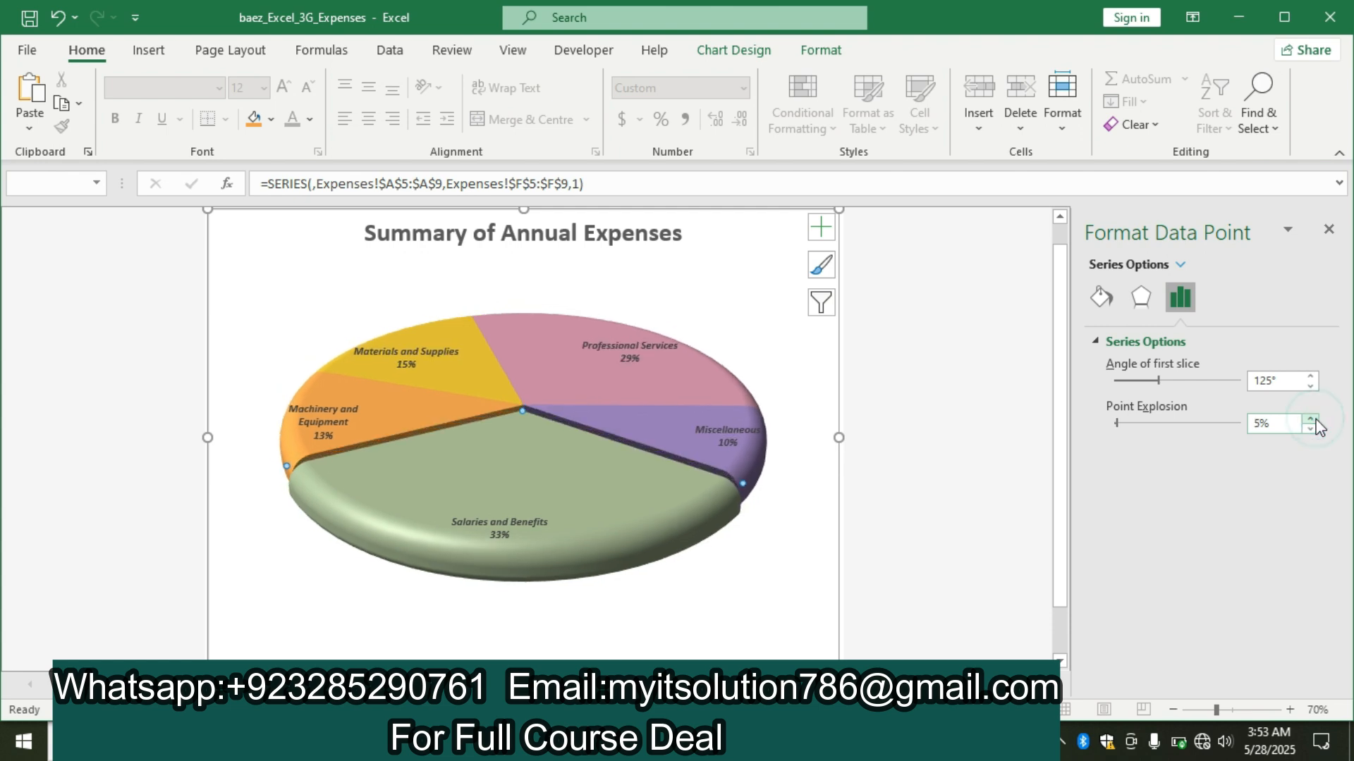
pyautogui.click(1310, 419)
pyautogui.click(1310, 419)
pyautogui.click(1309, 419)
pyautogui.click(1309, 419)
pyautogui.click(1310, 419)
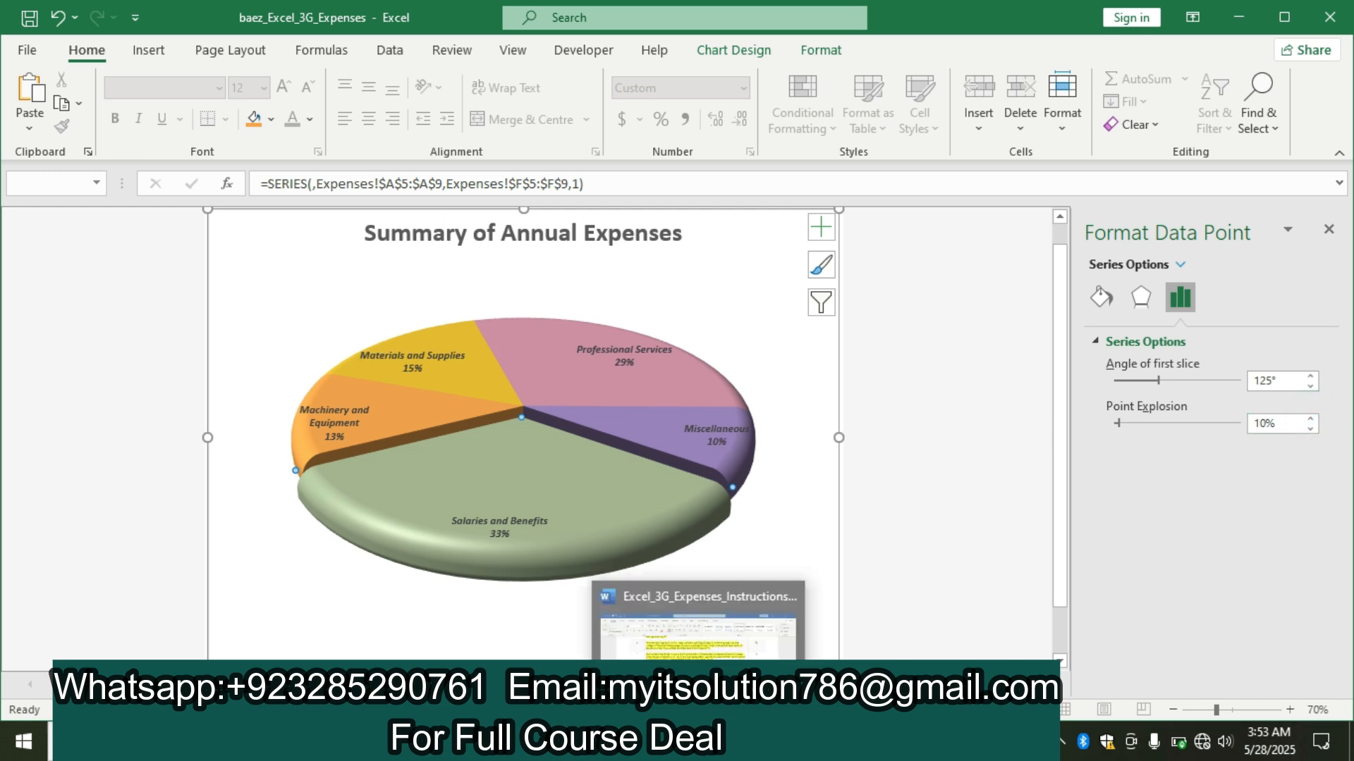
# Step: Switch to the Word instructions and highlight the step 9 text about Chart Area formatting in yellow
pyautogui.click(700, 742)
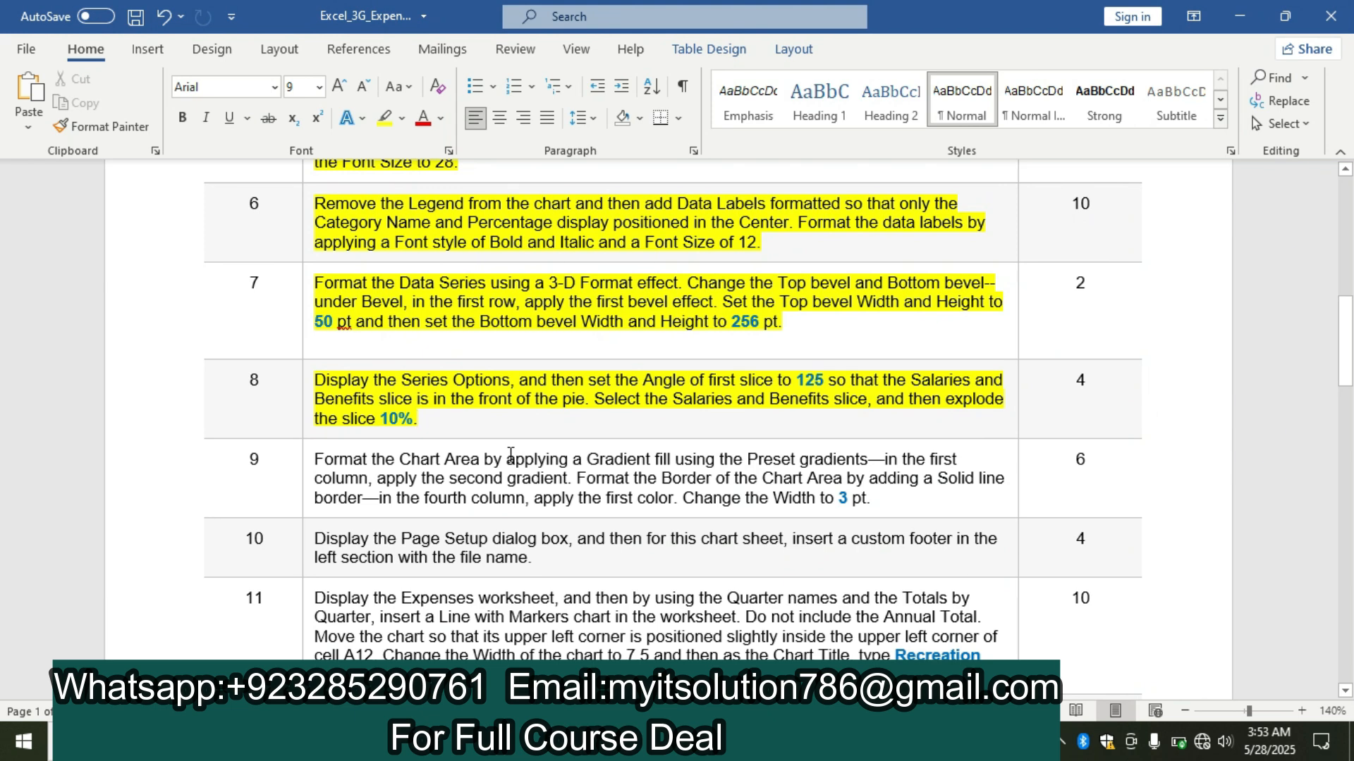
pyautogui.click(307, 470)
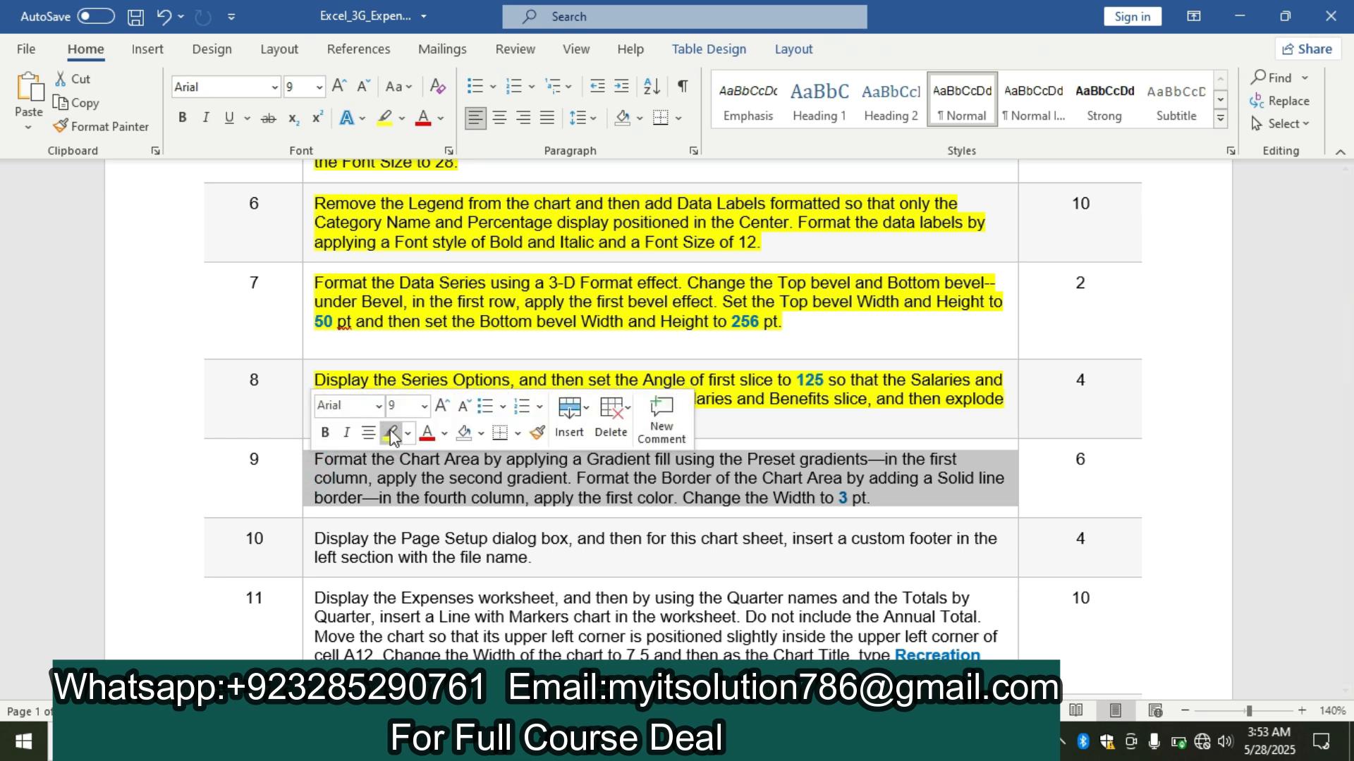
pyautogui.click(390, 432)
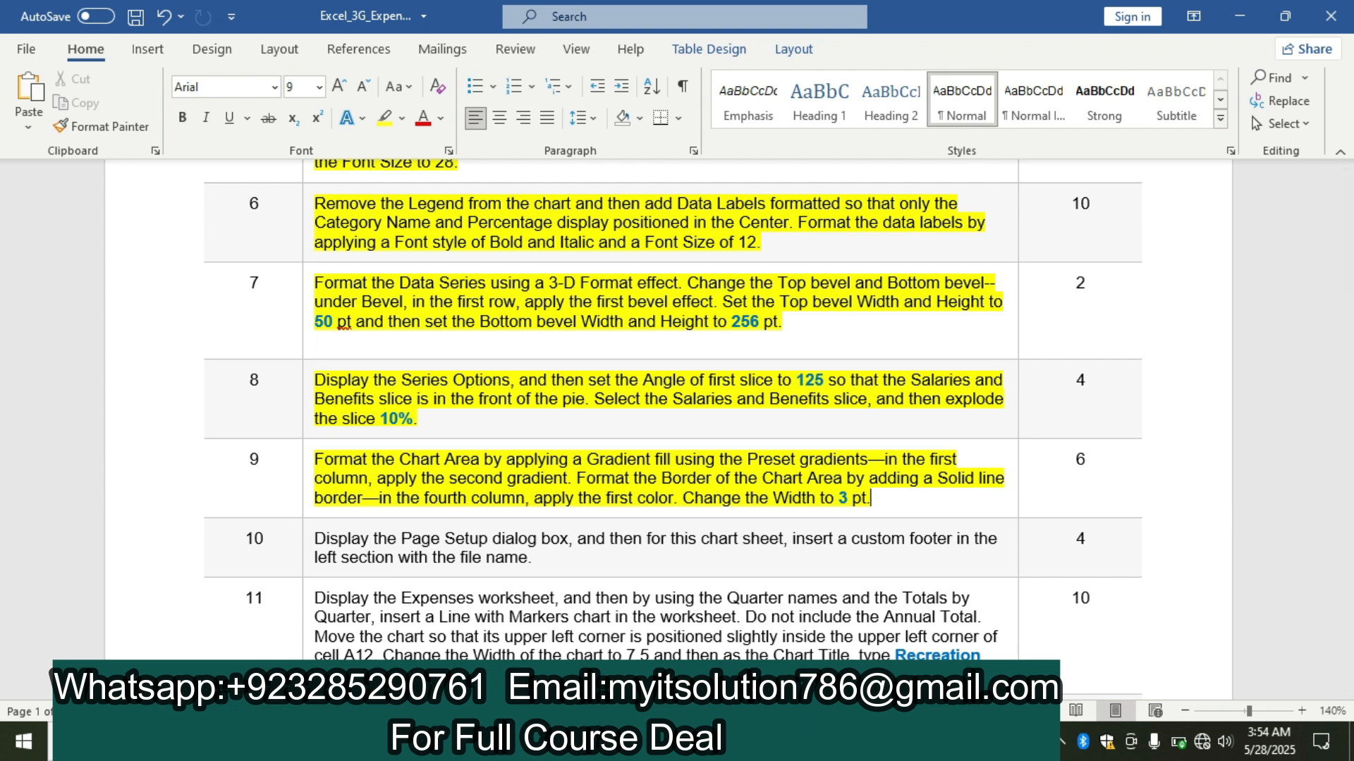
# Step: Back in Excel, select the pie chart's Chart Area and set its fill to Gradient fill, rechecking the Word instructions
pyautogui.hotkey('alt', 'Tab')
pyautogui.click(758, 274)
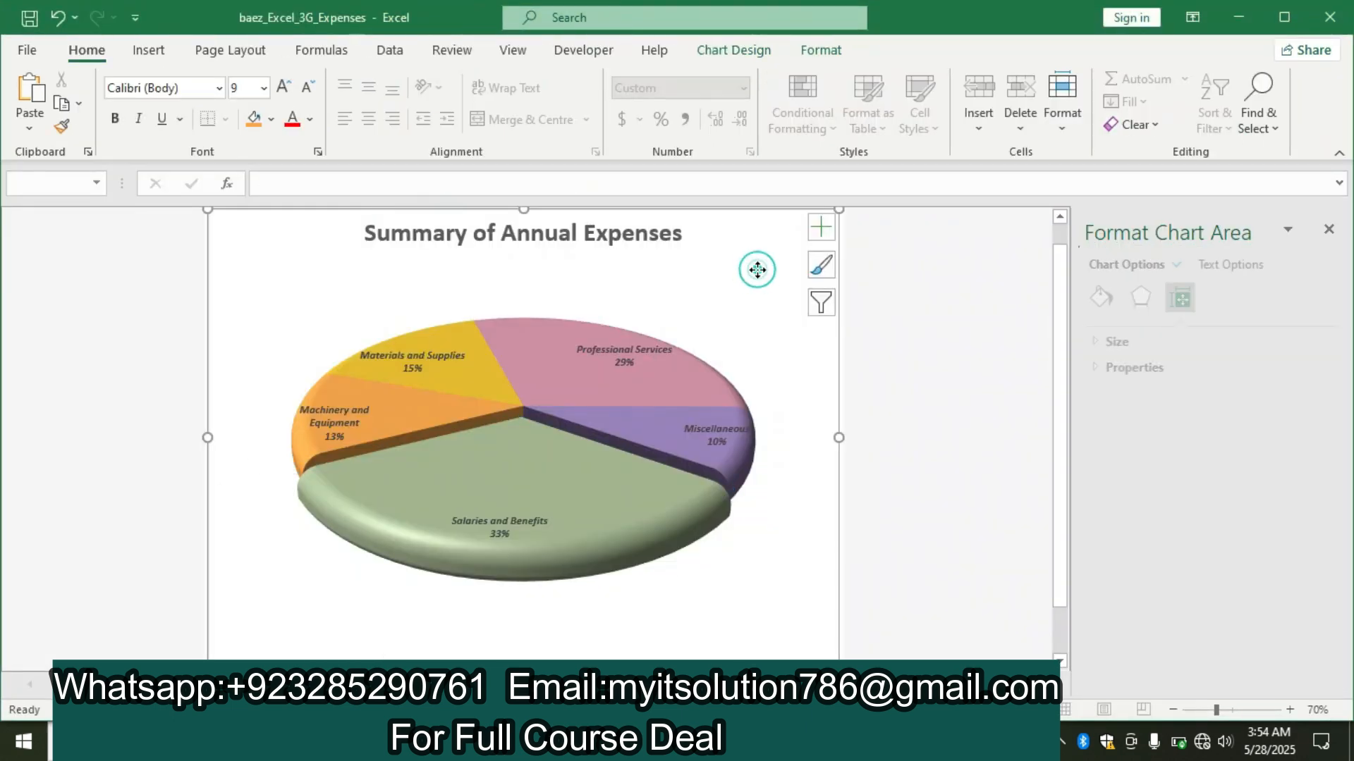
pyautogui.rightClick(754, 268)
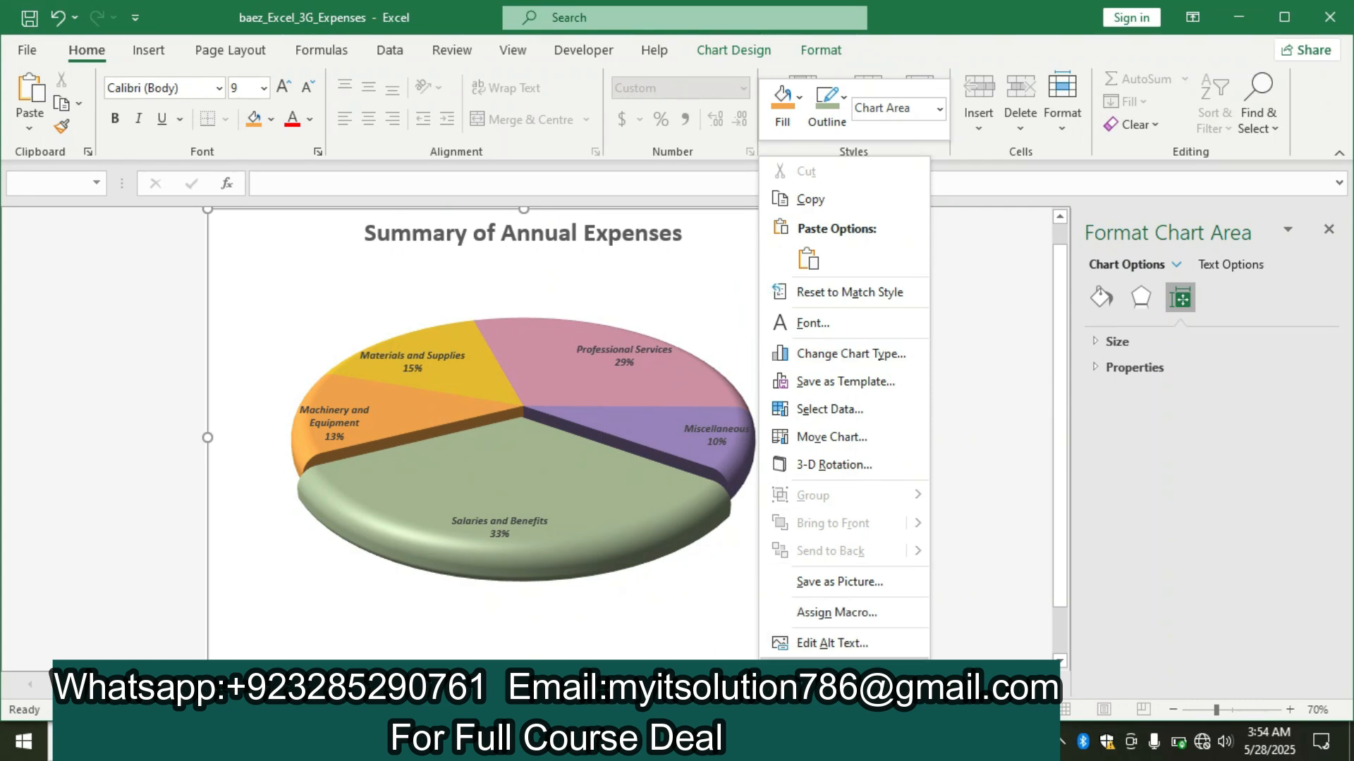
pyautogui.click(892, 670)
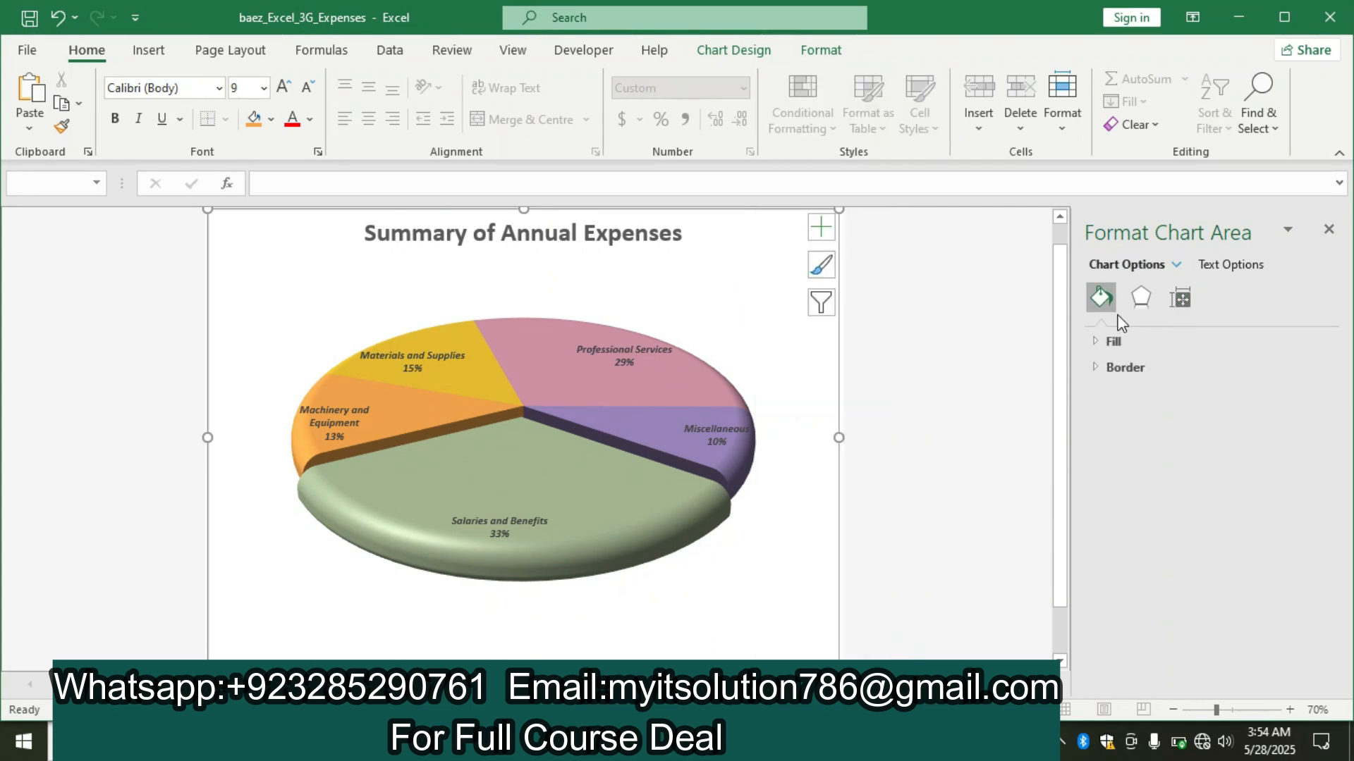
pyautogui.click(1119, 344)
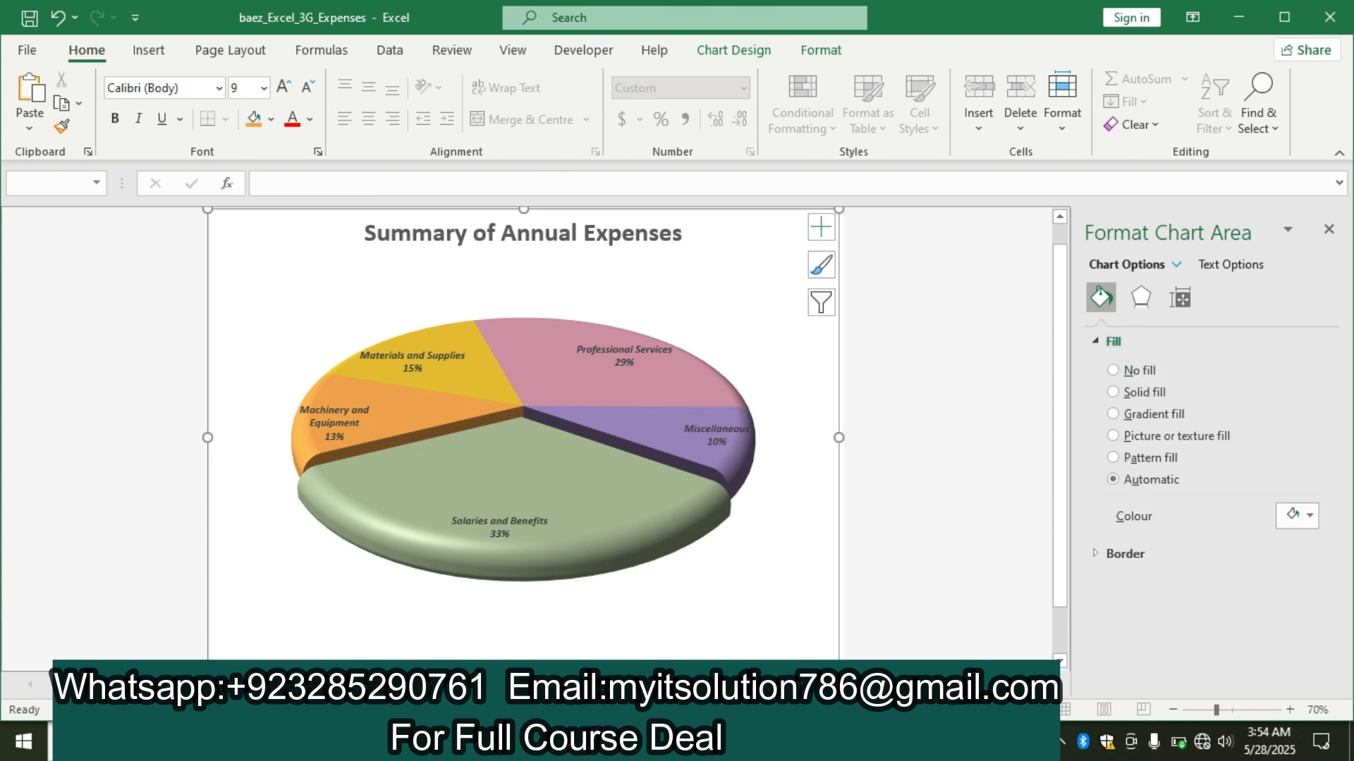
pyautogui.hotkey('alt', 'Tab')
pyautogui.hotkey('alt', 'Tab')
pyautogui.click(1113, 414)
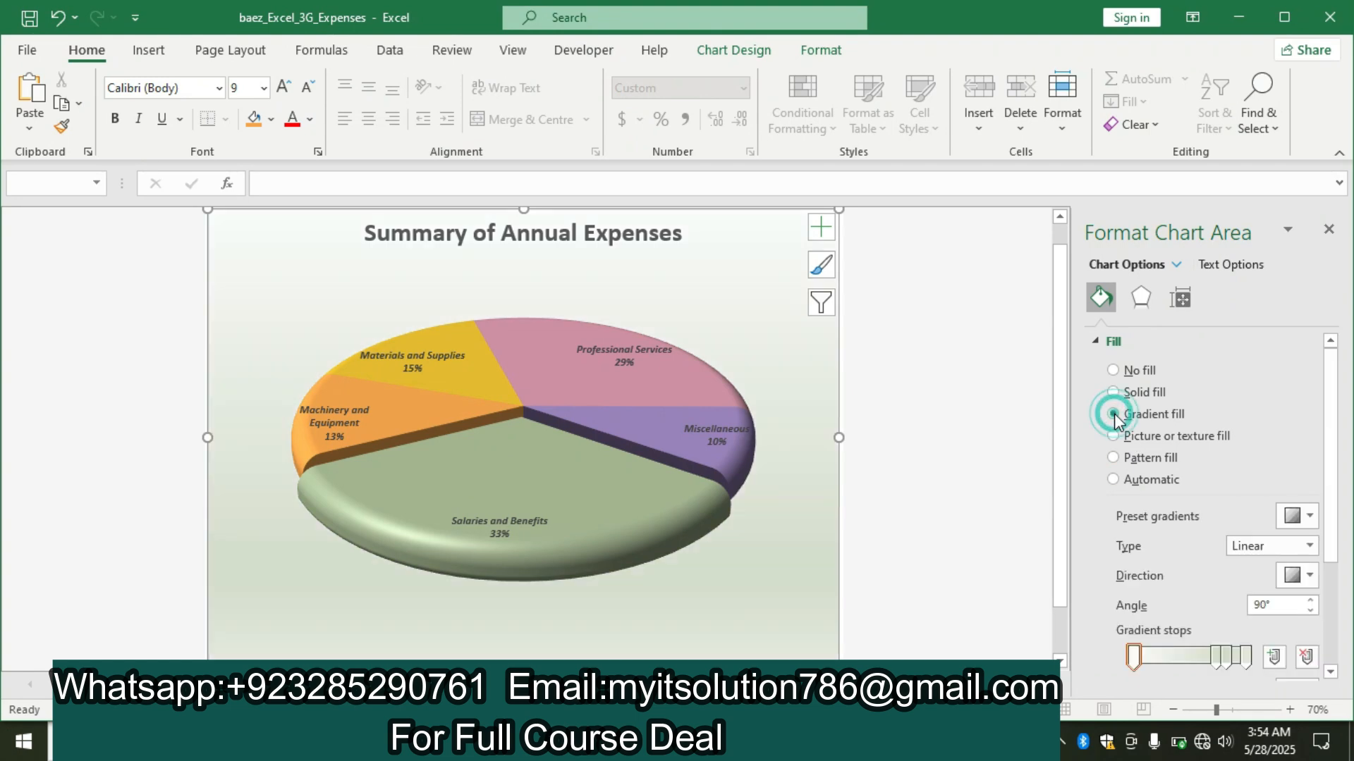
# Step: Recheck step 9 in Word, then apply the second preset gradient of the first column to the Chart Area in Excel
pyautogui.click(1309, 519)
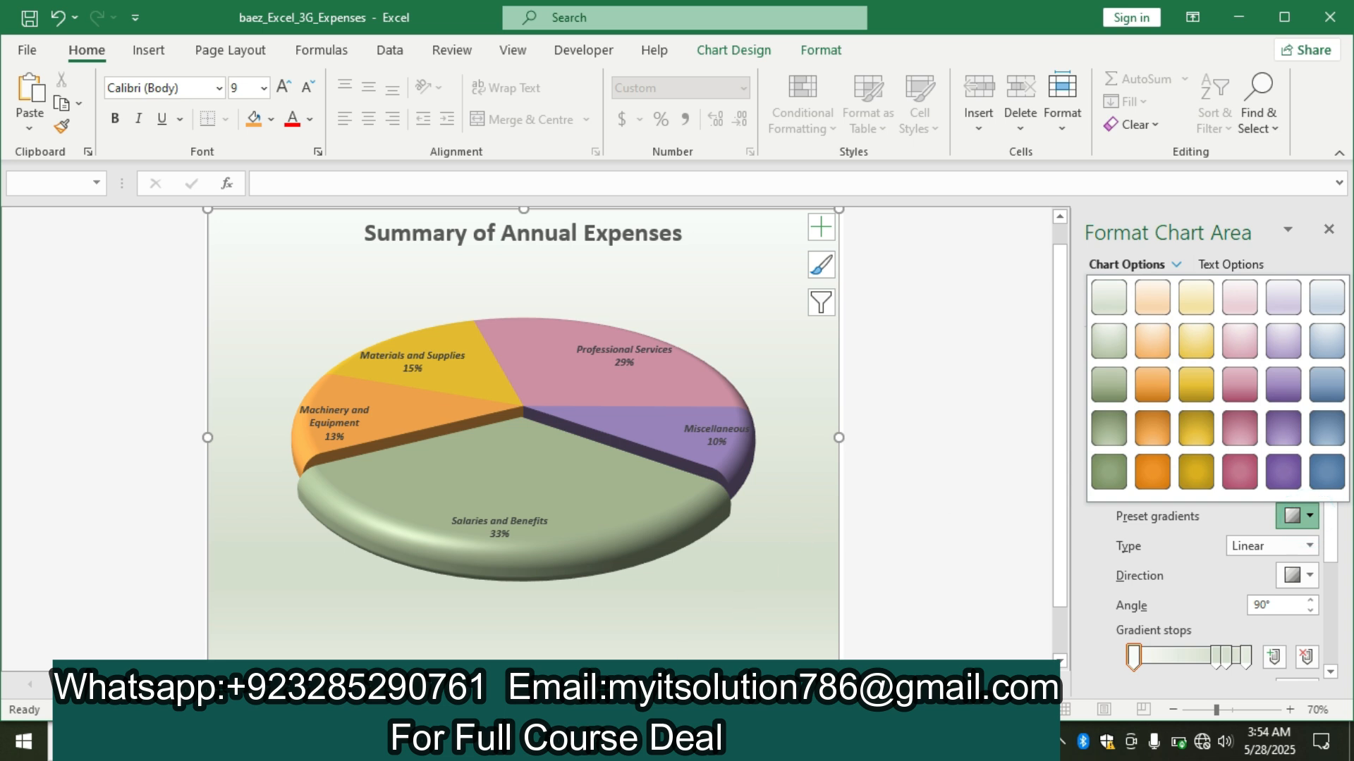
pyautogui.click(700, 741)
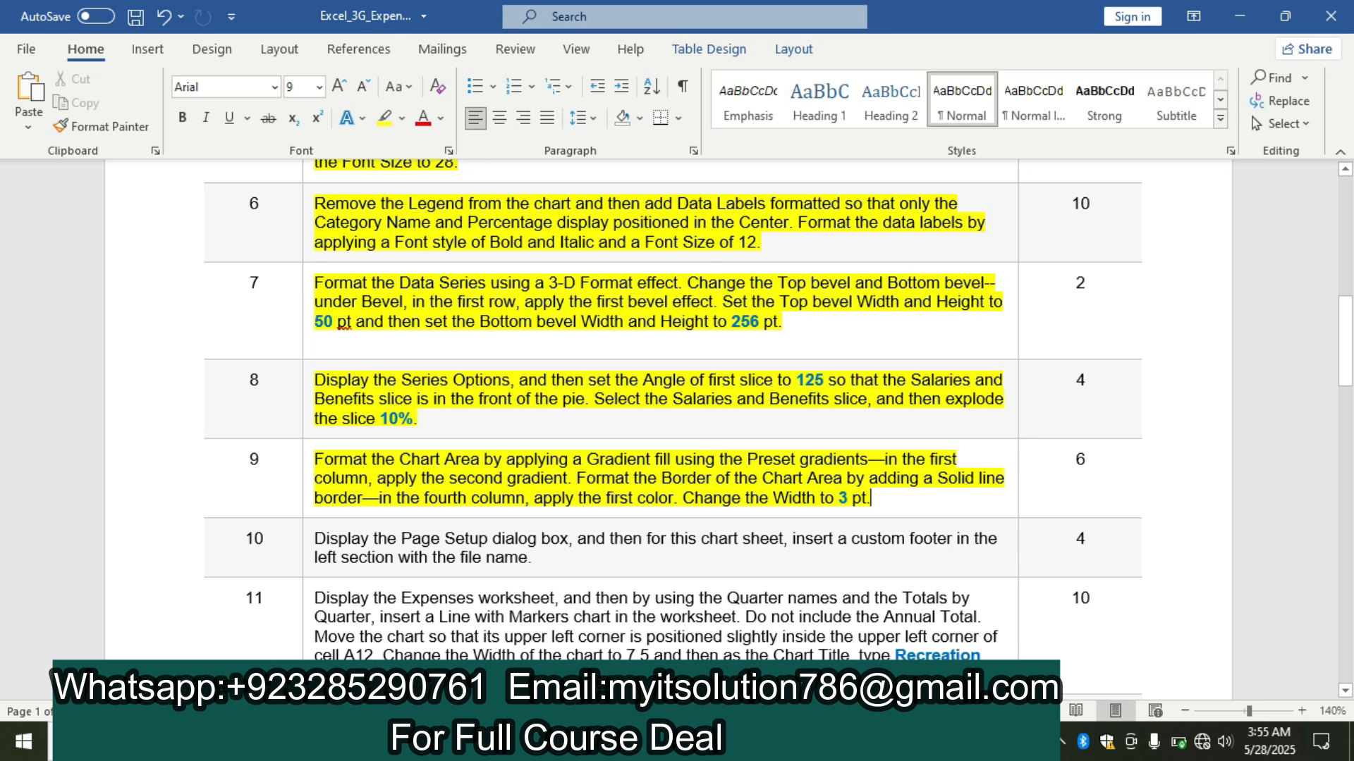
pyautogui.click(749, 742)
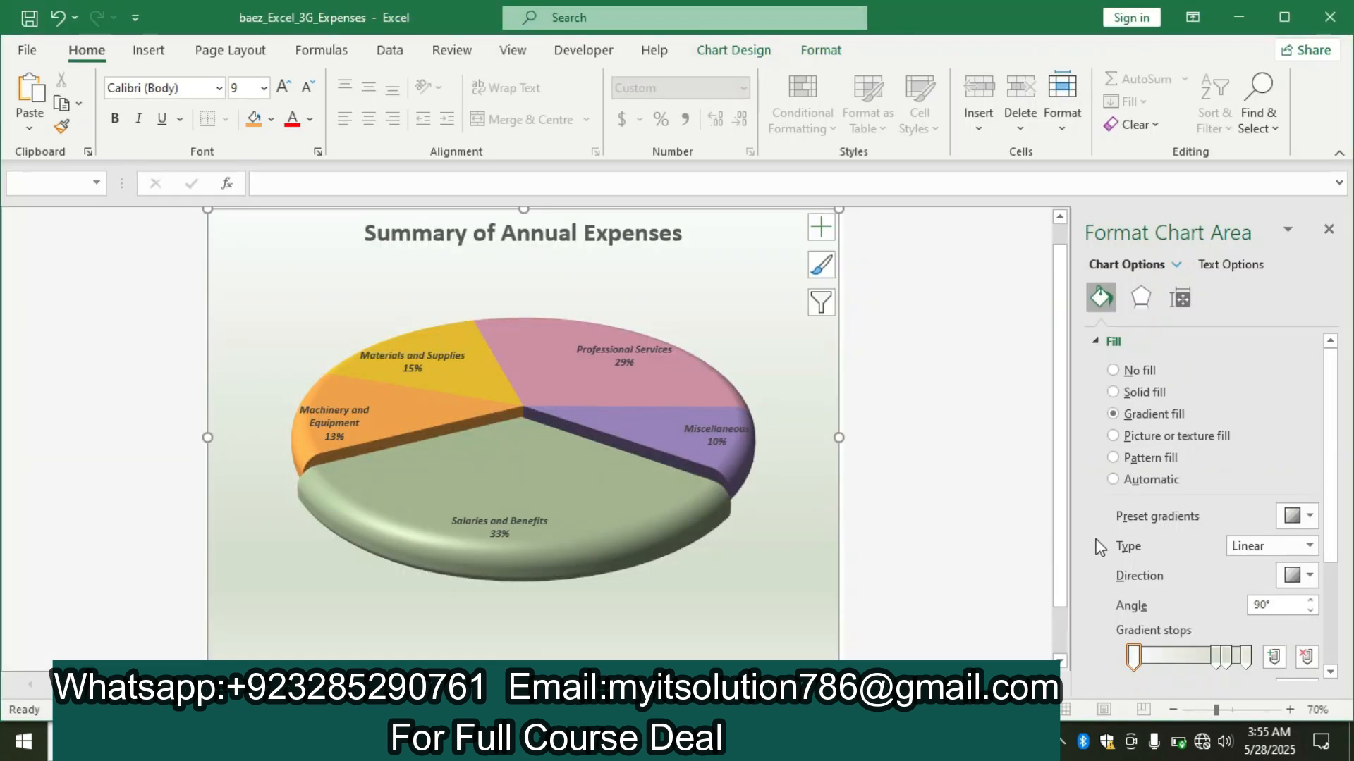
pyautogui.click(1310, 516)
pyautogui.click(1106, 337)
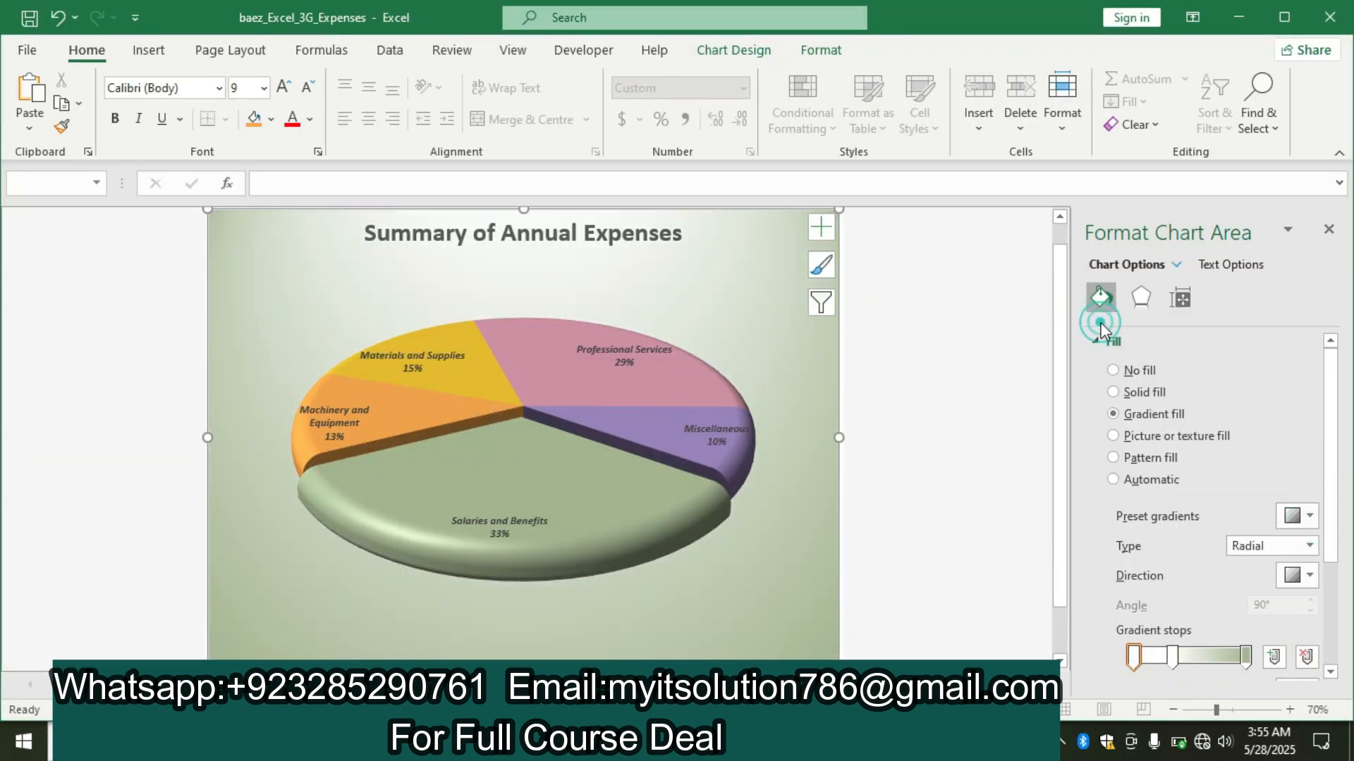
# Step: Recheck the border requirements in Word, then set the Chart Area's border in Excel to Solid line
pyautogui.hotkey('alt', 'Tab')
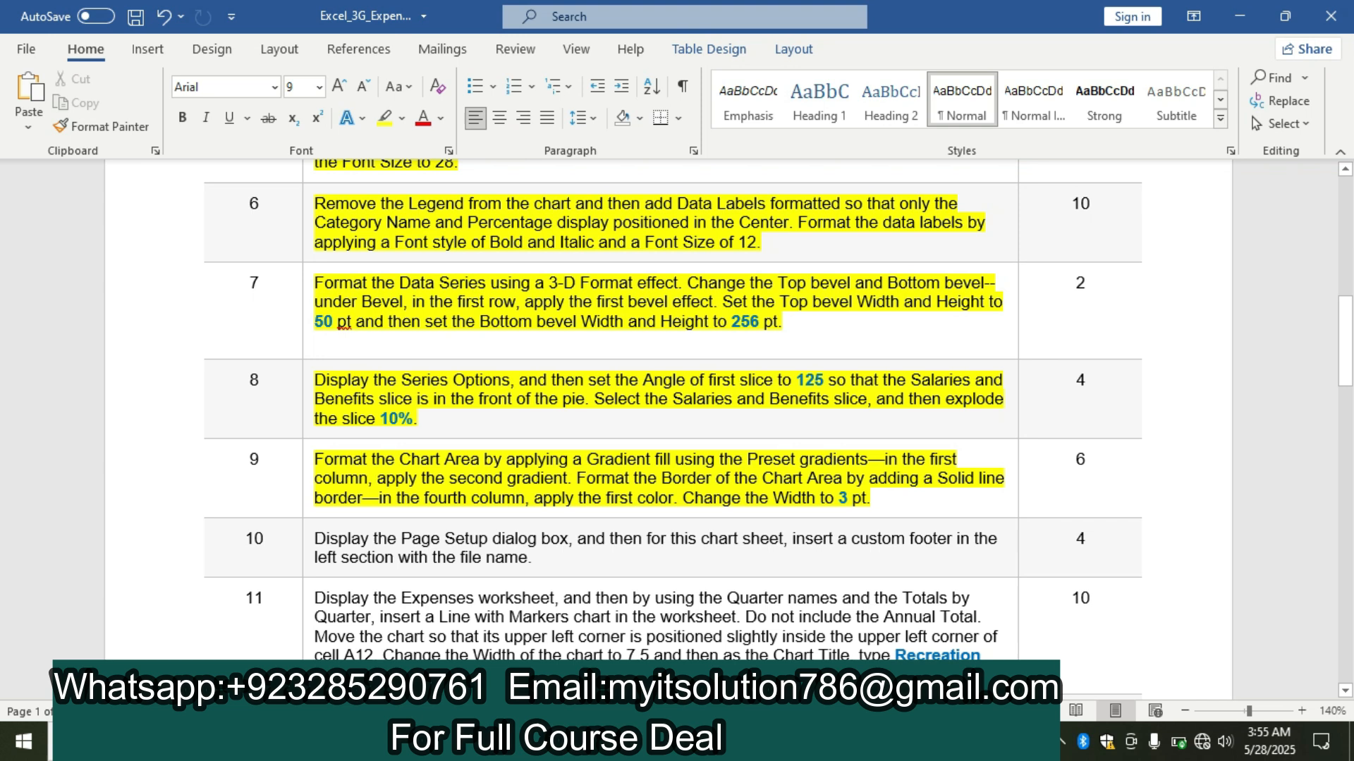
pyautogui.hotkey('alt', 'Tab')
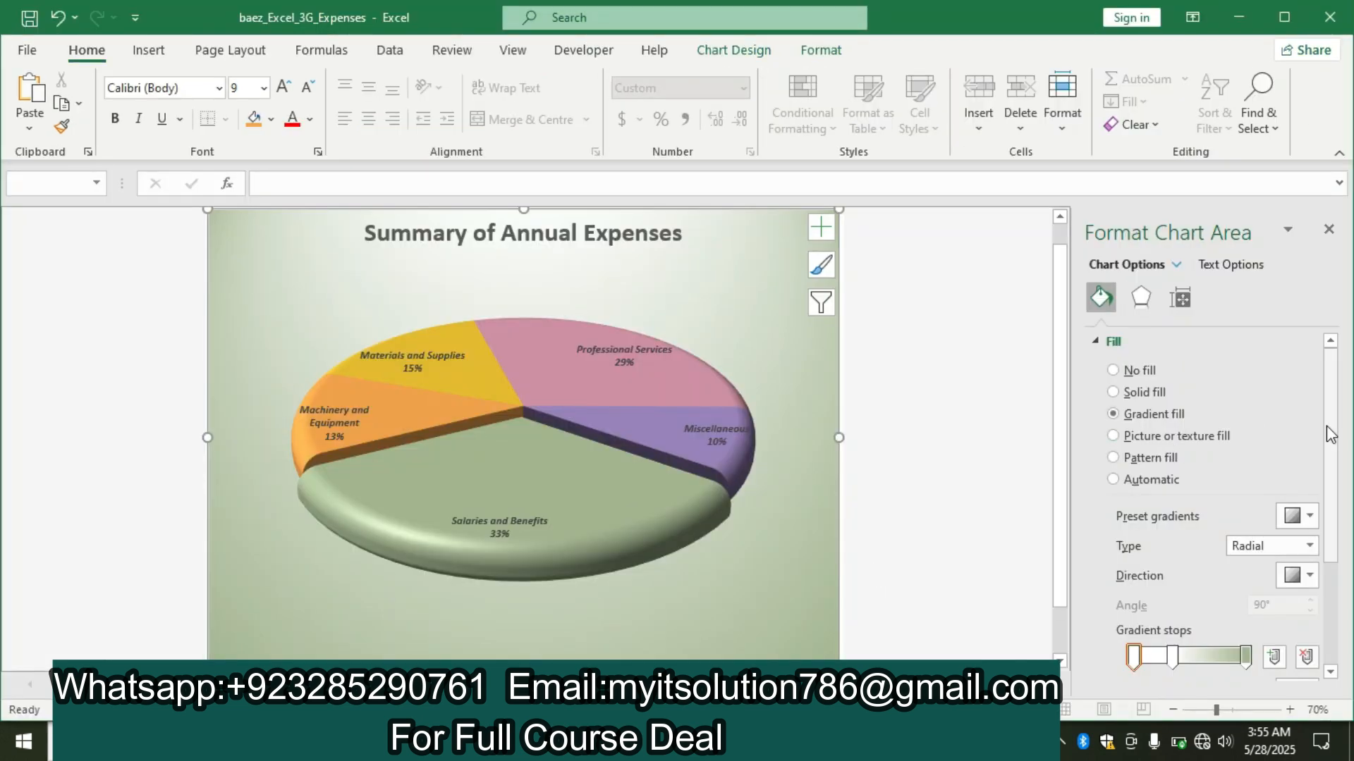
pyautogui.click(1104, 341)
pyautogui.click(1121, 371)
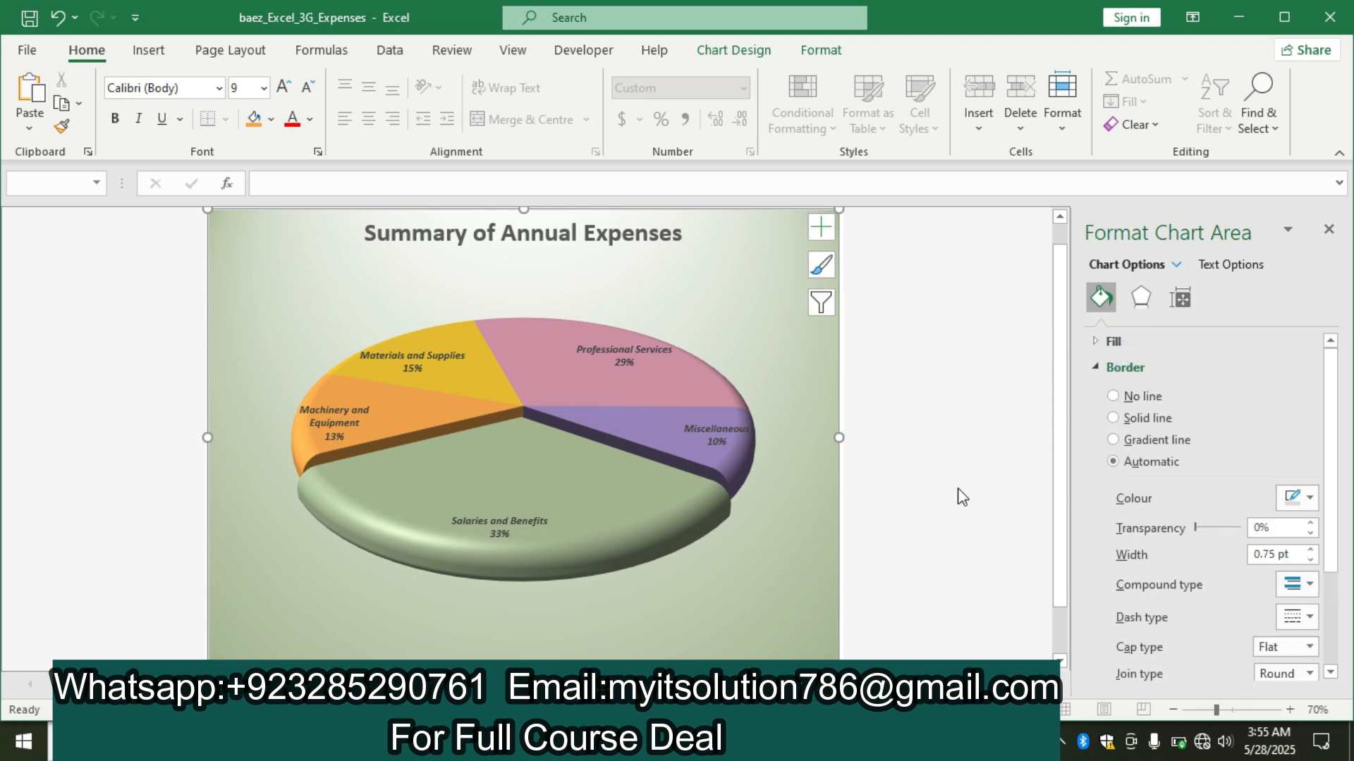
pyautogui.hotkey('alt', 'Tab')
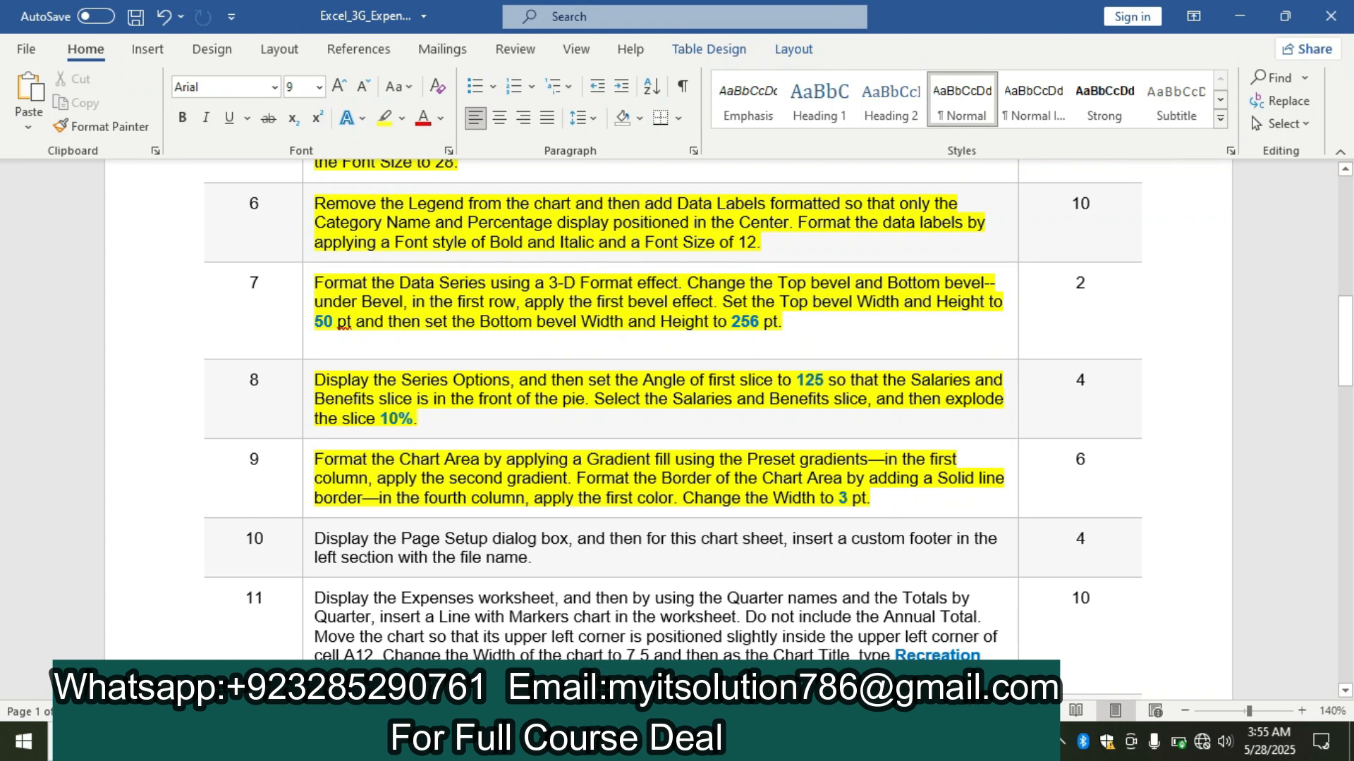
pyautogui.hotkey('alt', 'Tab')
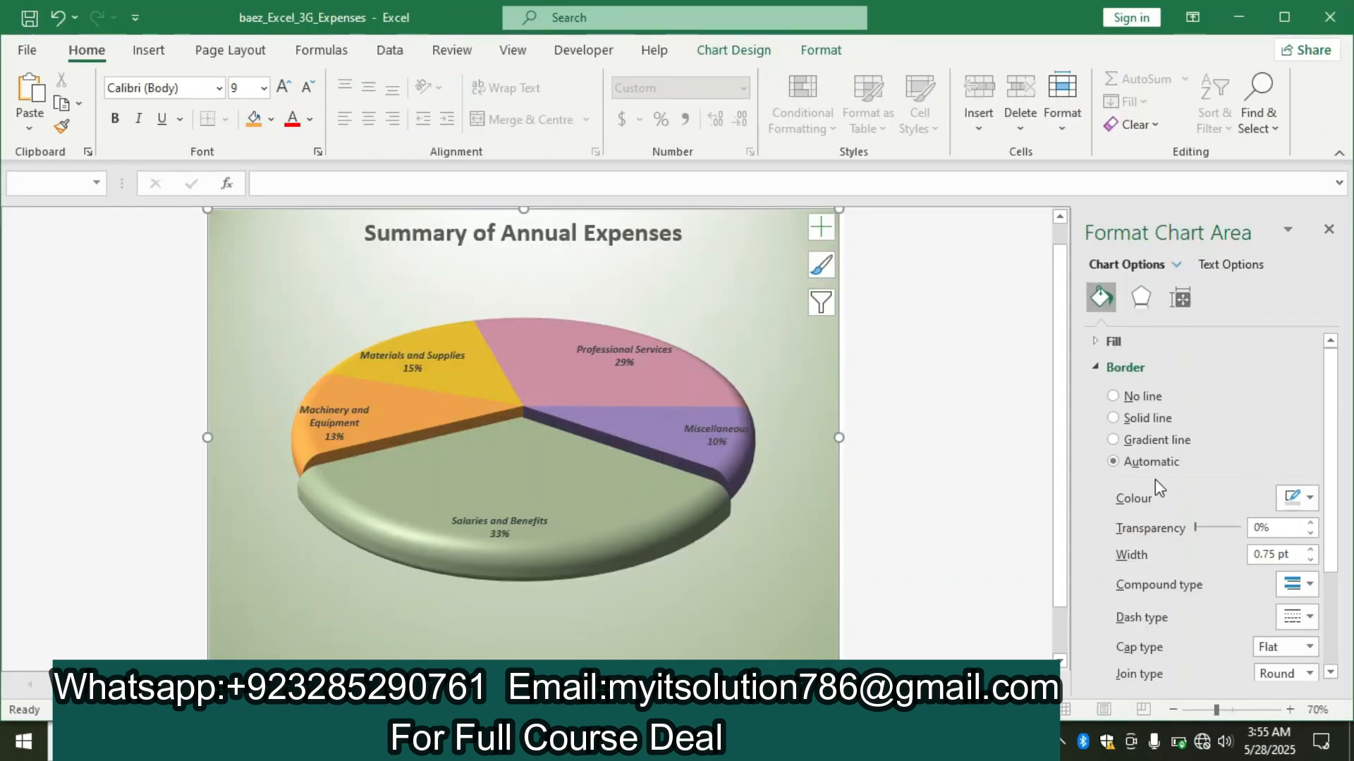
pyautogui.click(1113, 418)
# Step: Recheck the border colour in Word, then apply the first theme colour of the fourth column to the Chart Area border in Excel
pyautogui.click(1315, 505)
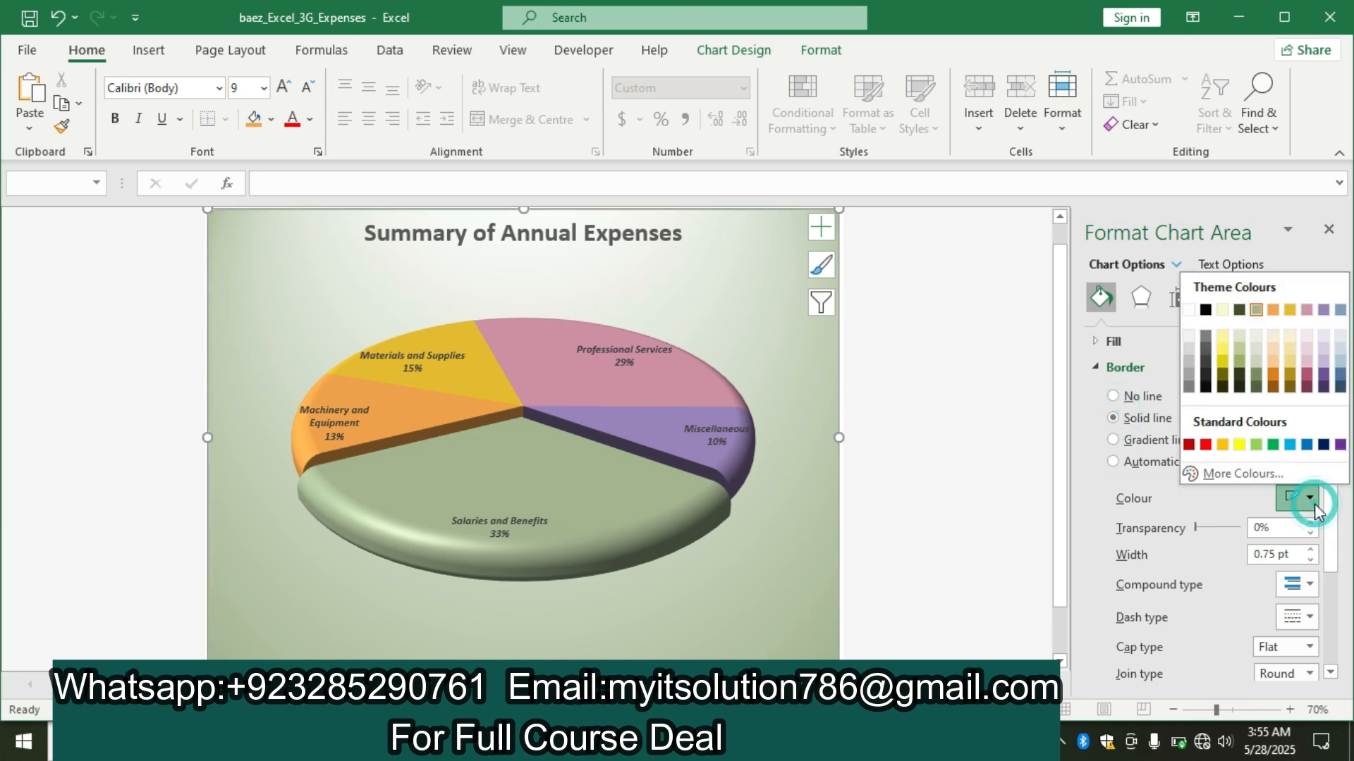
pyautogui.hotkey('alt', 'Tab')
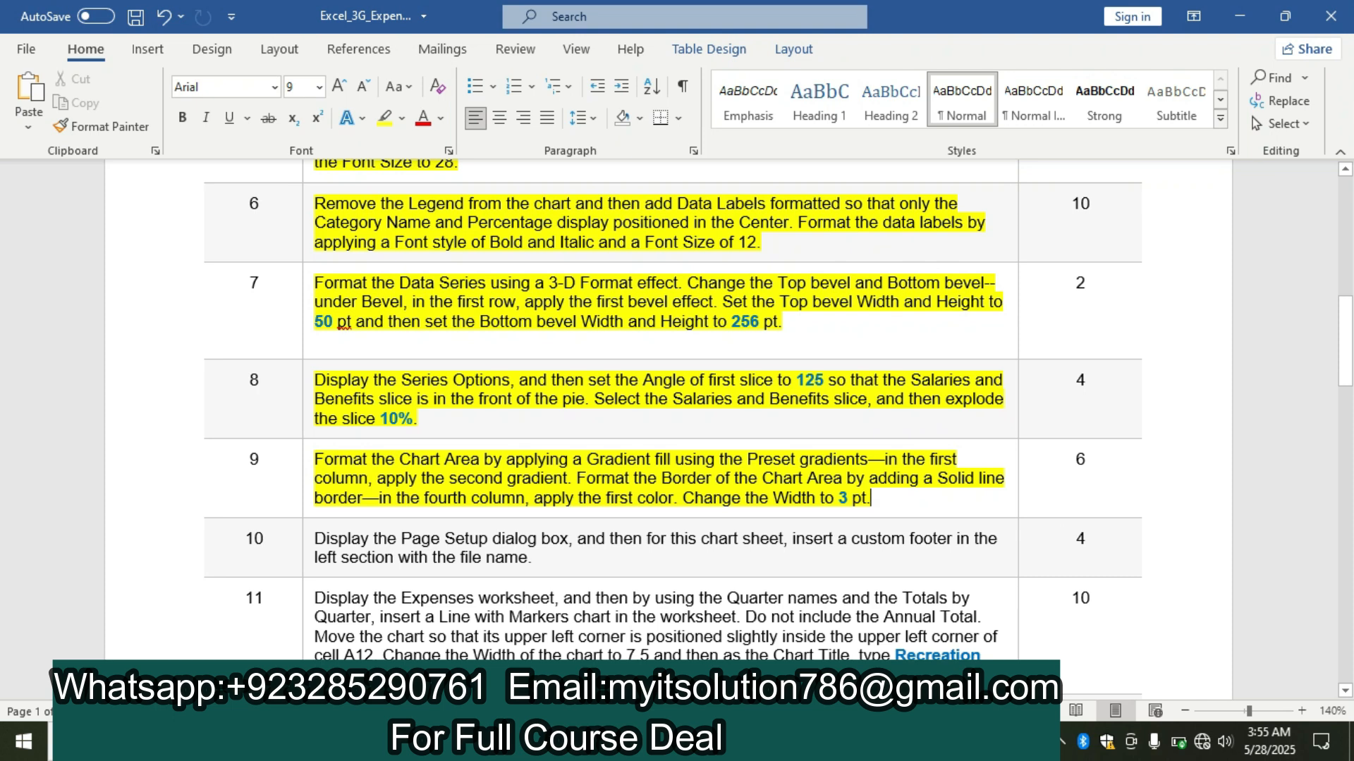
pyautogui.hotkey('alt', 'Tab')
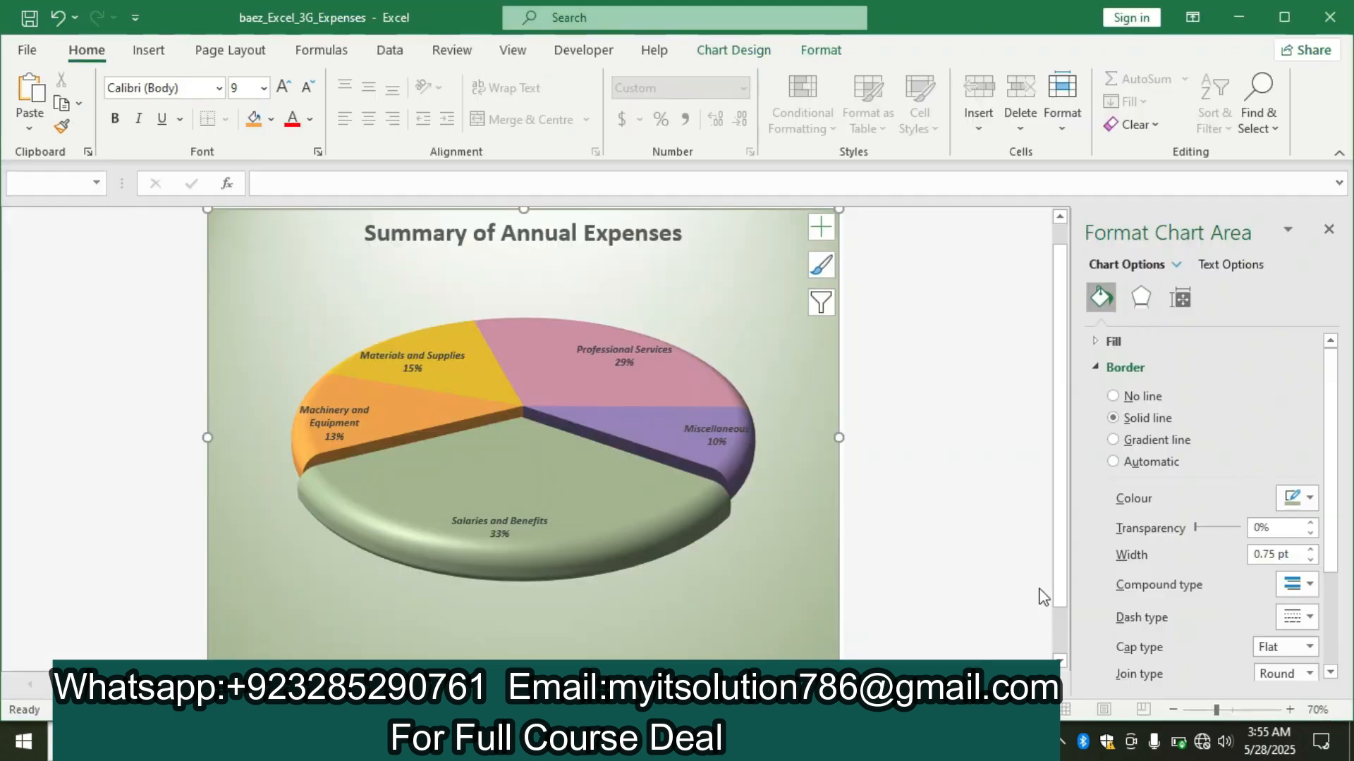
pyautogui.click(1309, 502)
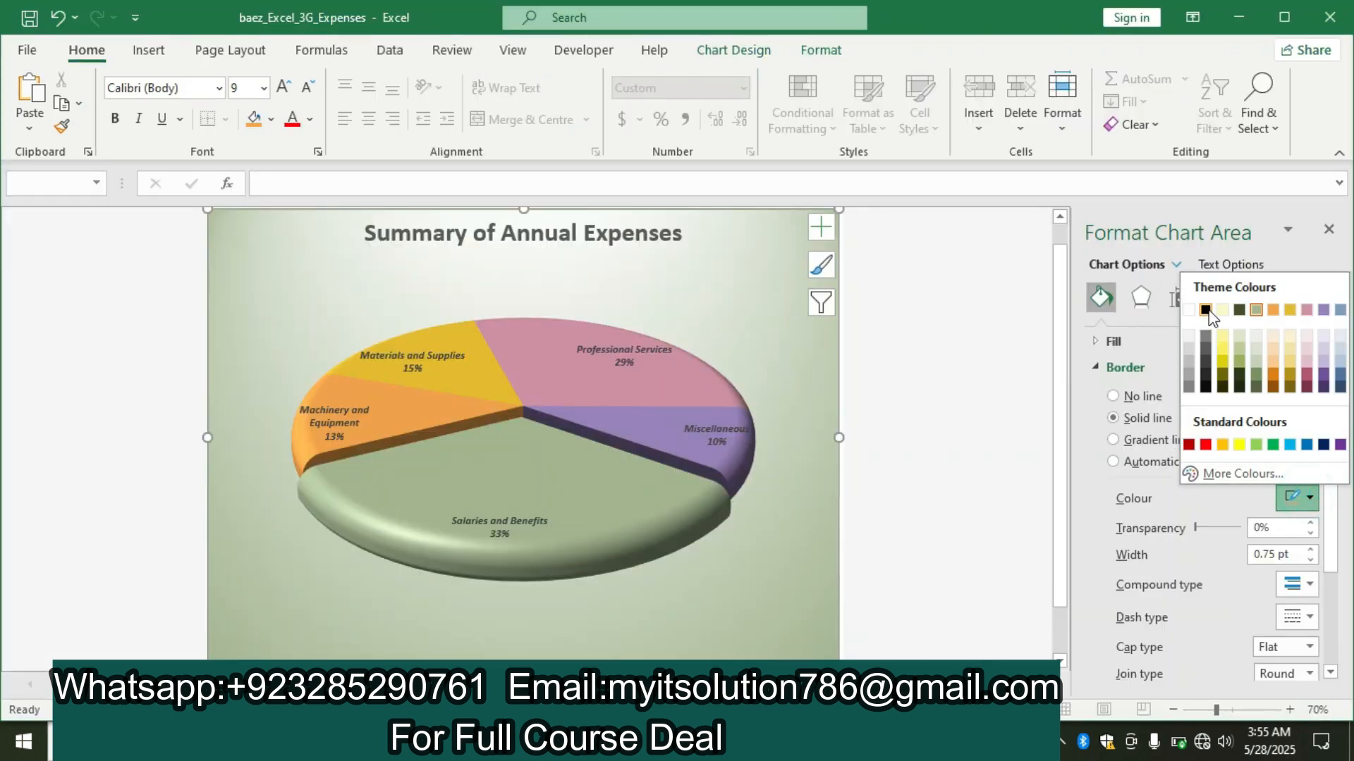
pyautogui.click(1238, 310)
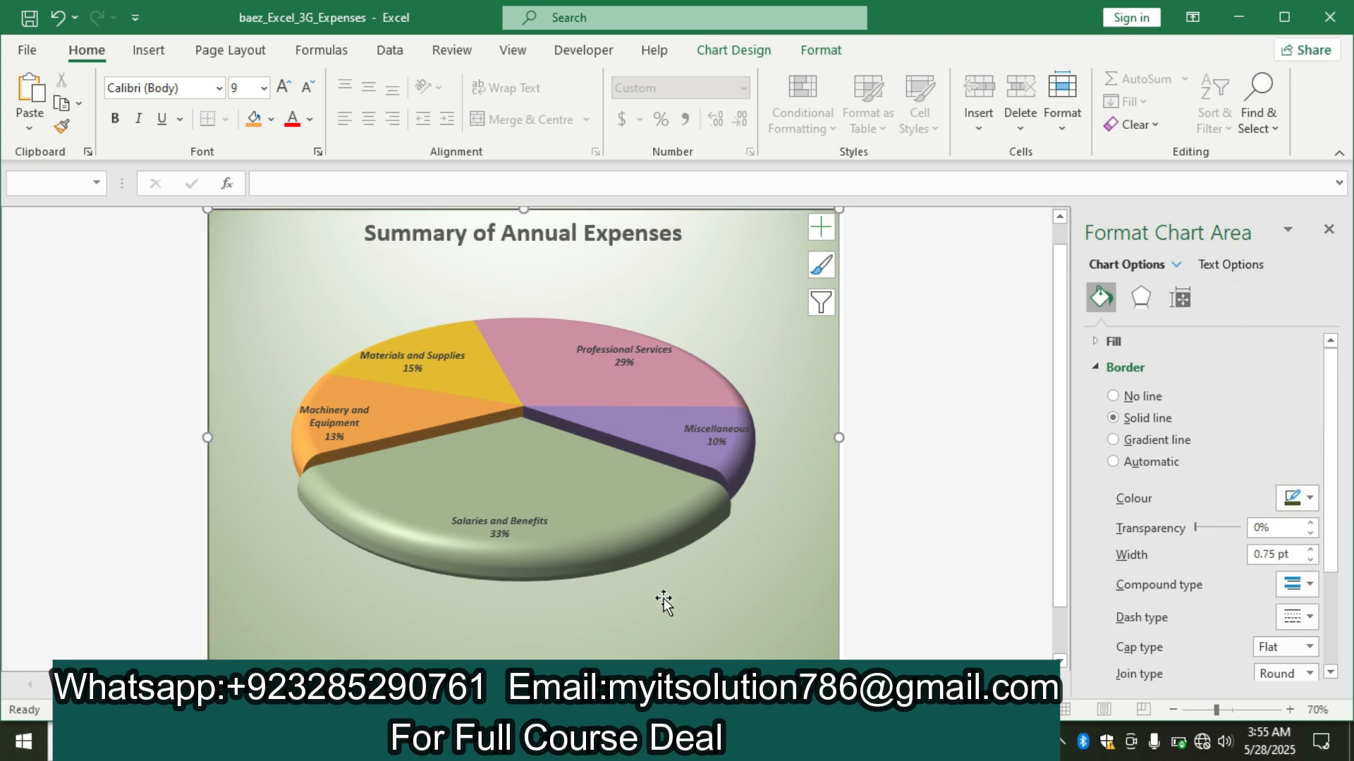
# Step: Recheck the border width in Word, then open the Chart Area's border width for editing in Excel
pyautogui.hotkey('alt', 'Tab')
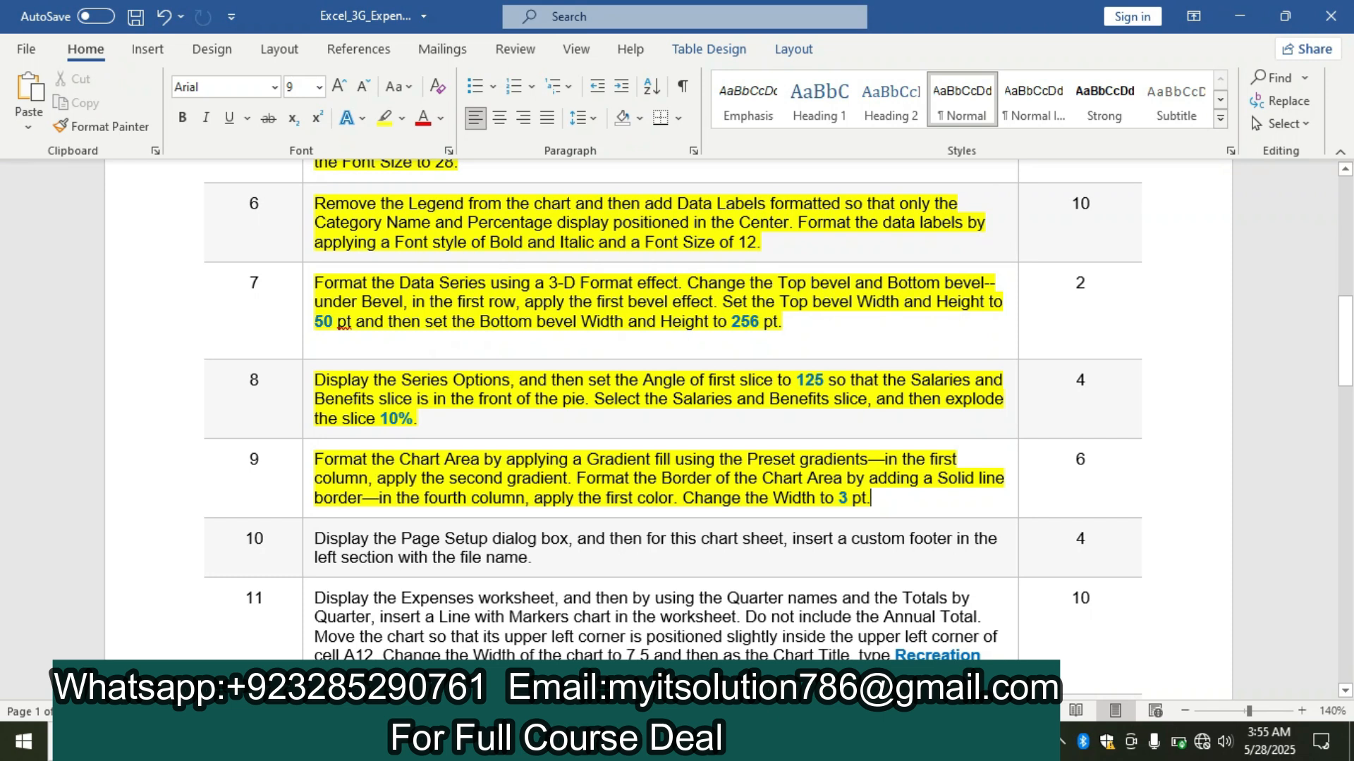
pyautogui.hotkey('alt', 'Tab')
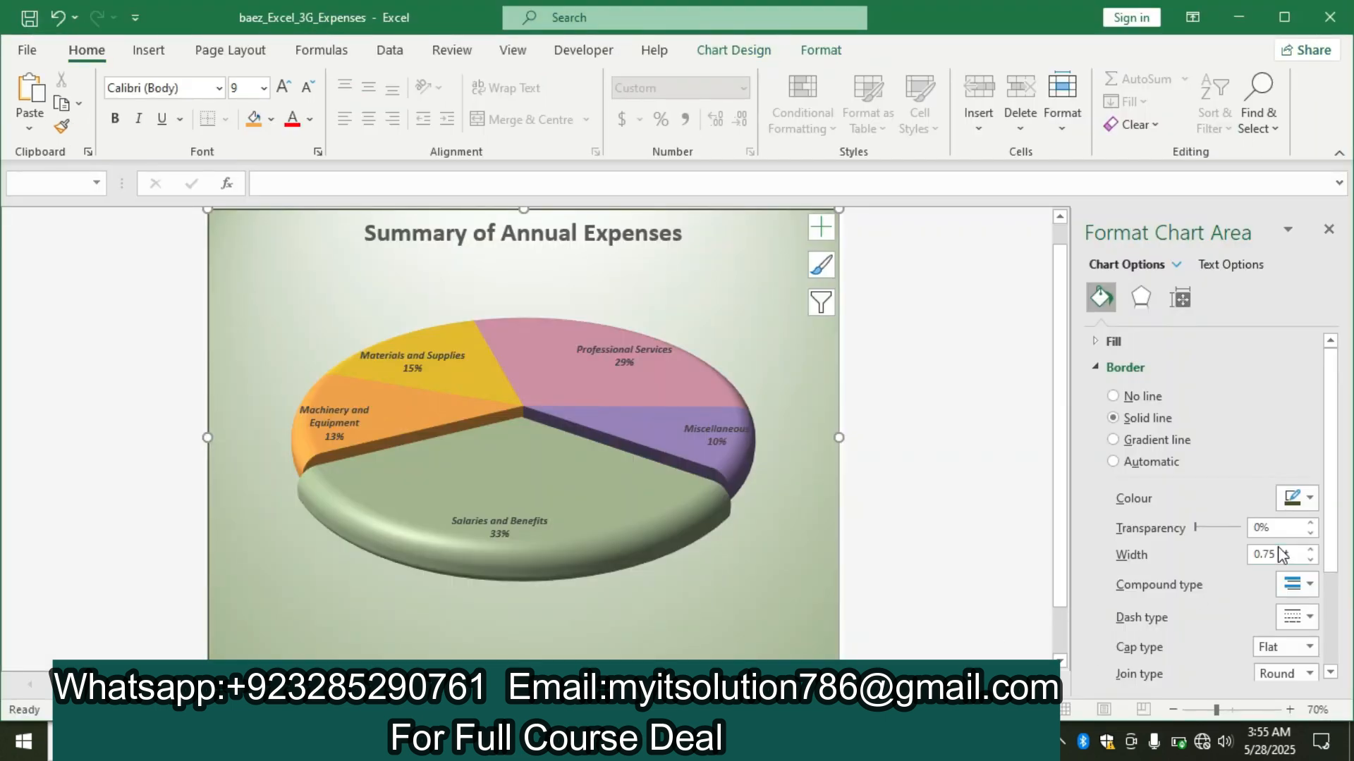
pyautogui.click(1297, 561)
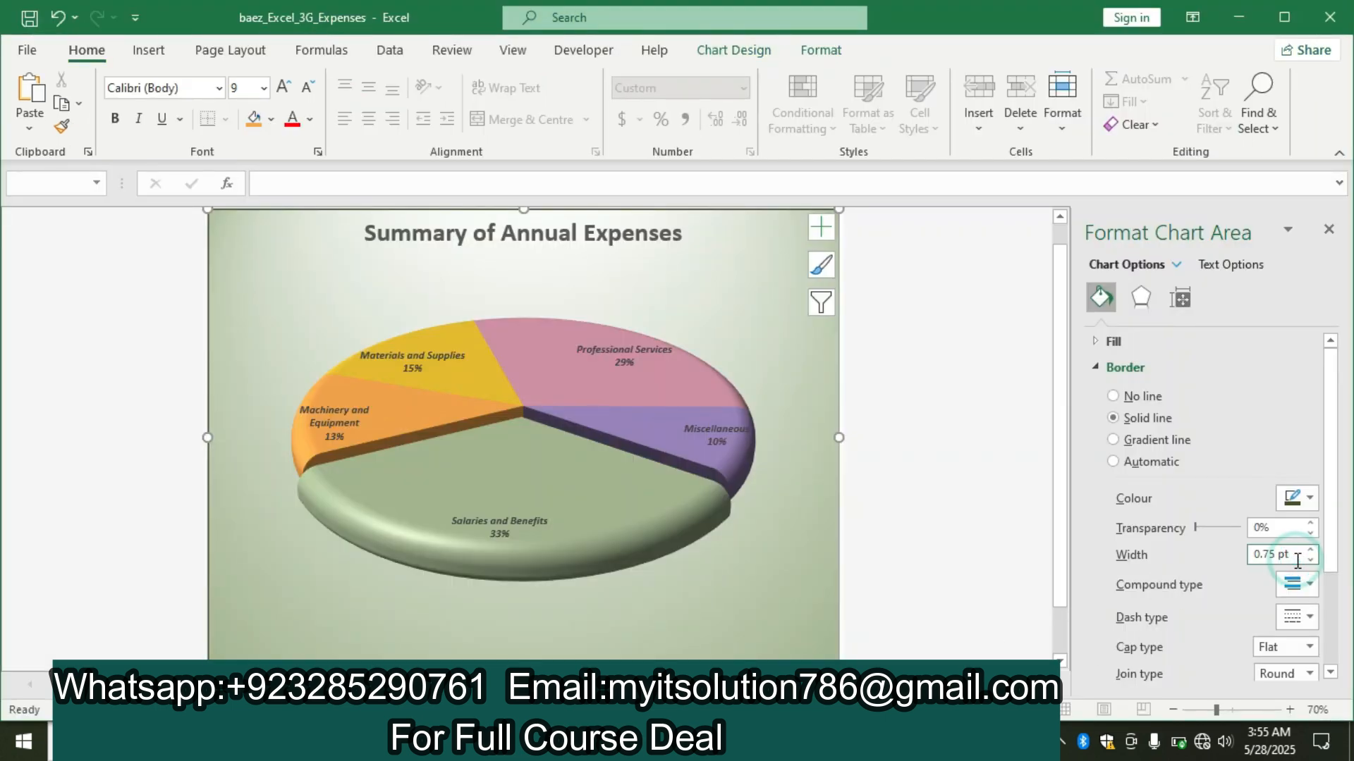